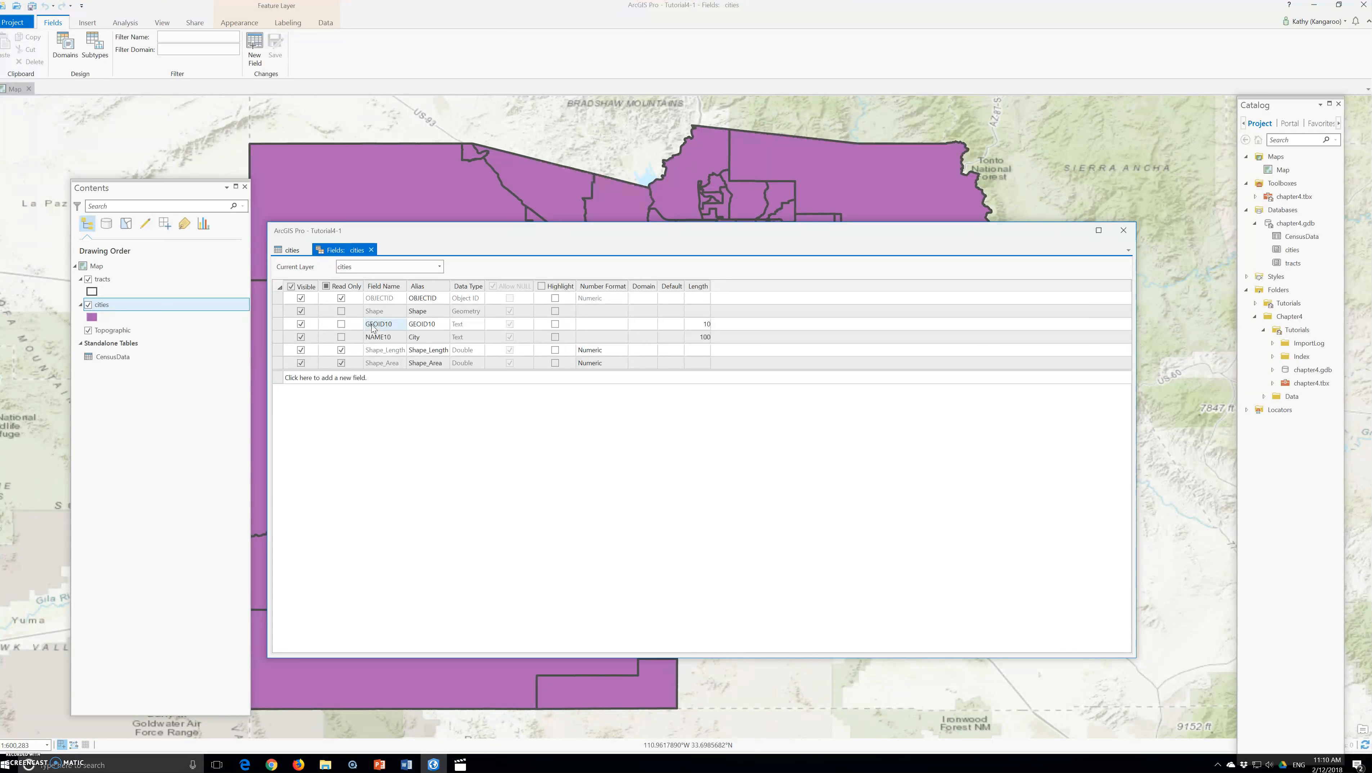
Examine the data types and lengths of the GEOID10 and NAME10 fields in the cities fields view
{"action": "left_click", "coordinate": [470, 344]}
{"action": "left_click", "coordinate": [462, 325]}
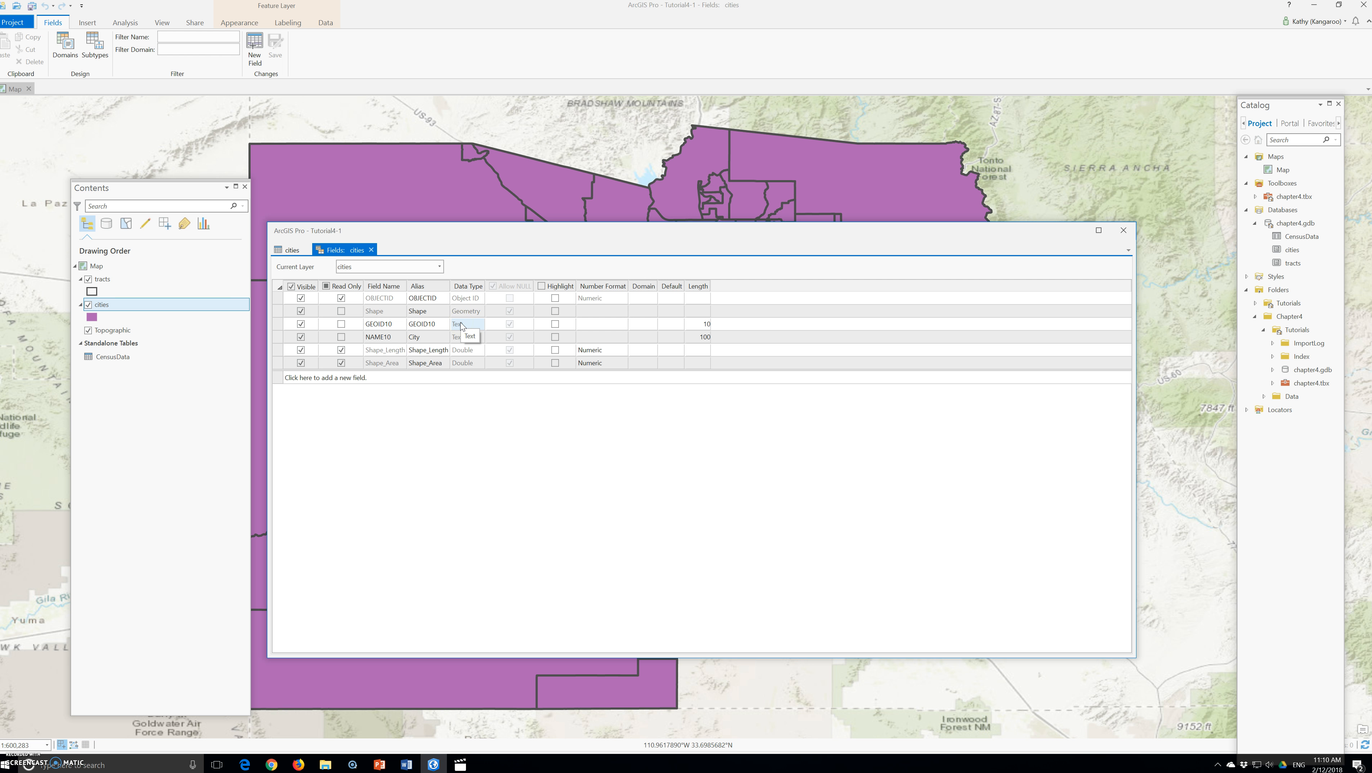
{"action": "left_click", "coordinate": [457, 338]}
{"action": "left_click", "coordinate": [453, 326]}
{"action": "left_click", "coordinate": [430, 328]}
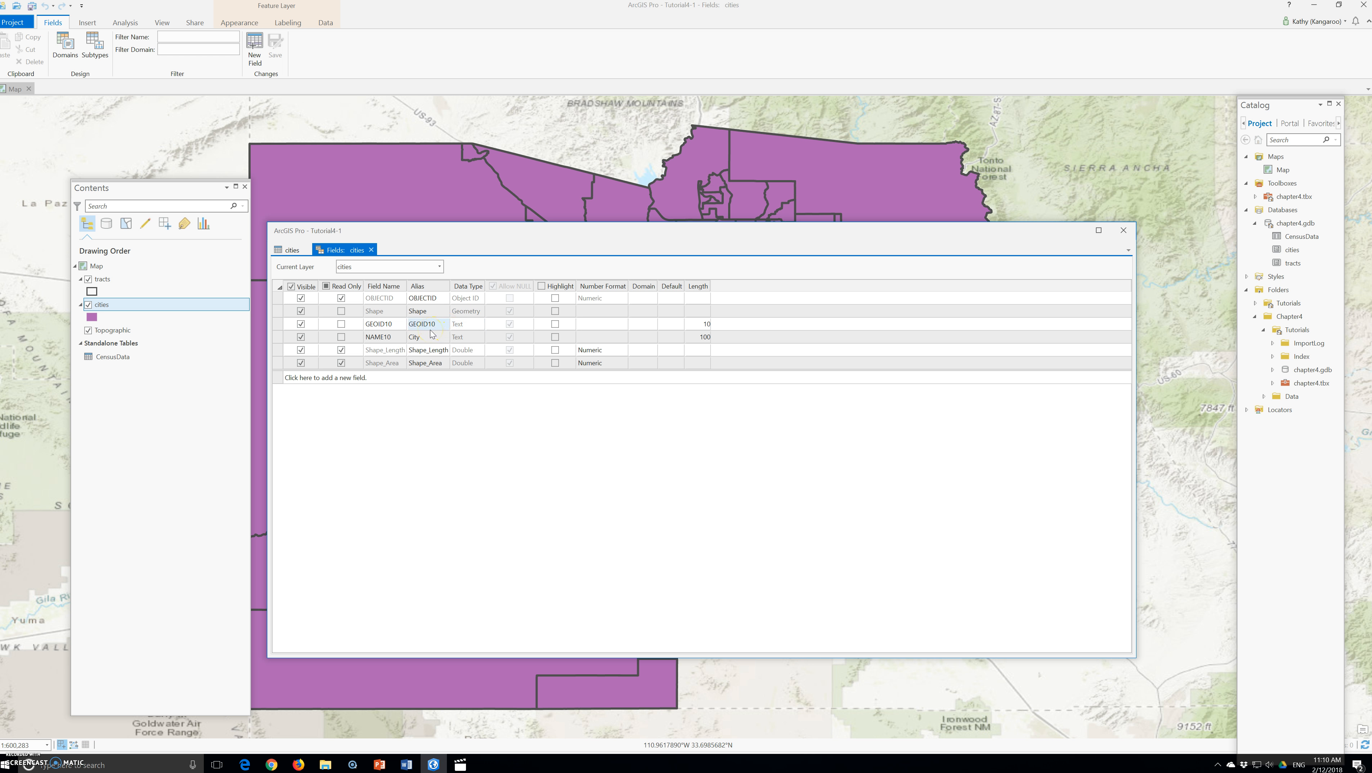
Return to the cities attribute table and sort it ascending by GEOID10
{"action": "left_click", "coordinate": [1128, 237]}
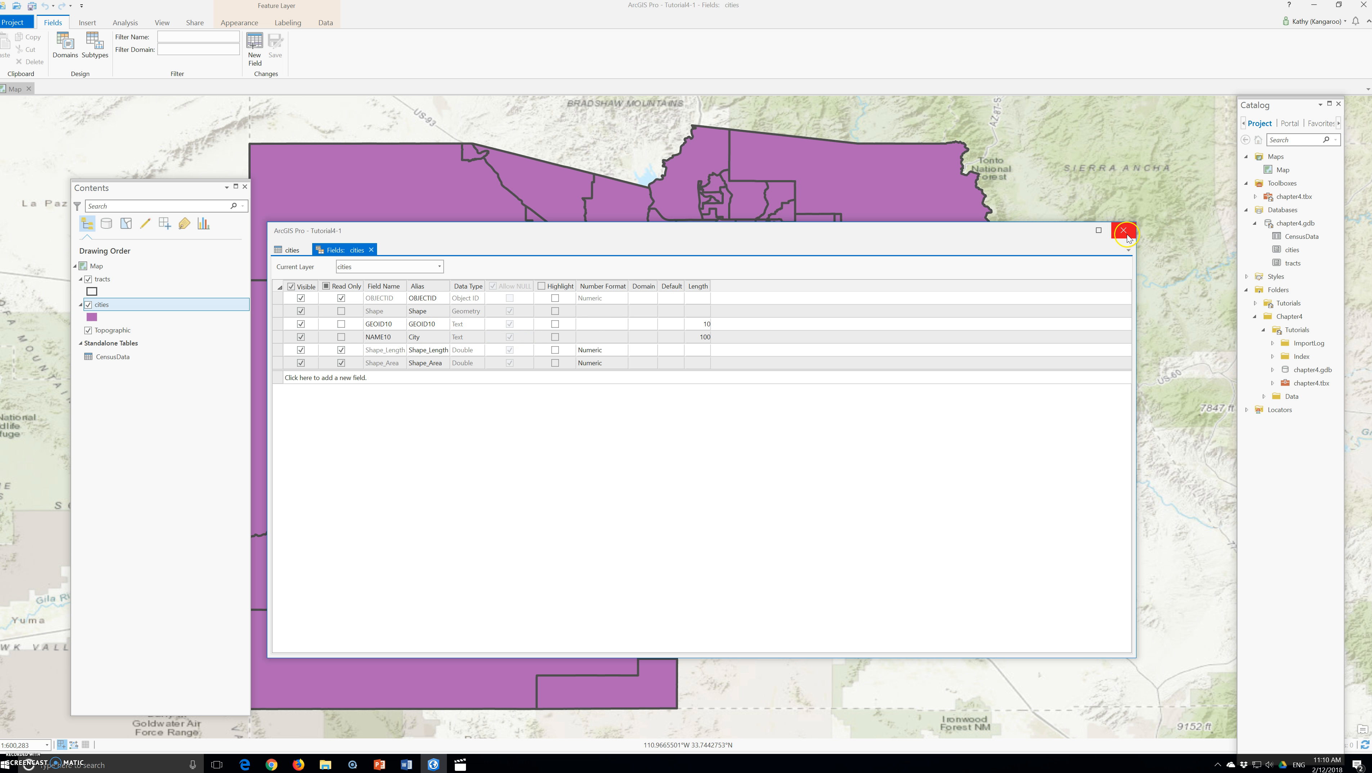
{"action": "left_click", "coordinate": [371, 250]}
{"action": "left_click", "coordinate": [372, 280]}
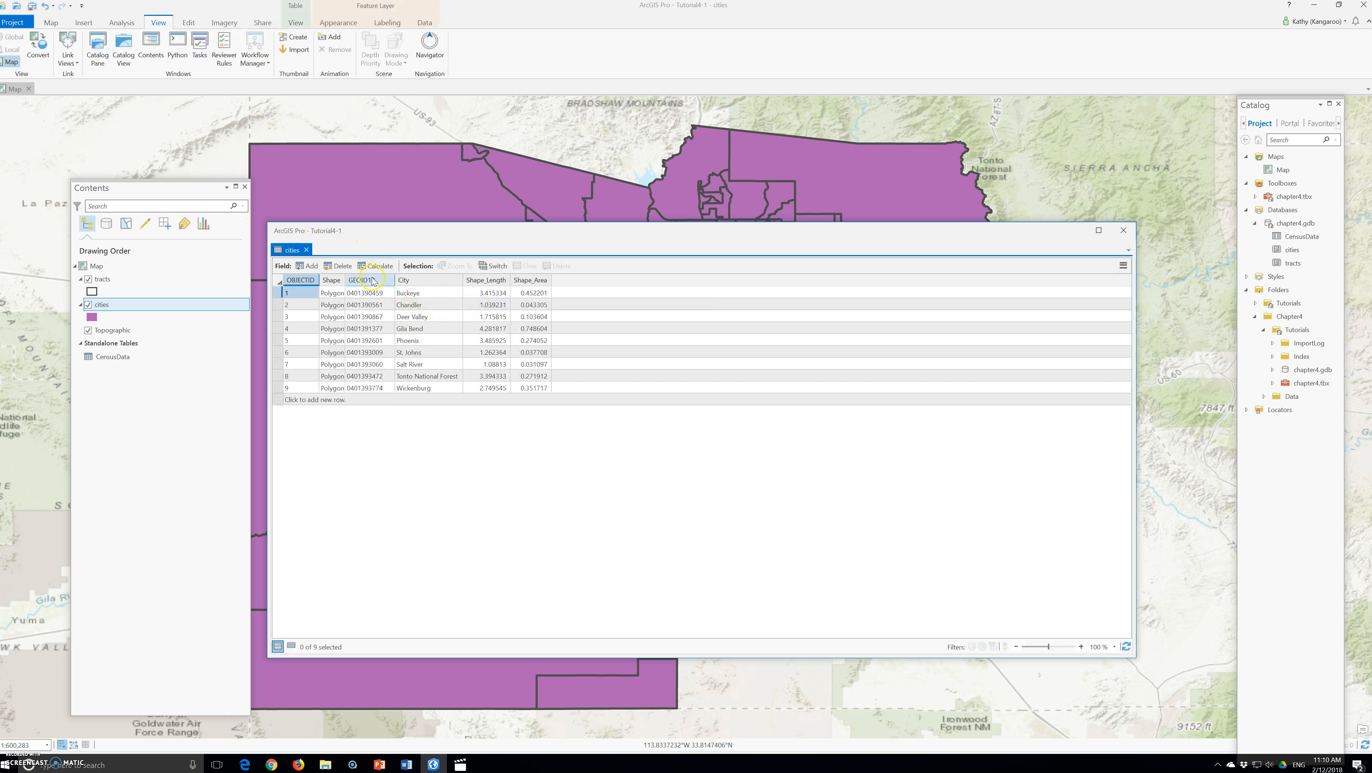
{"action": "right_click", "coordinate": [363, 281]}
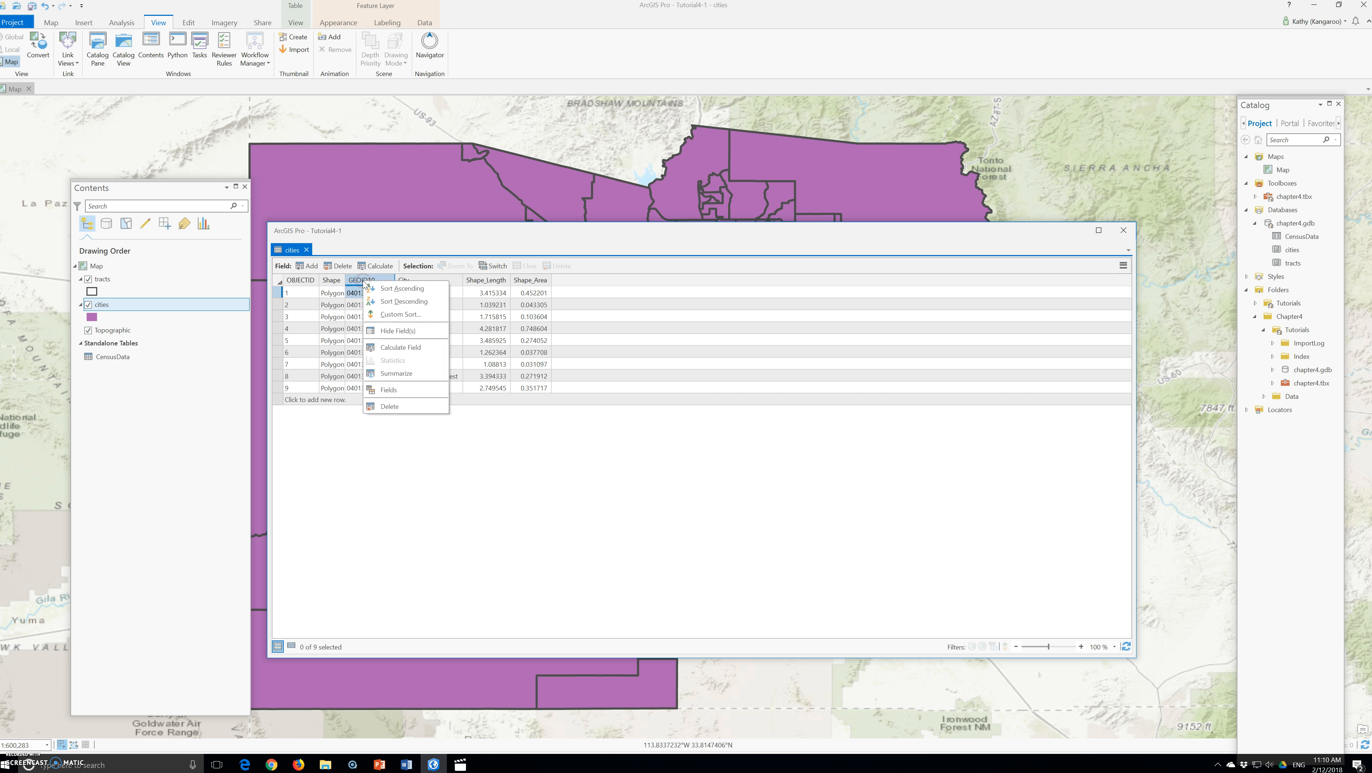
{"action": "left_click", "coordinate": [393, 304]}
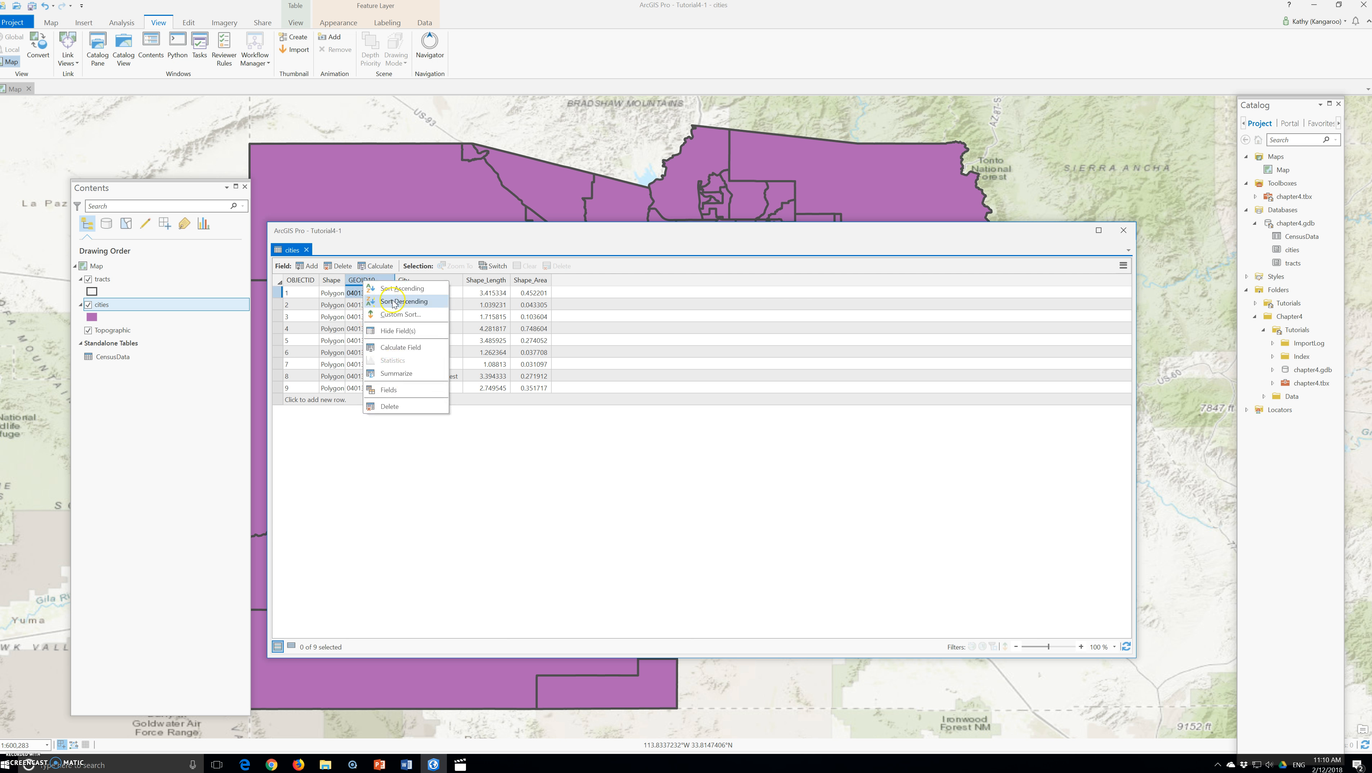
{"action": "left_click", "coordinate": [398, 291]}
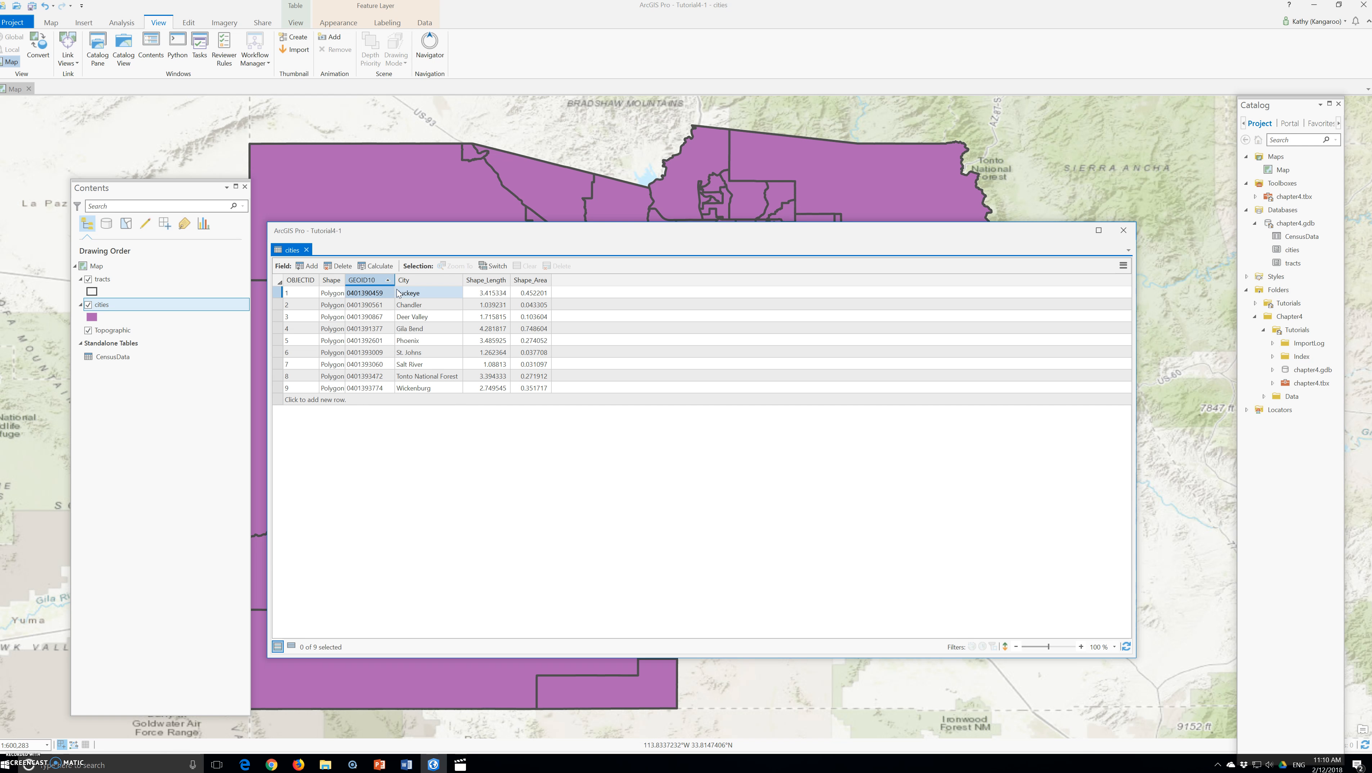
Inspect the GEOID10 values in the cities table
{"action": "left_click", "coordinate": [393, 340]}
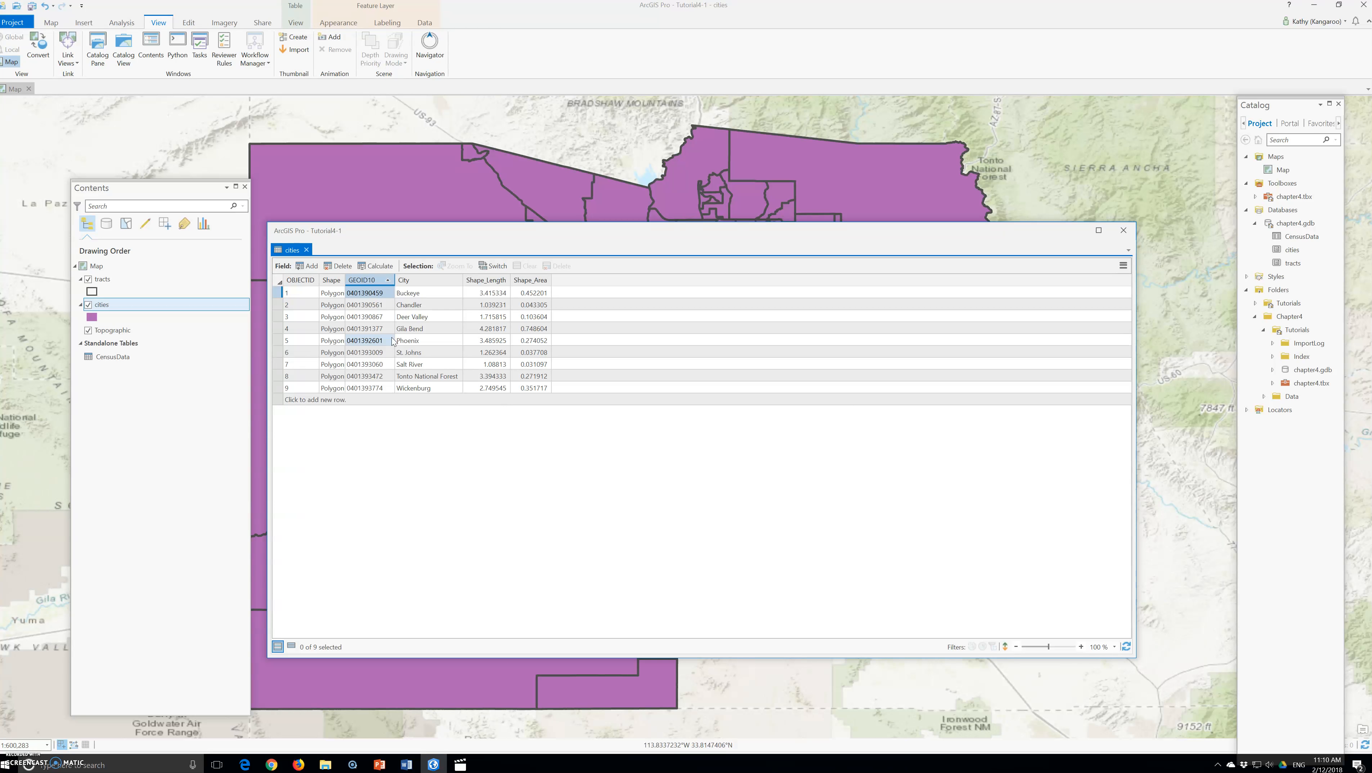
{"action": "left_click", "coordinate": [352, 295]}
{"action": "left_click_drag", "start_coordinate": [355, 298], "coordinate": [357, 303]}
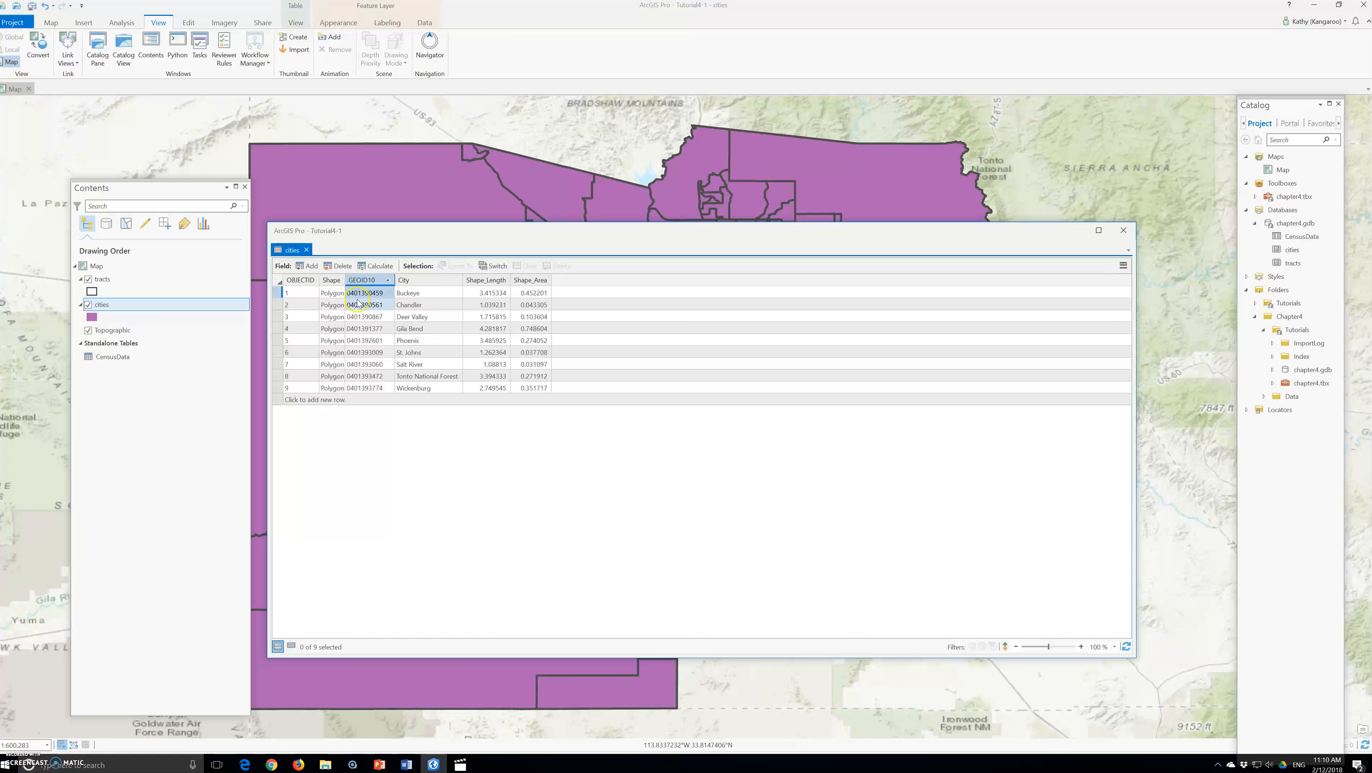
{"action": "left_click_drag", "start_coordinate": [359, 303], "coordinate": [363, 298]}
{"action": "left_click_drag", "start_coordinate": [388, 300], "coordinate": [382, 307]}
{"action": "left_click", "coordinate": [381, 305]}
{"action": "left_click", "coordinate": [380, 306]}
{"action": "left_click", "coordinate": [378, 306]}
{"action": "left_click", "coordinate": [382, 202]}
{"action": "left_click", "coordinate": [361, 222]}
Open the cities fields view and add a new field named GeoID
{"action": "left_click", "coordinate": [1123, 265]}
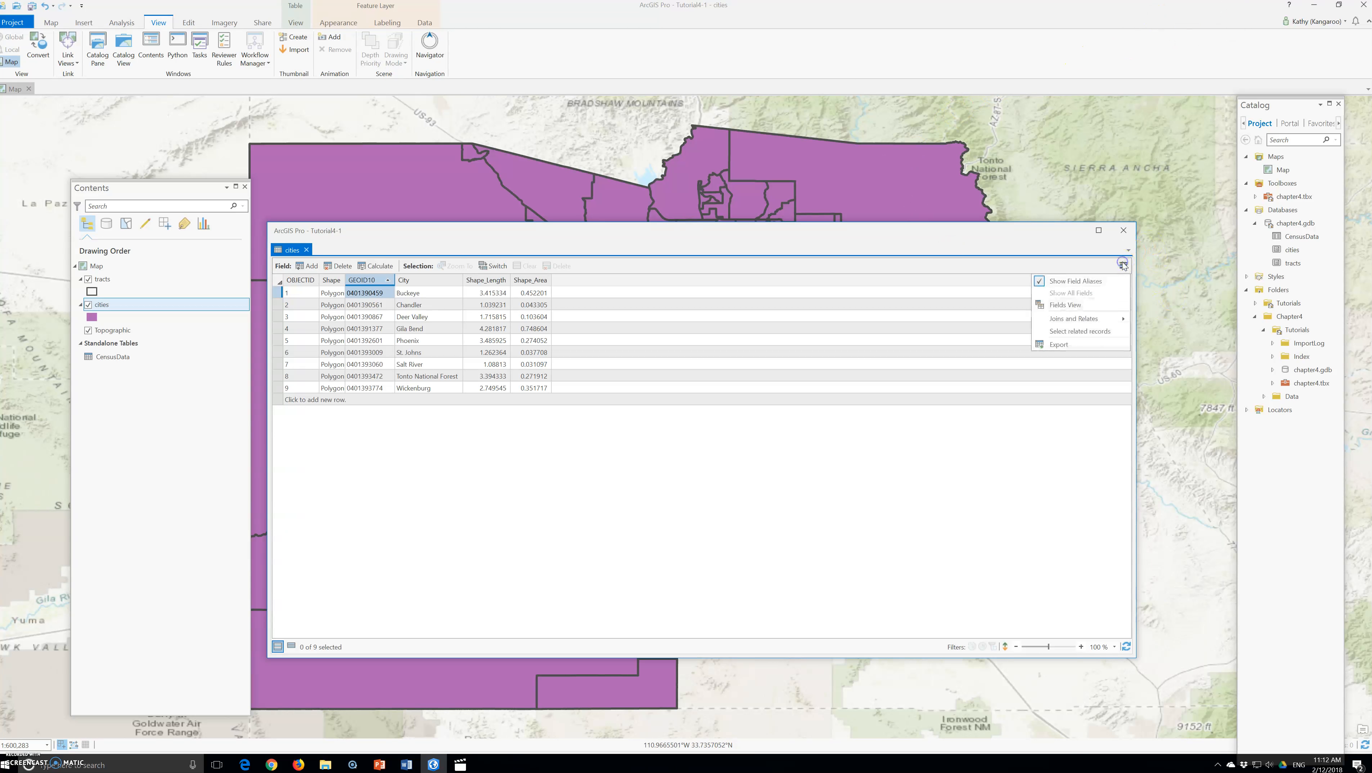
{"action": "left_click", "coordinate": [1071, 304]}
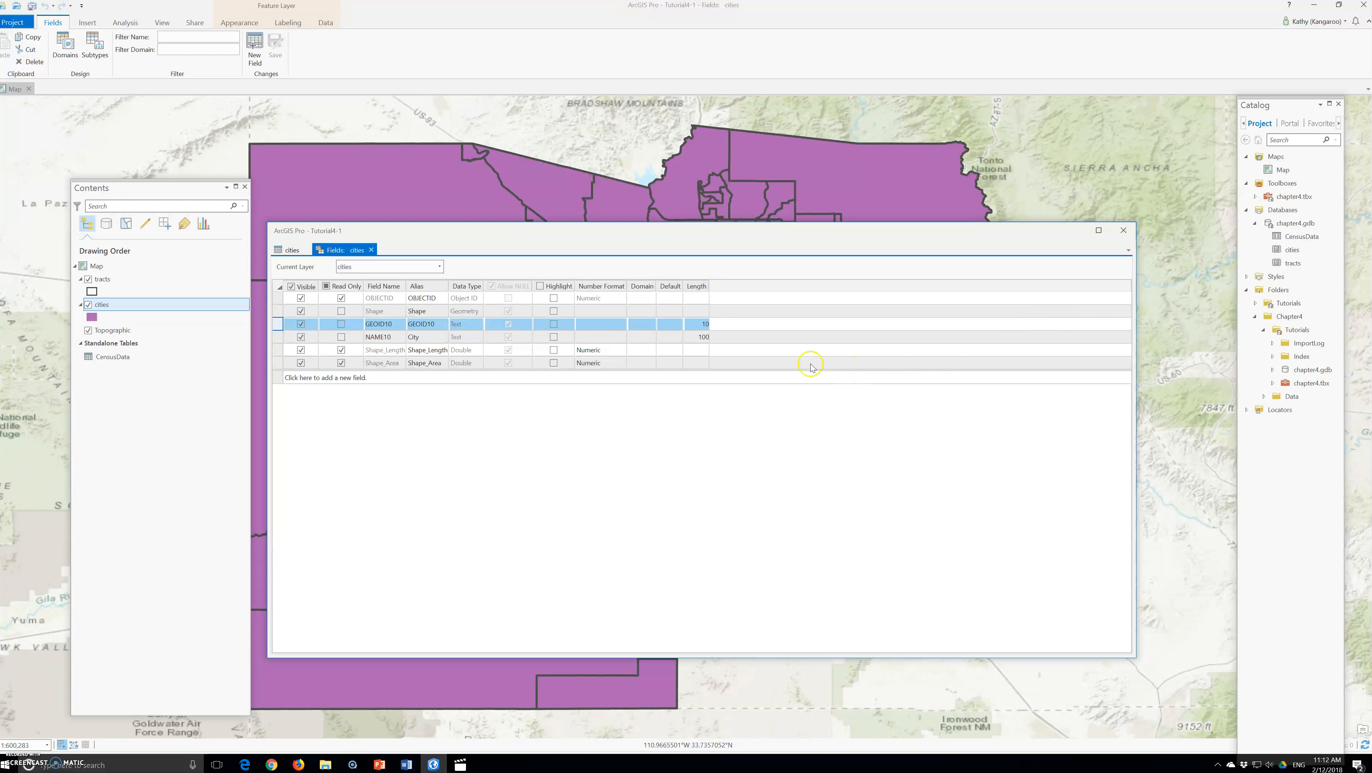
{"action": "left_click", "coordinate": [320, 378]}
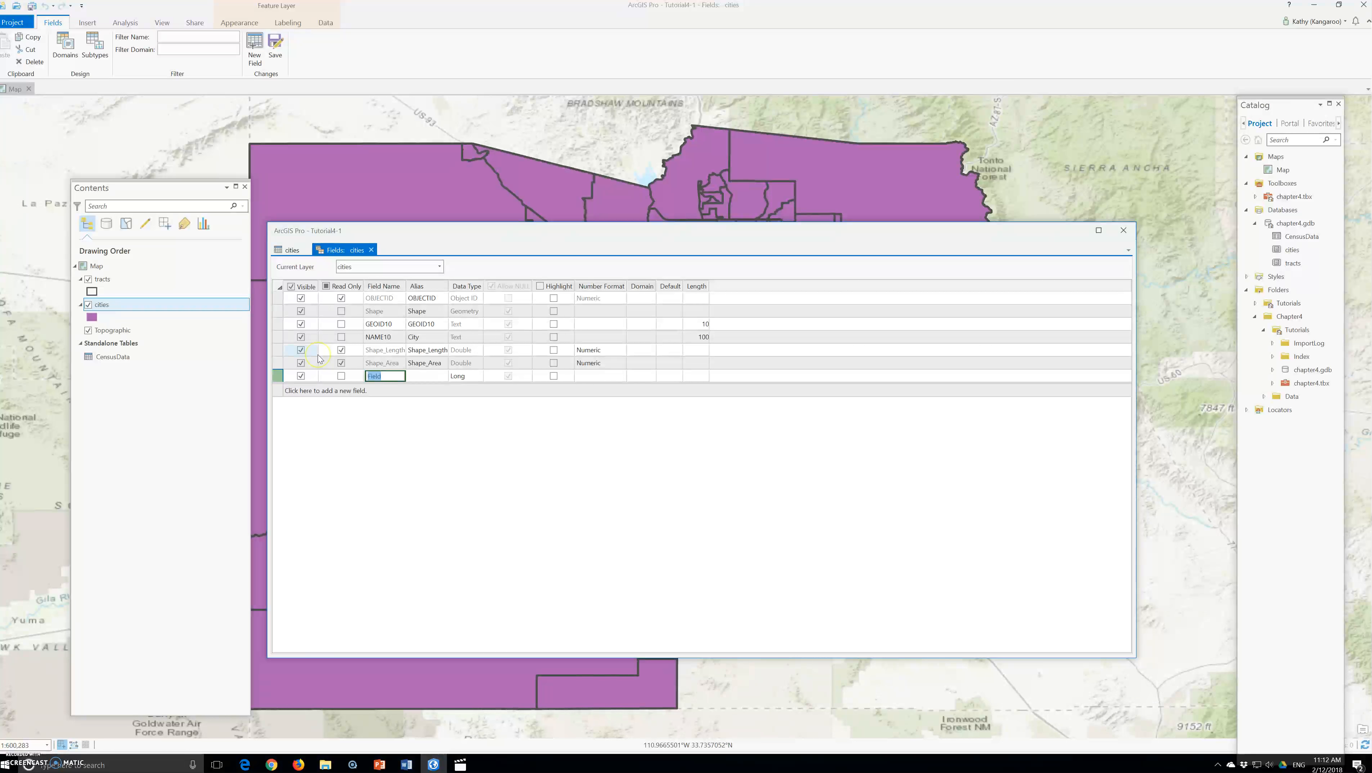
{"action": "type", "text": "GeoID"}
{"action": "key", "text": "Tab"}
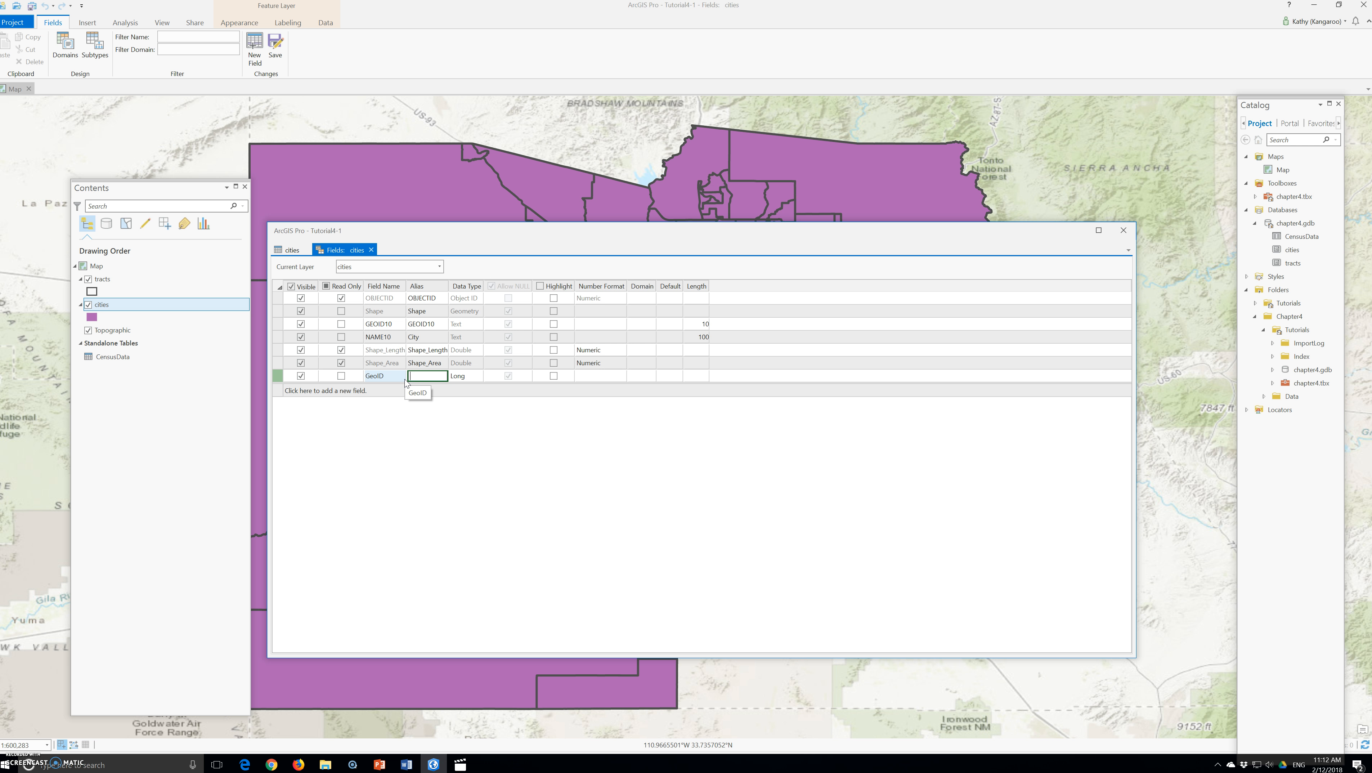
Set the GeoID field's data type to Double and save the field changes
{"action": "type", "text": "Gei"}
{"action": "key", "text": "Tab"}
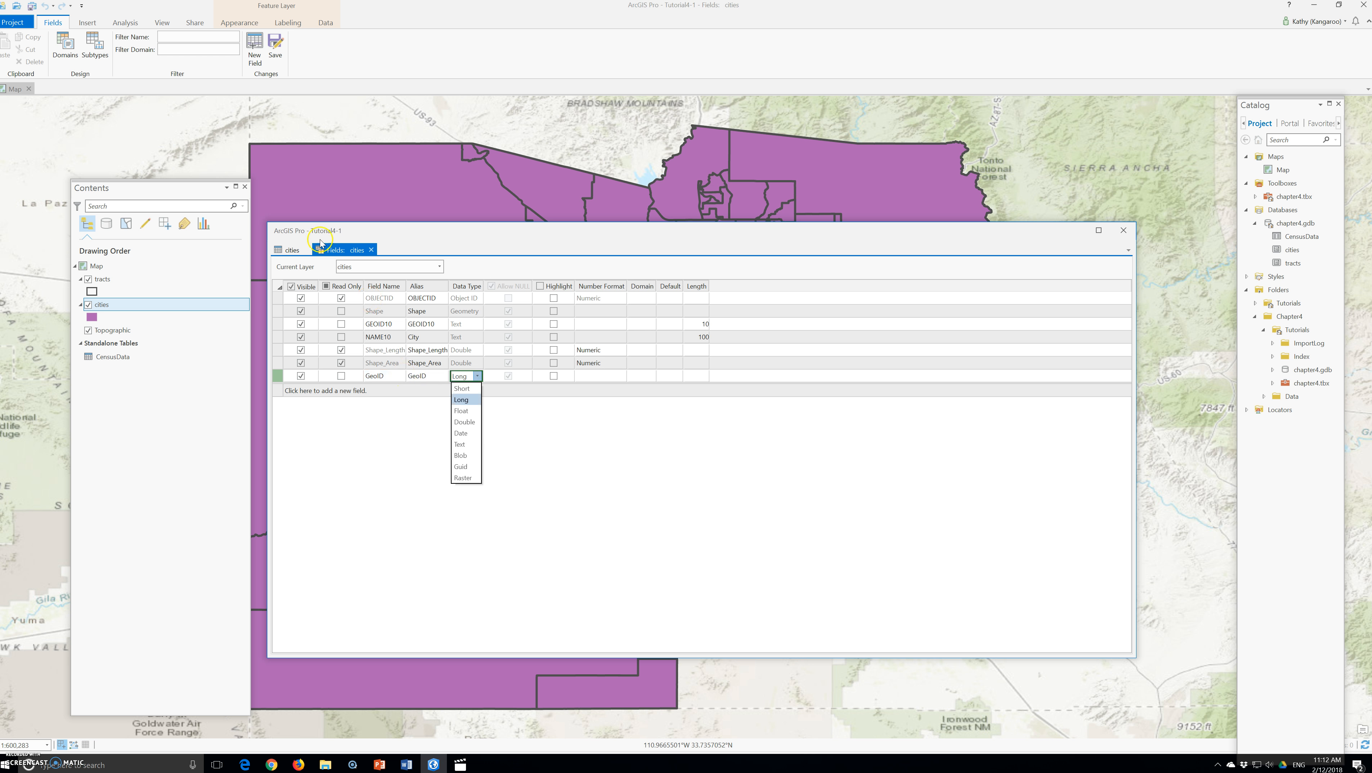
{"action": "left_click", "coordinate": [474, 427]}
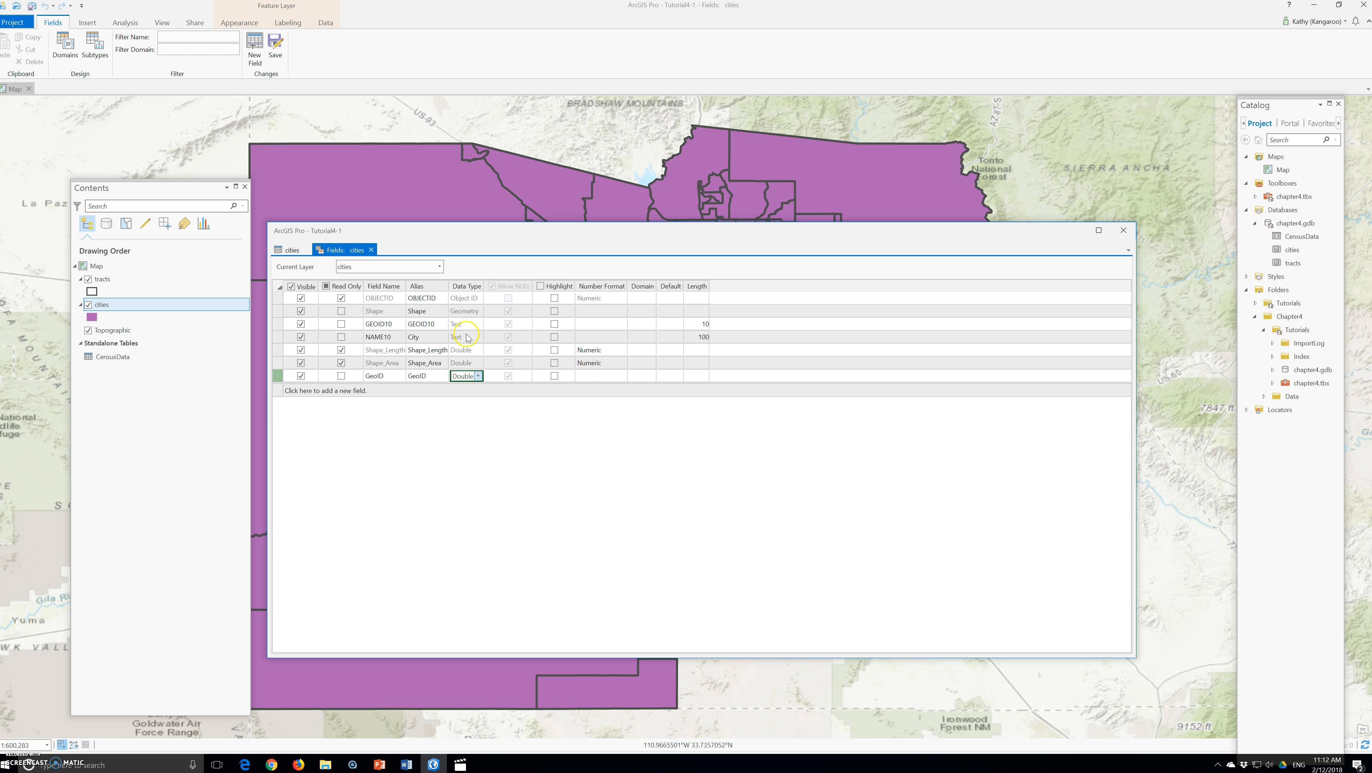
{"action": "left_click", "coordinate": [276, 46]}
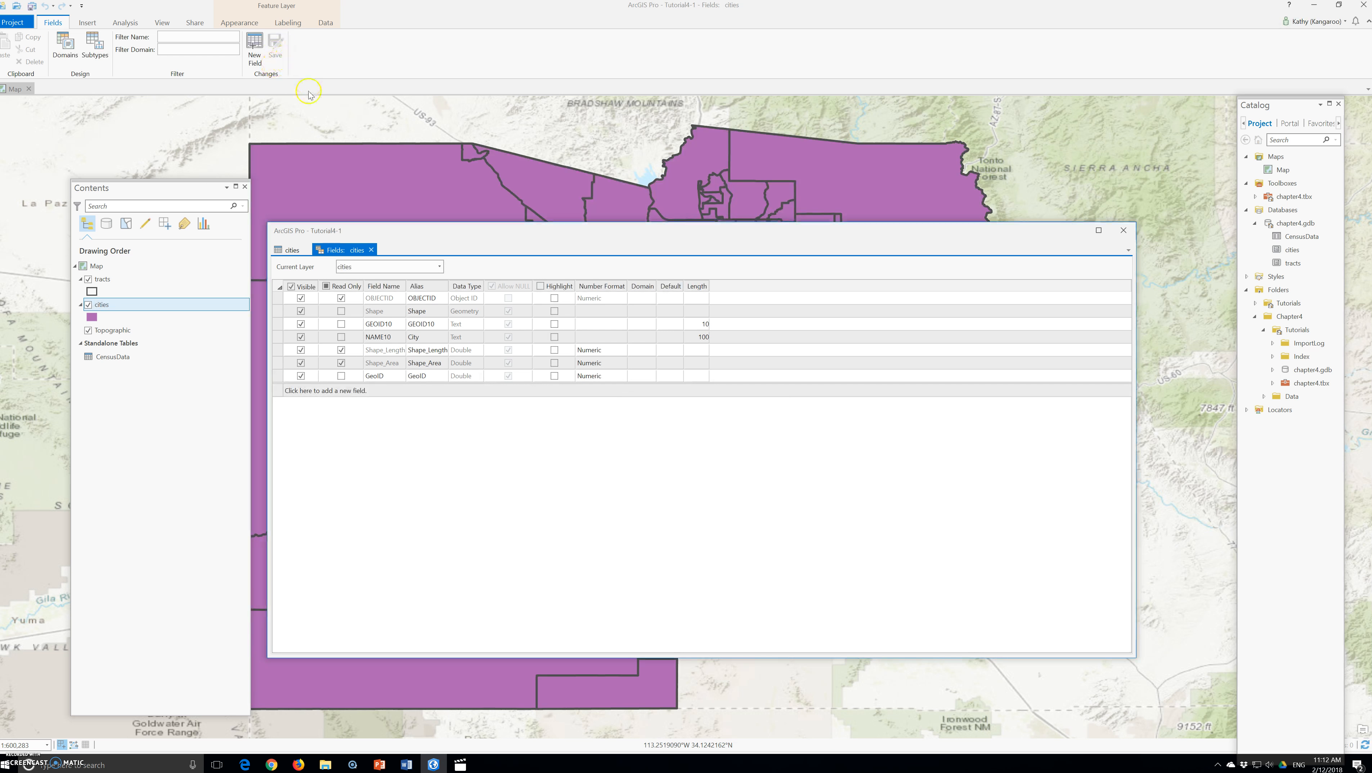
Calculate the GeoID field of cities as !GEOID10! with Python 3 and run the calculation
{"action": "left_click", "coordinate": [372, 250]}
{"action": "left_click_drag", "start_coordinate": [577, 280], "coordinate": [671, 289]}
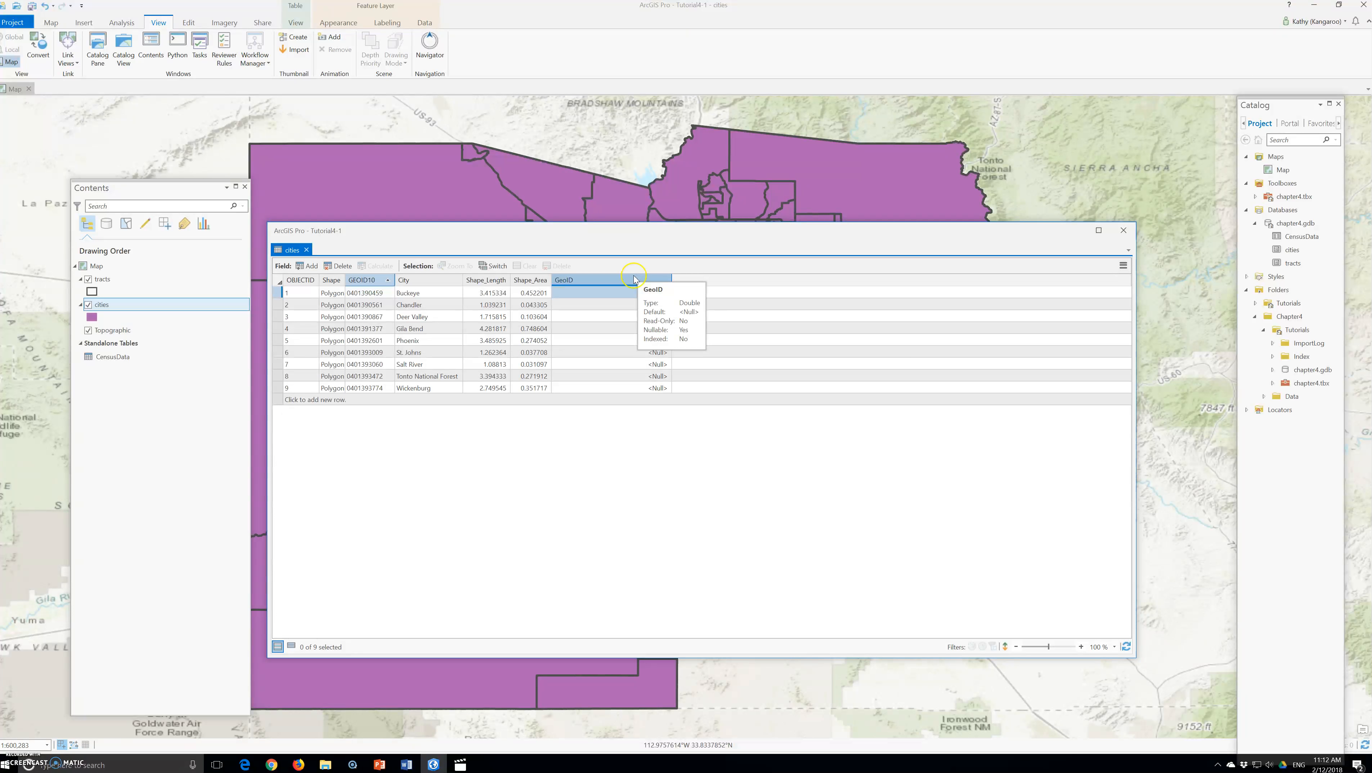
{"action": "left_click", "coordinate": [607, 292]}
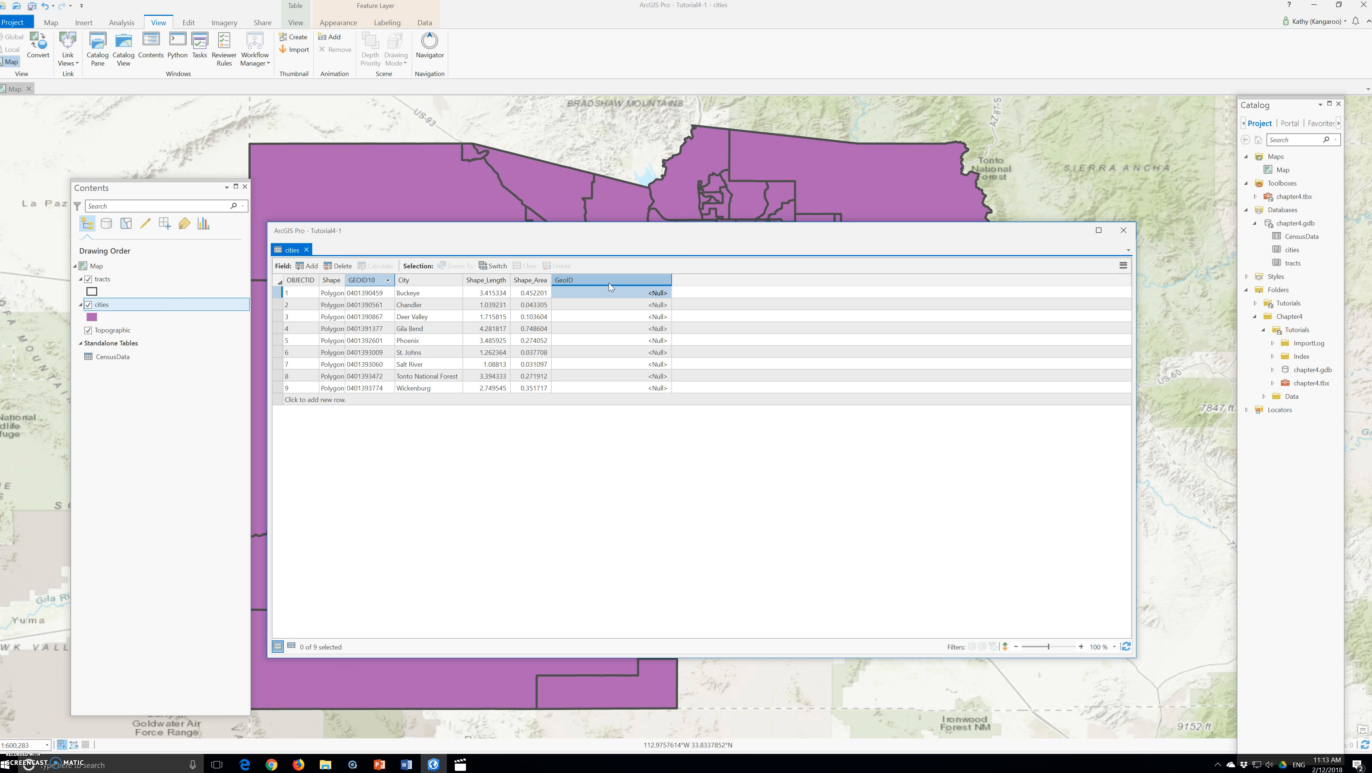
{"action": "left_click", "coordinate": [602, 292]}
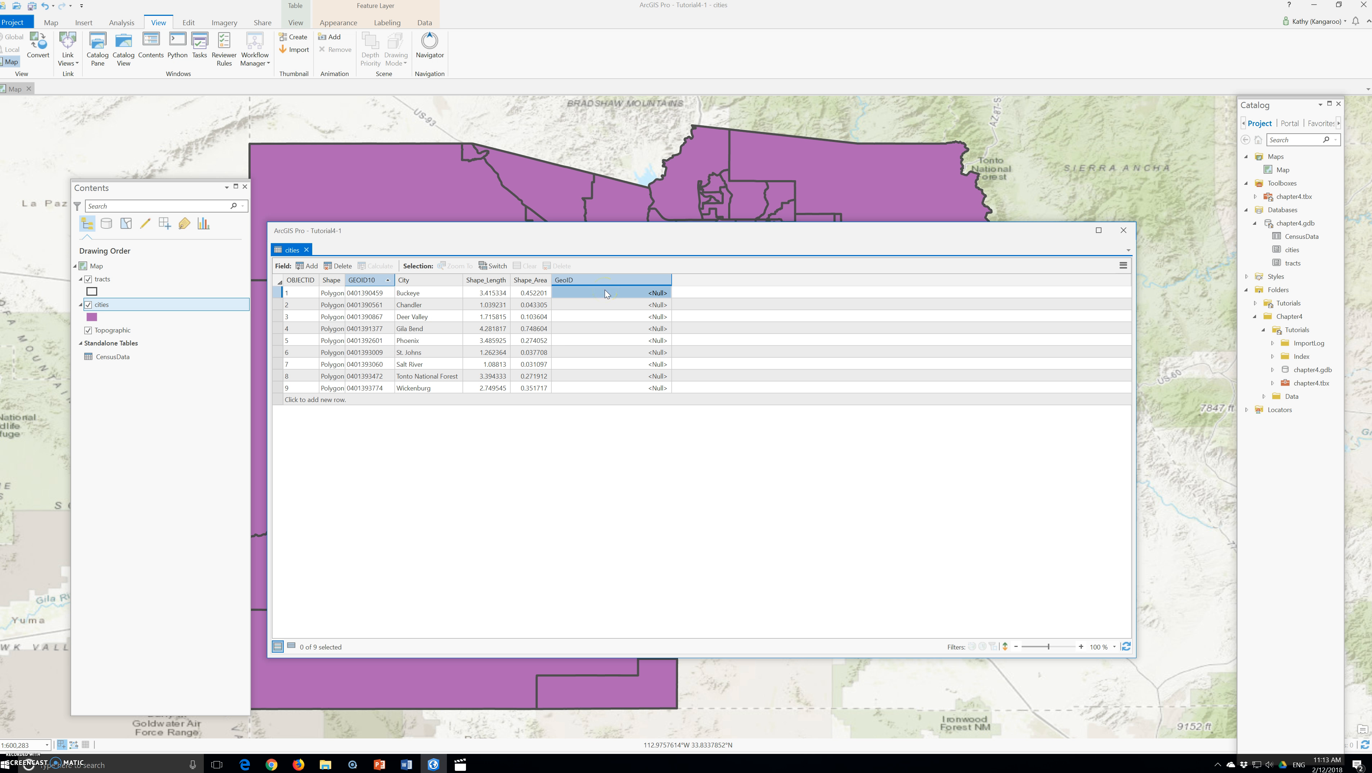
{"action": "left_click", "coordinate": [602, 293]}
{"action": "right_click", "coordinate": [607, 279]}
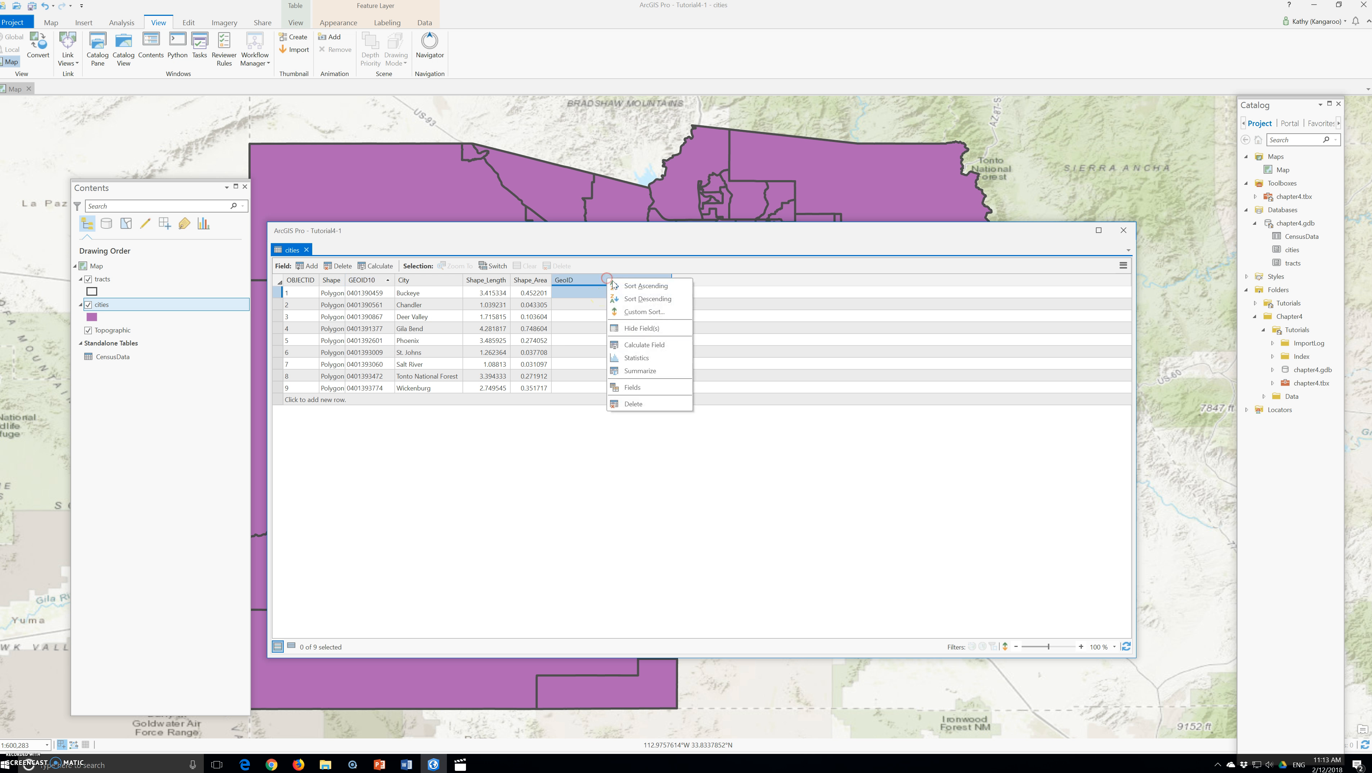
{"action": "left_click", "coordinate": [647, 344]}
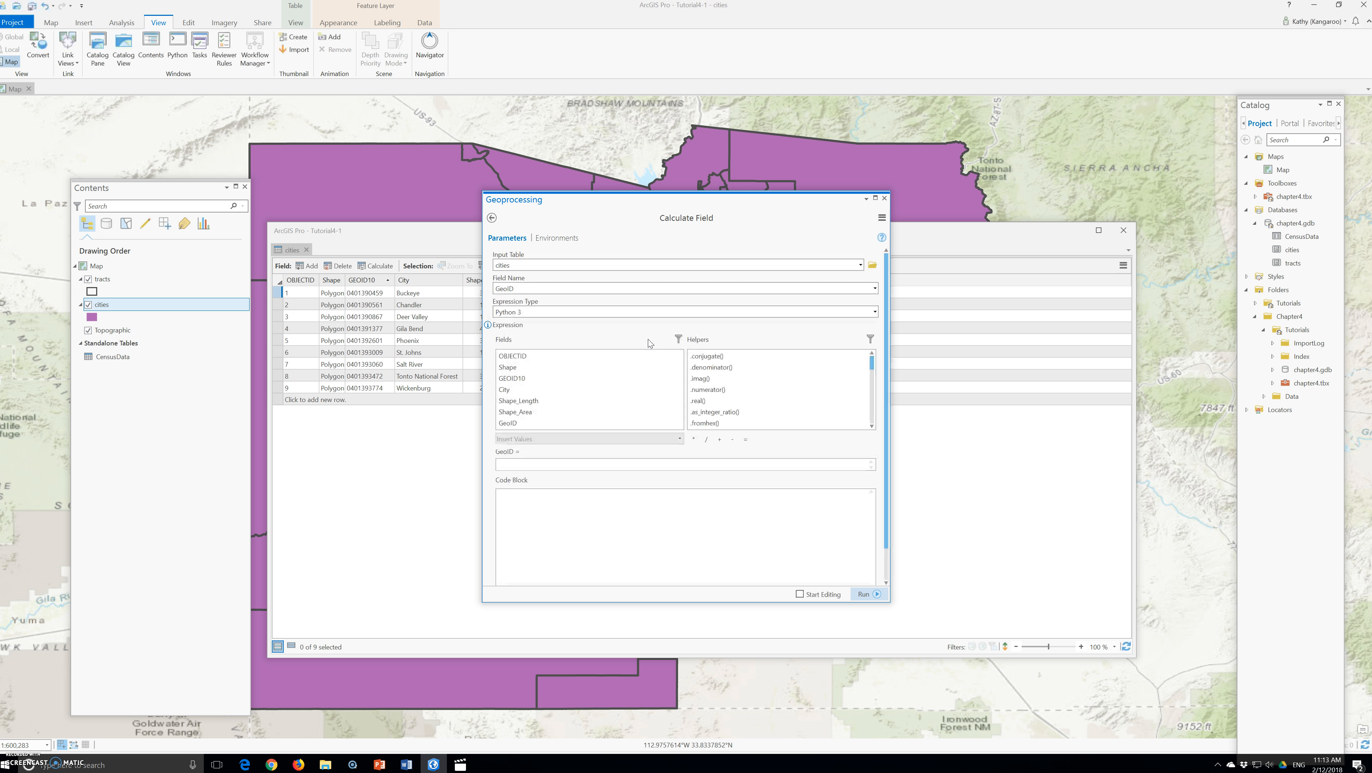
{"action": "left_click", "coordinate": [517, 379]}
{"action": "double_click", "coordinate": [517, 378]}
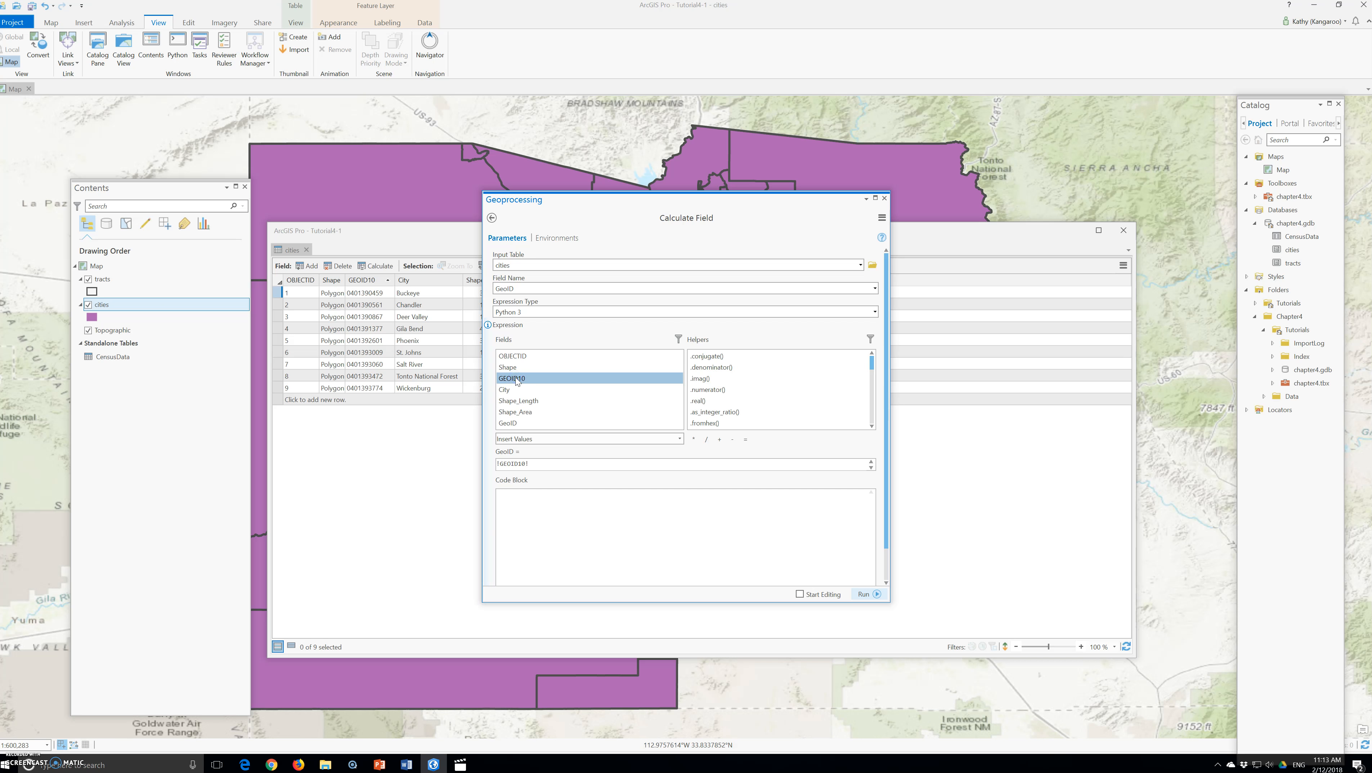
{"action": "left_click", "coordinate": [526, 380]}
{"action": "left_click", "coordinate": [564, 496]}
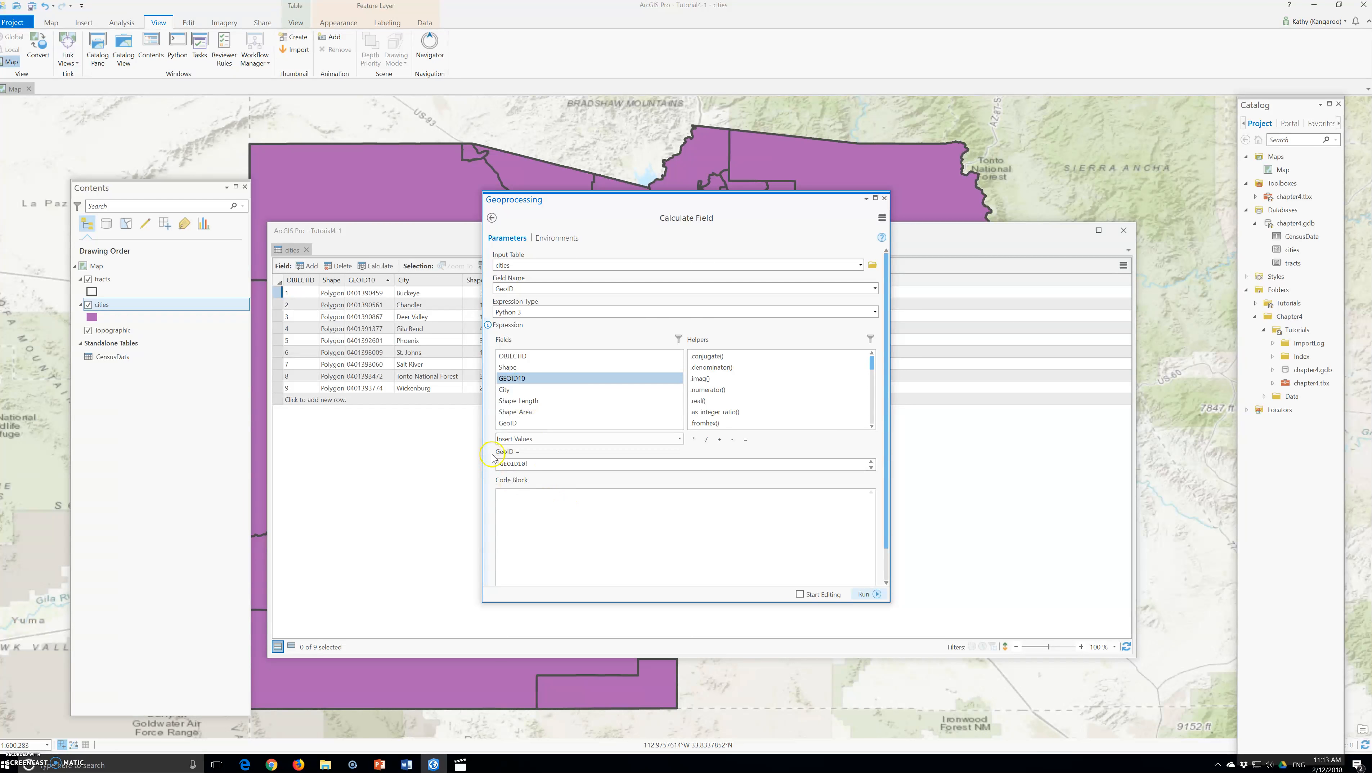
{"action": "left_click", "coordinate": [552, 507]}
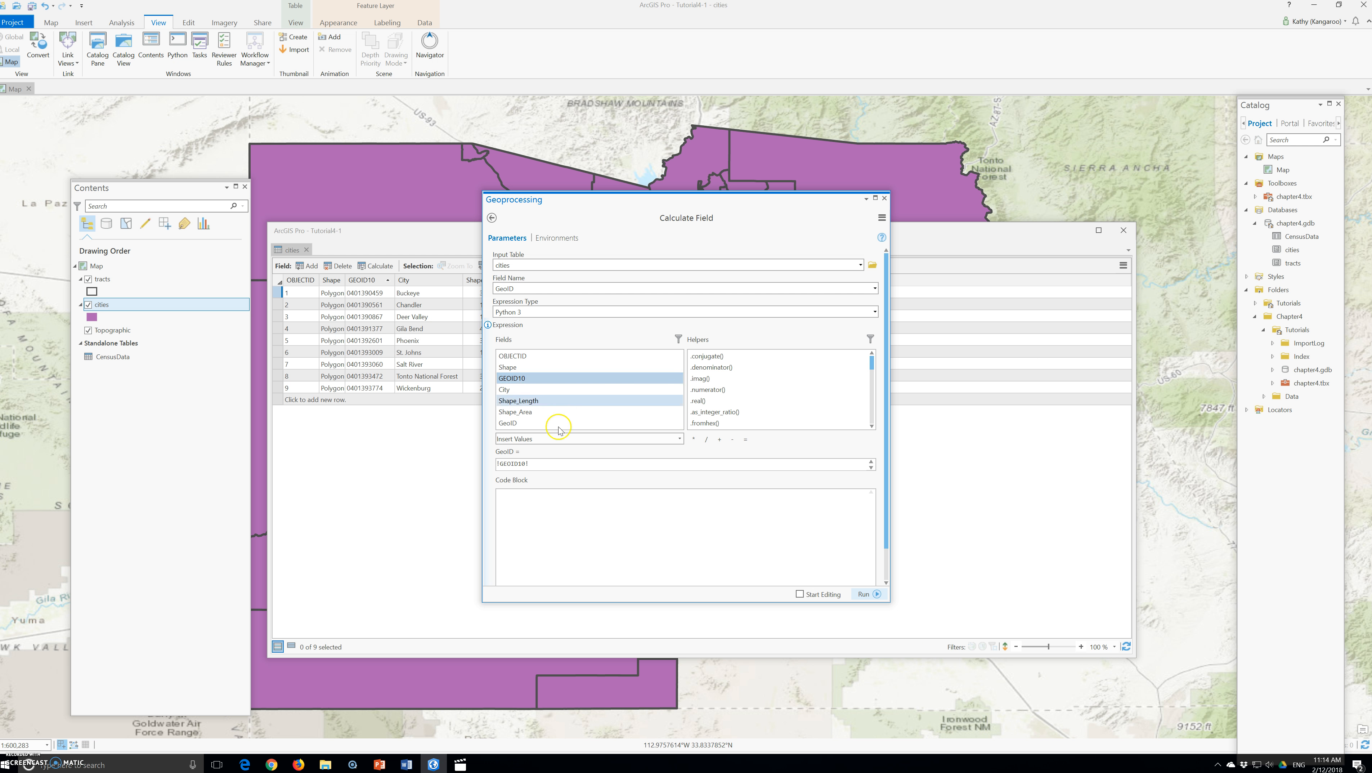
{"action": "left_click", "coordinate": [864, 594]}
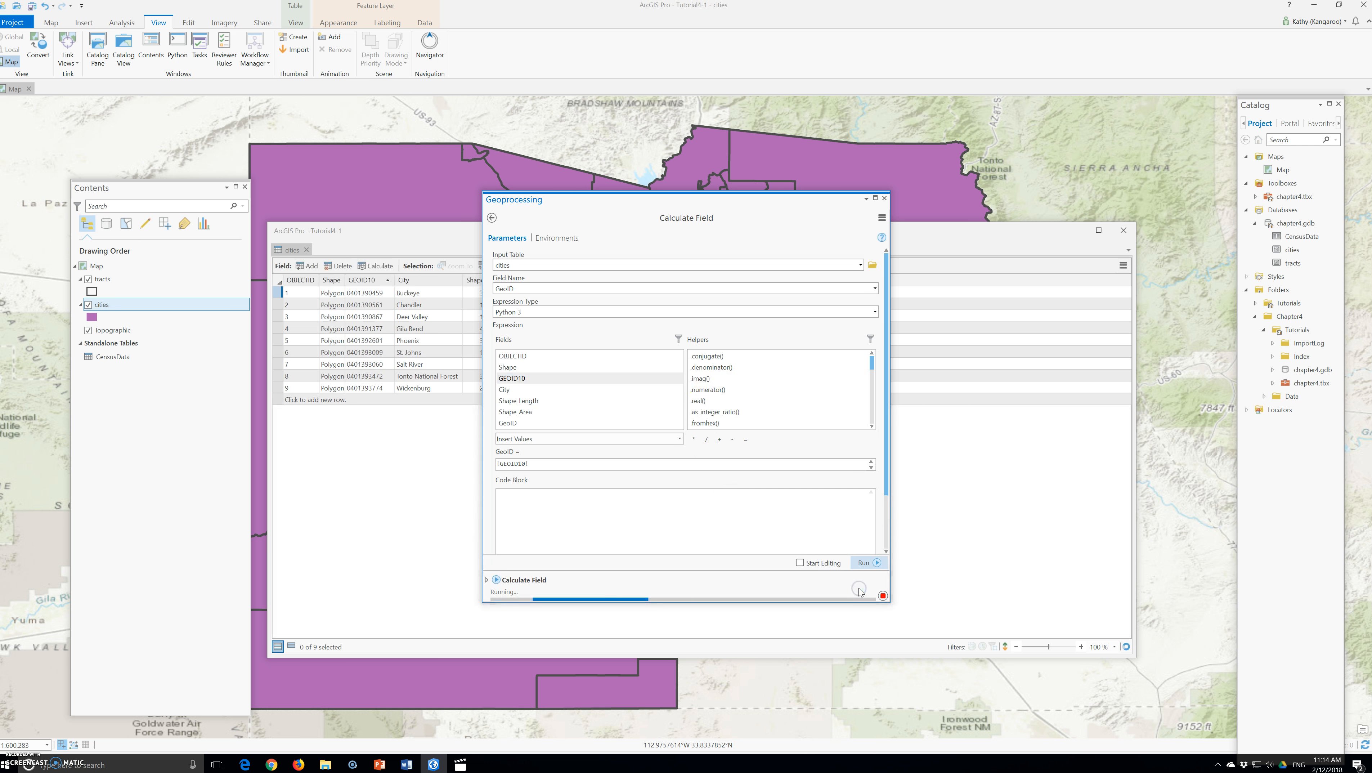
Check the calculated GeoID values, then close the cities table and the geoprocessing pane
{"action": "left_click", "coordinate": [589, 277]}
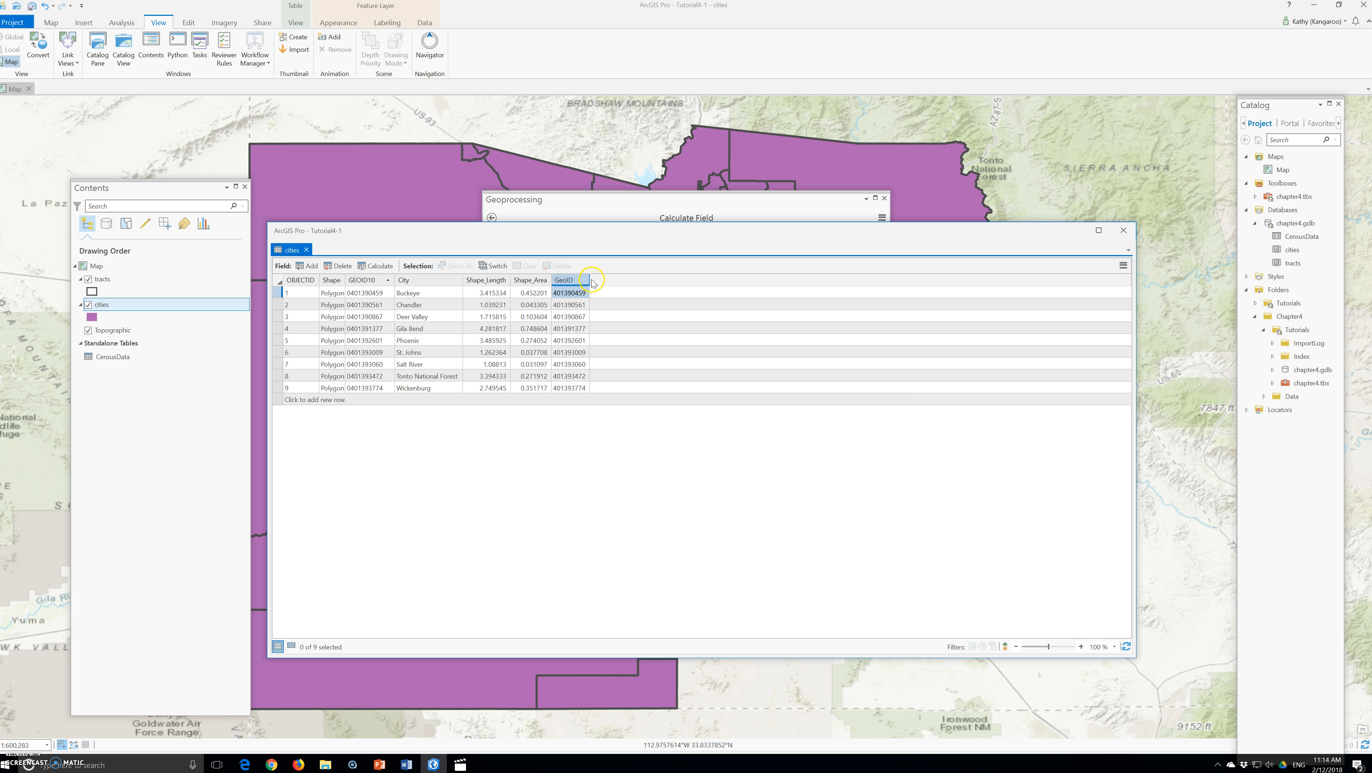
{"action": "left_click_drag", "start_coordinate": [589, 279], "coordinate": [636, 279]}
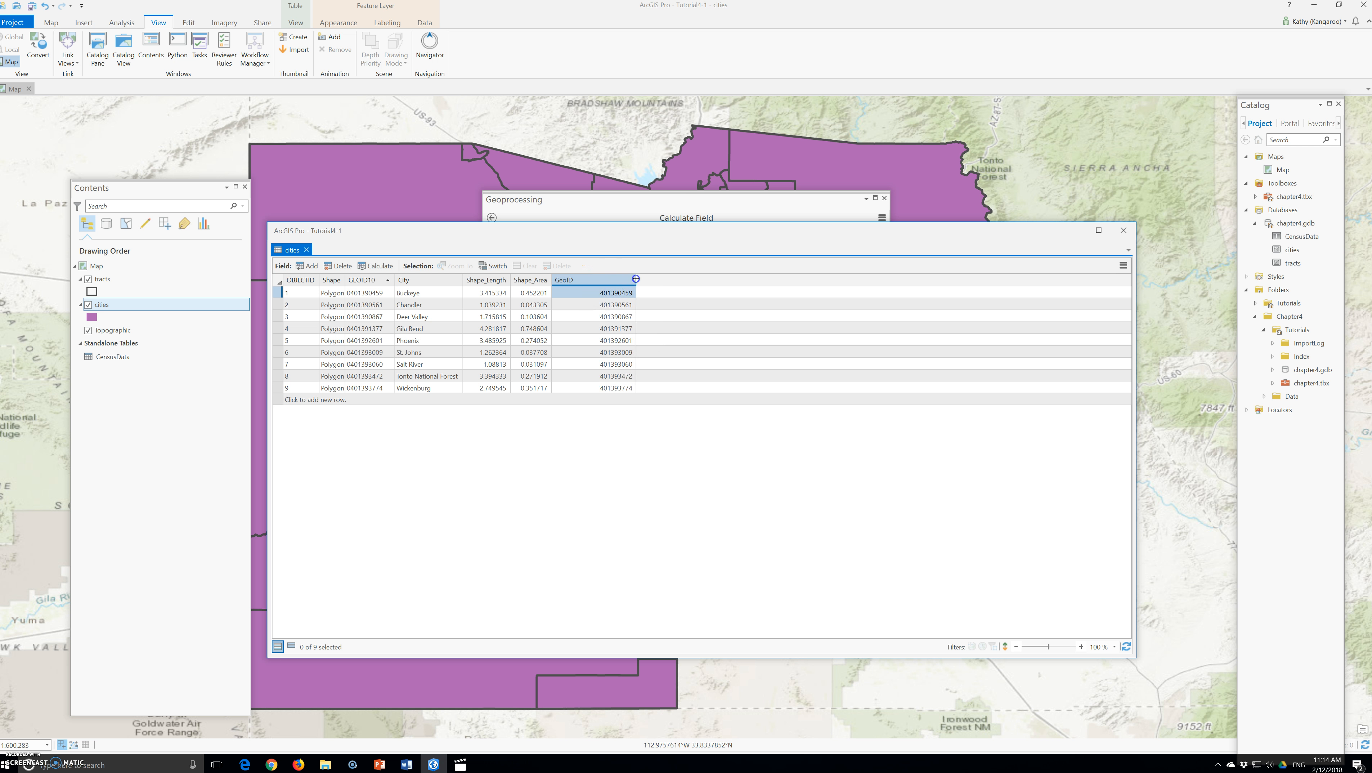
{"action": "left_click", "coordinate": [573, 424]}
{"action": "left_click", "coordinate": [560, 430]}
{"action": "left_click", "coordinate": [545, 437]}
{"action": "left_click", "coordinate": [527, 433]}
{"action": "left_click", "coordinate": [479, 444]}
{"action": "left_click", "coordinate": [1124, 230]}
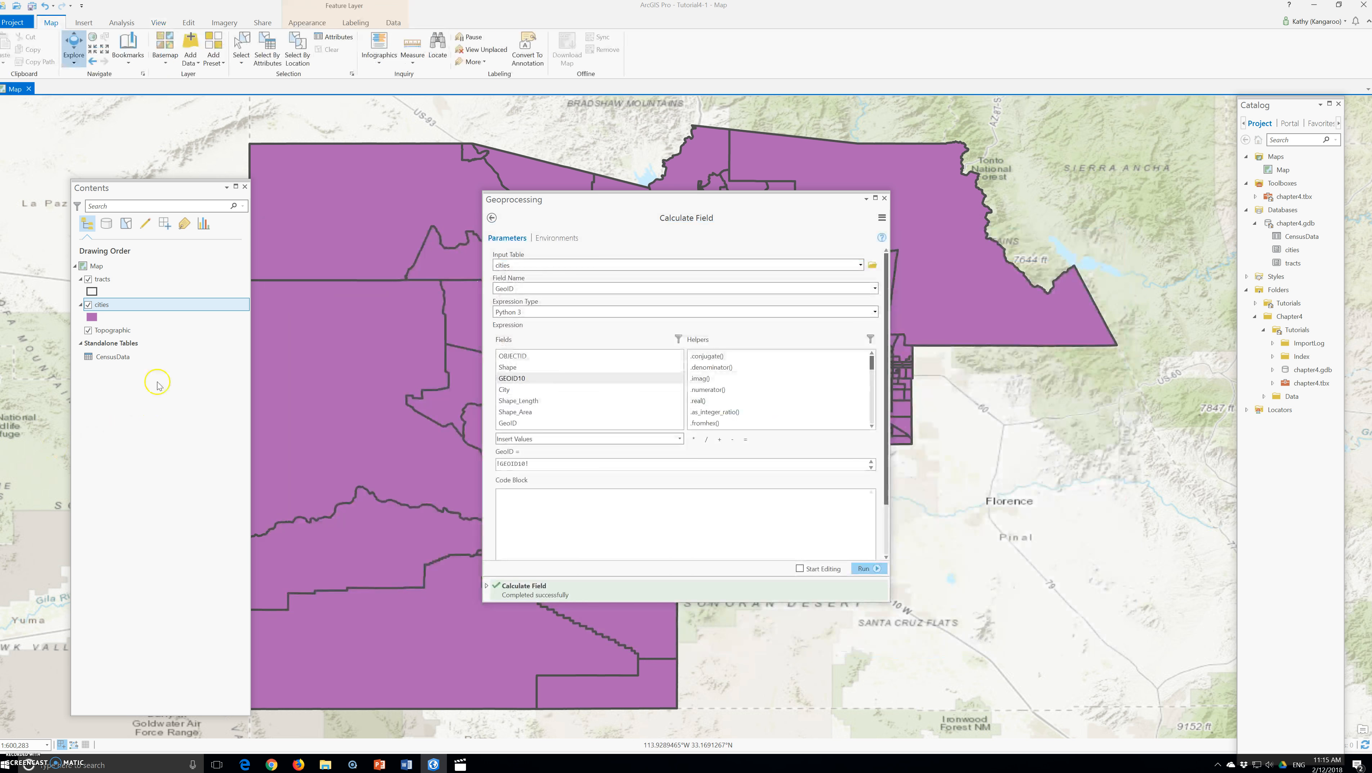
{"action": "left_click", "coordinate": [885, 199]}
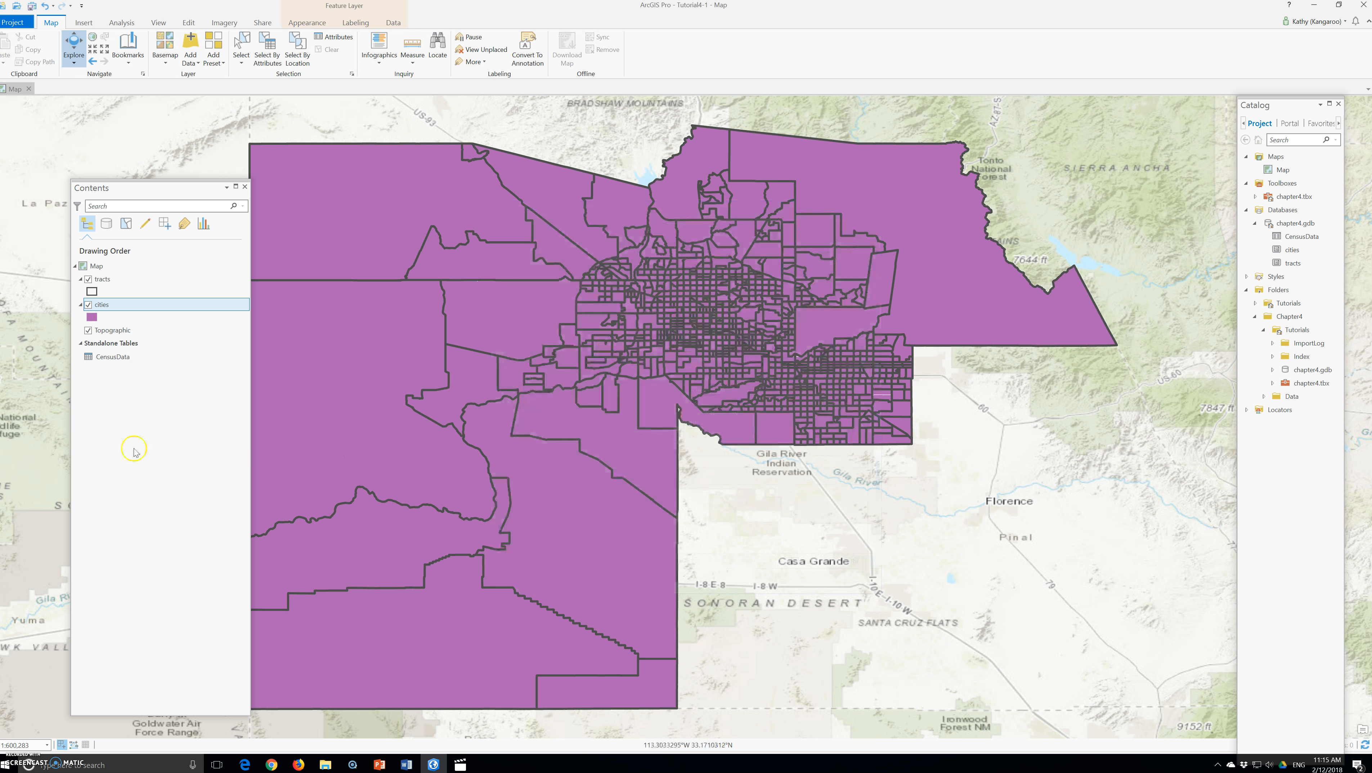
Open the CensusData standalone table and switch it to the fields view
{"action": "right_click", "coordinate": [109, 354]}
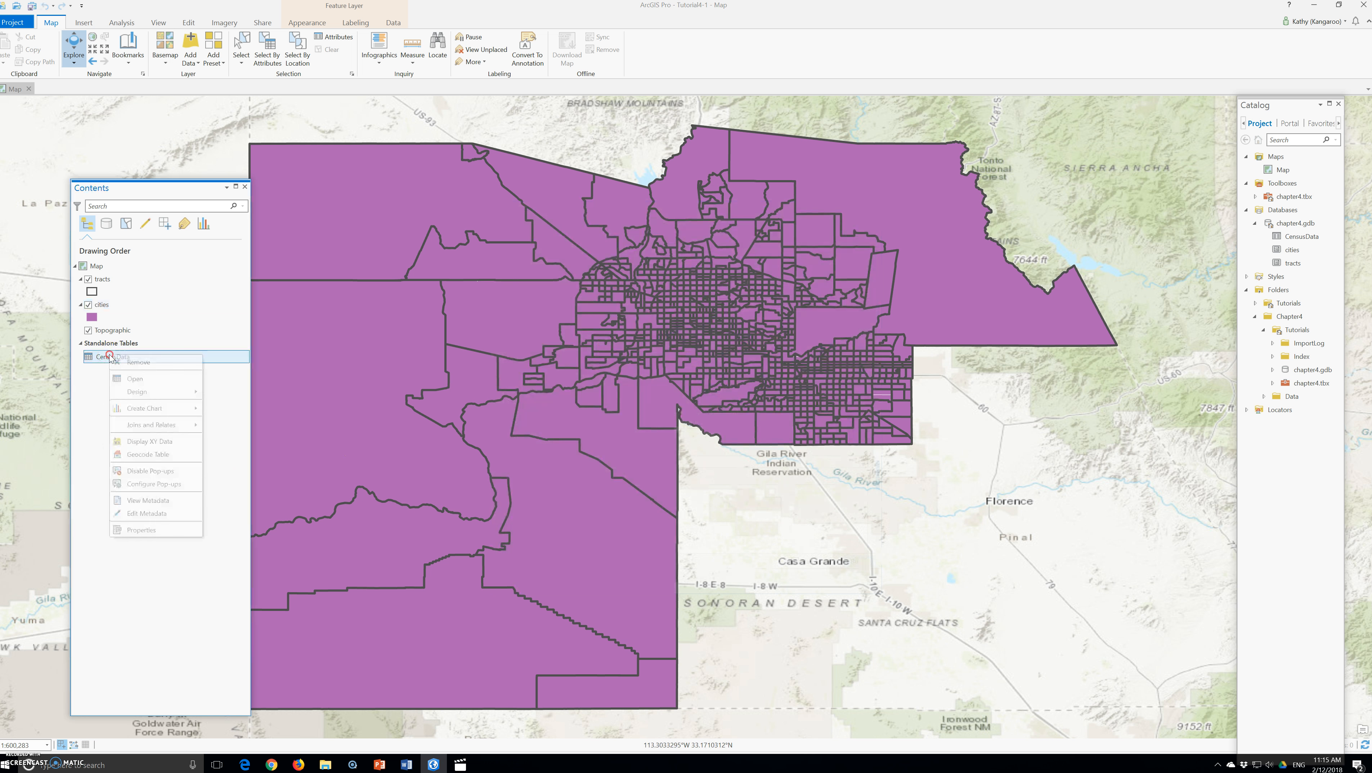
{"action": "left_click", "coordinate": [156, 382]}
{"action": "left_click_drag", "start_coordinate": [27, 425], "coordinate": [342, 227]}
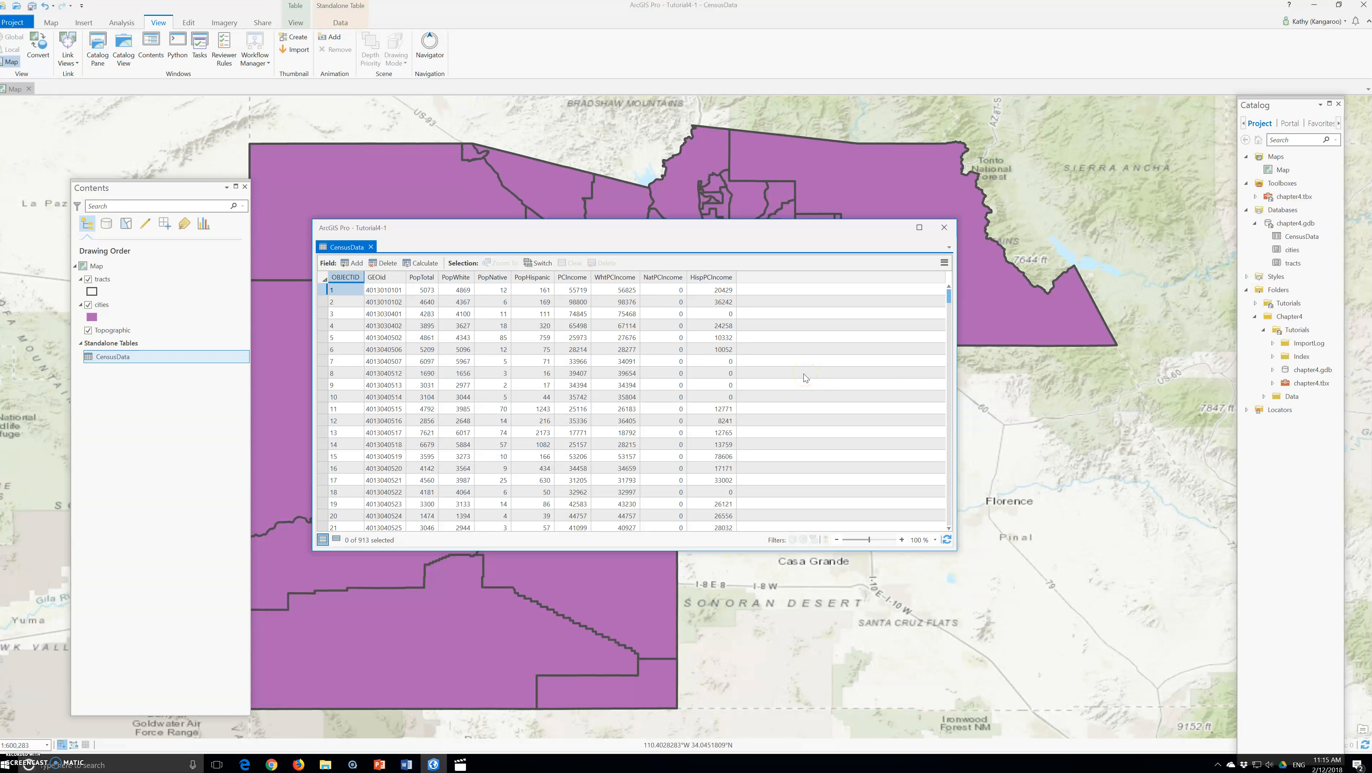
{"action": "left_click", "coordinate": [944, 264]}
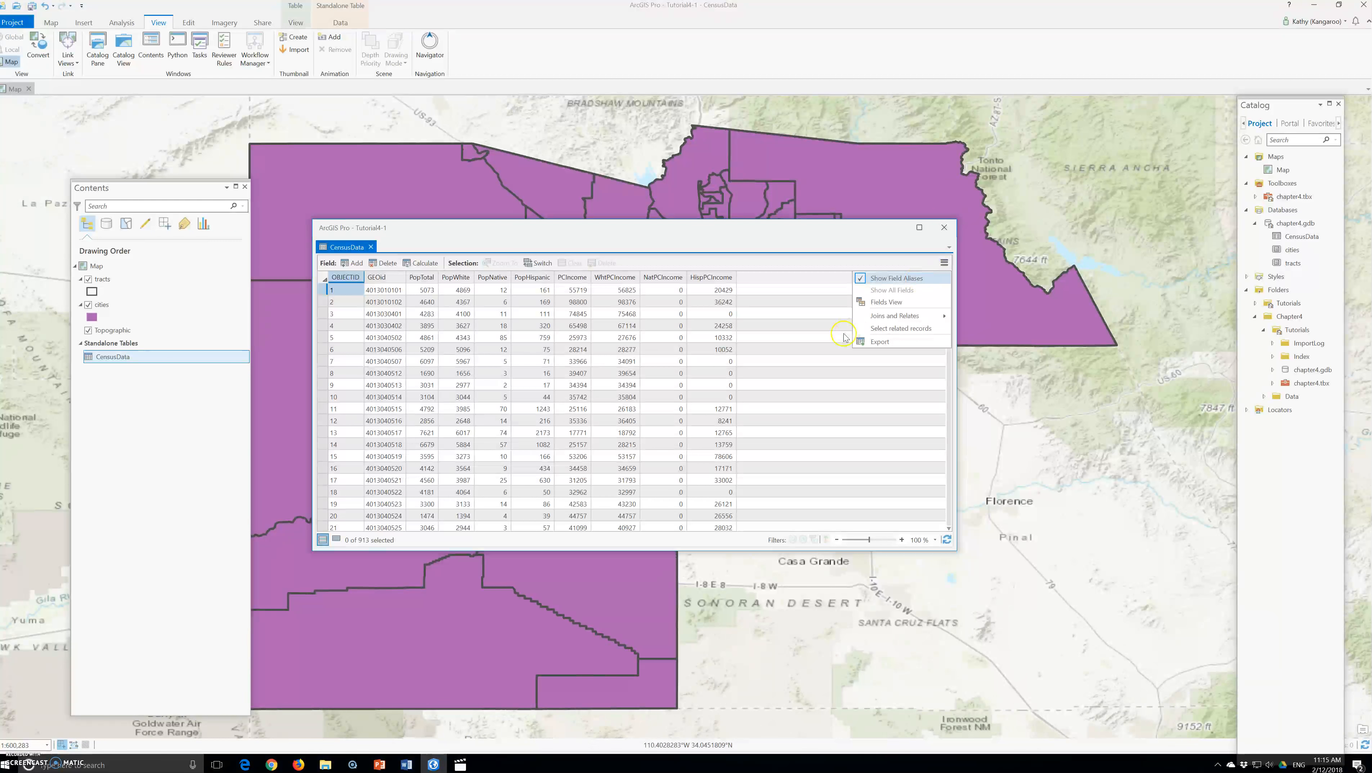
{"action": "left_click", "coordinate": [892, 302]}
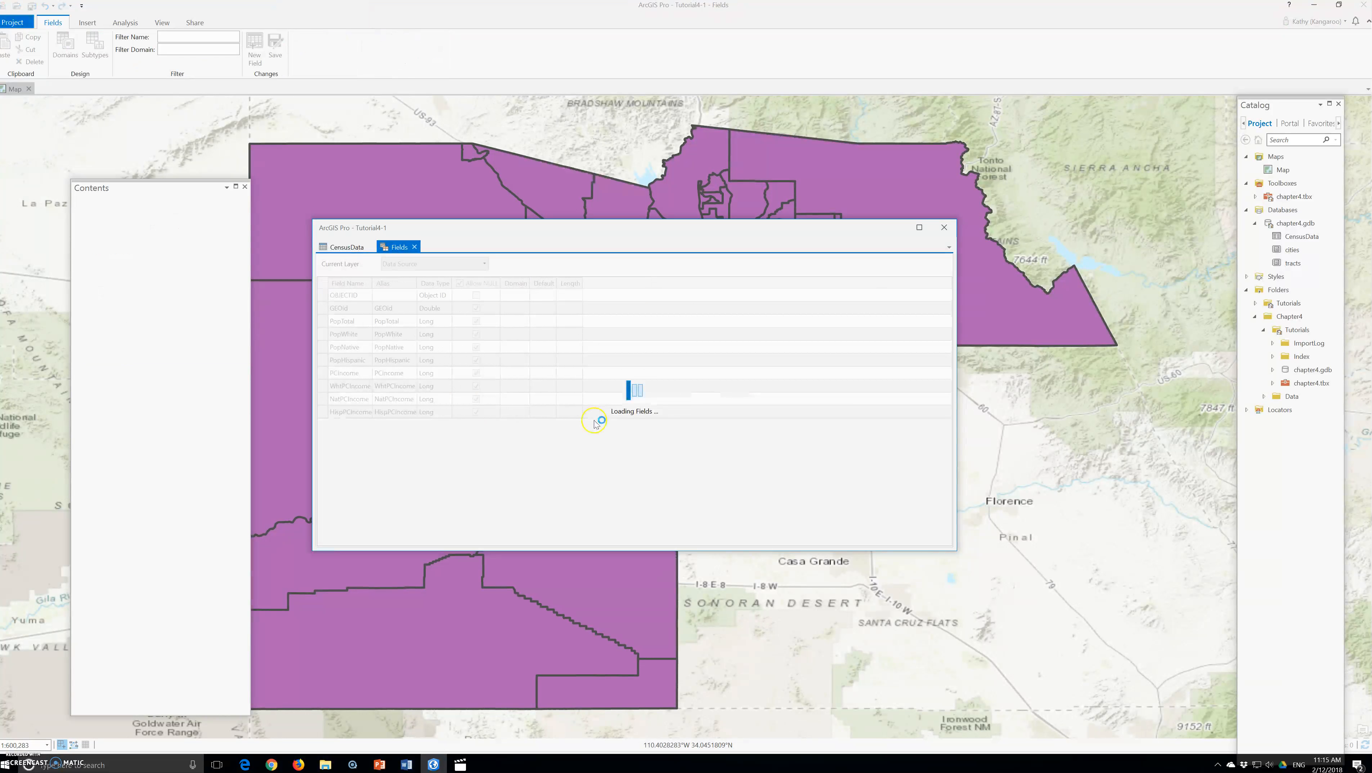
Add a new CensusData field named RatioHispanicWhiteIncome, give it the same alias, and set its data type to Float
{"action": "left_click", "coordinate": [372, 426]}
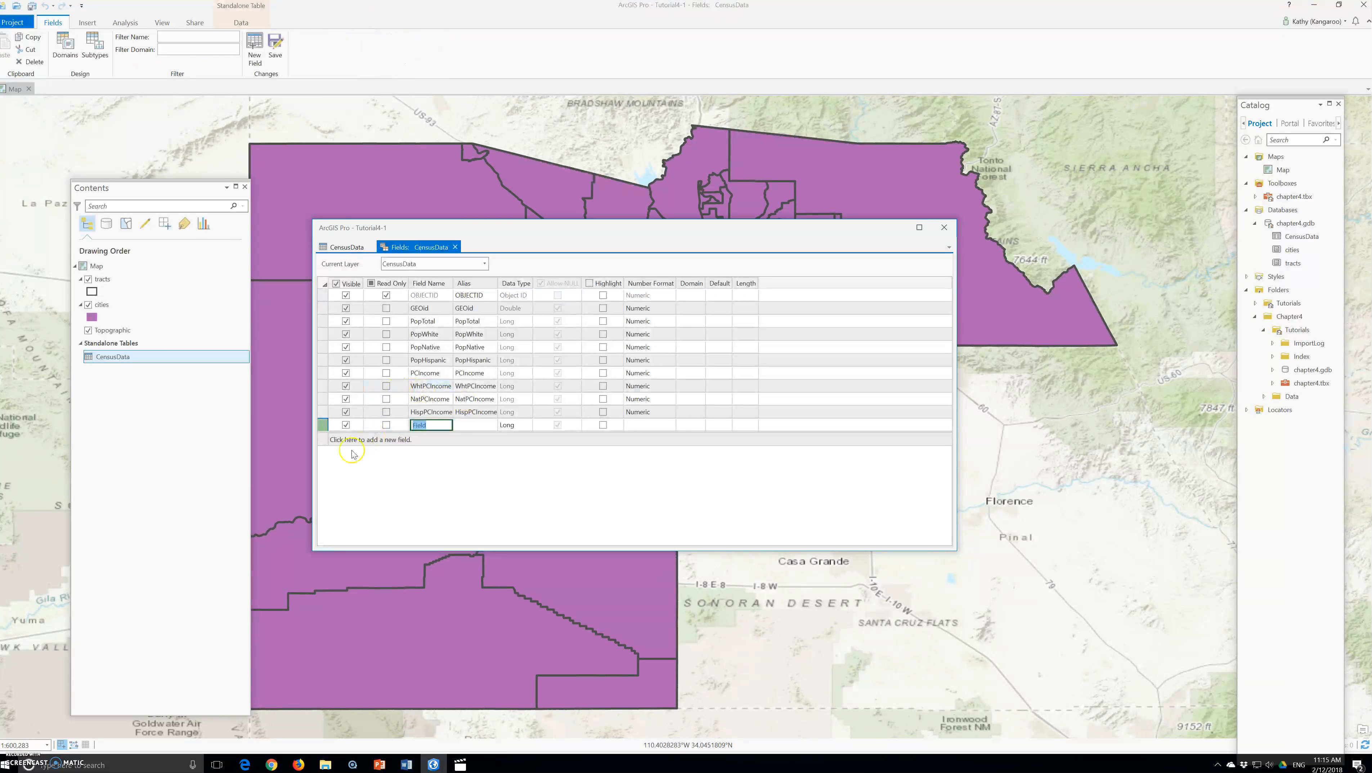
{"action": "type", "text": "RatioHispanic"}
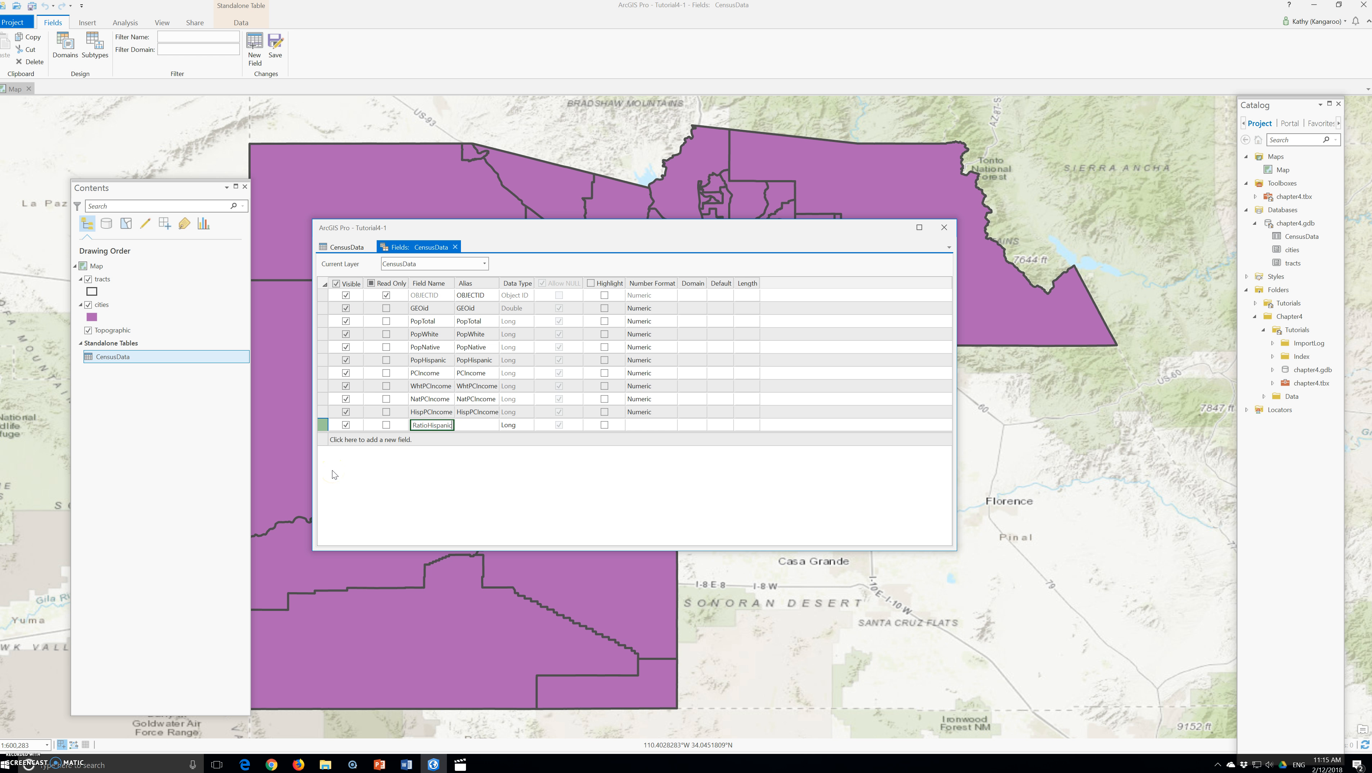
{"action": "type", "text": "WhiteIn"}
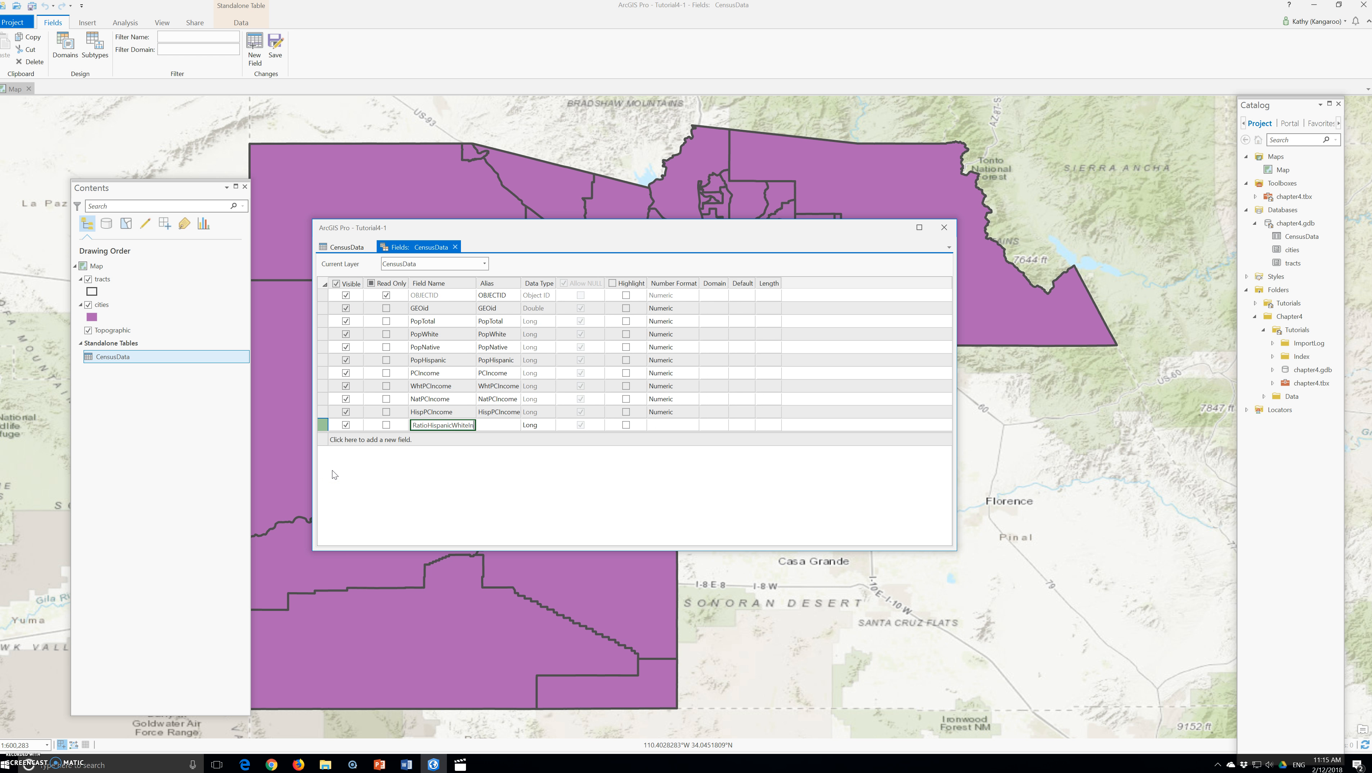
{"action": "type", "text": "come"}
{"action": "key", "text": "Tab"}
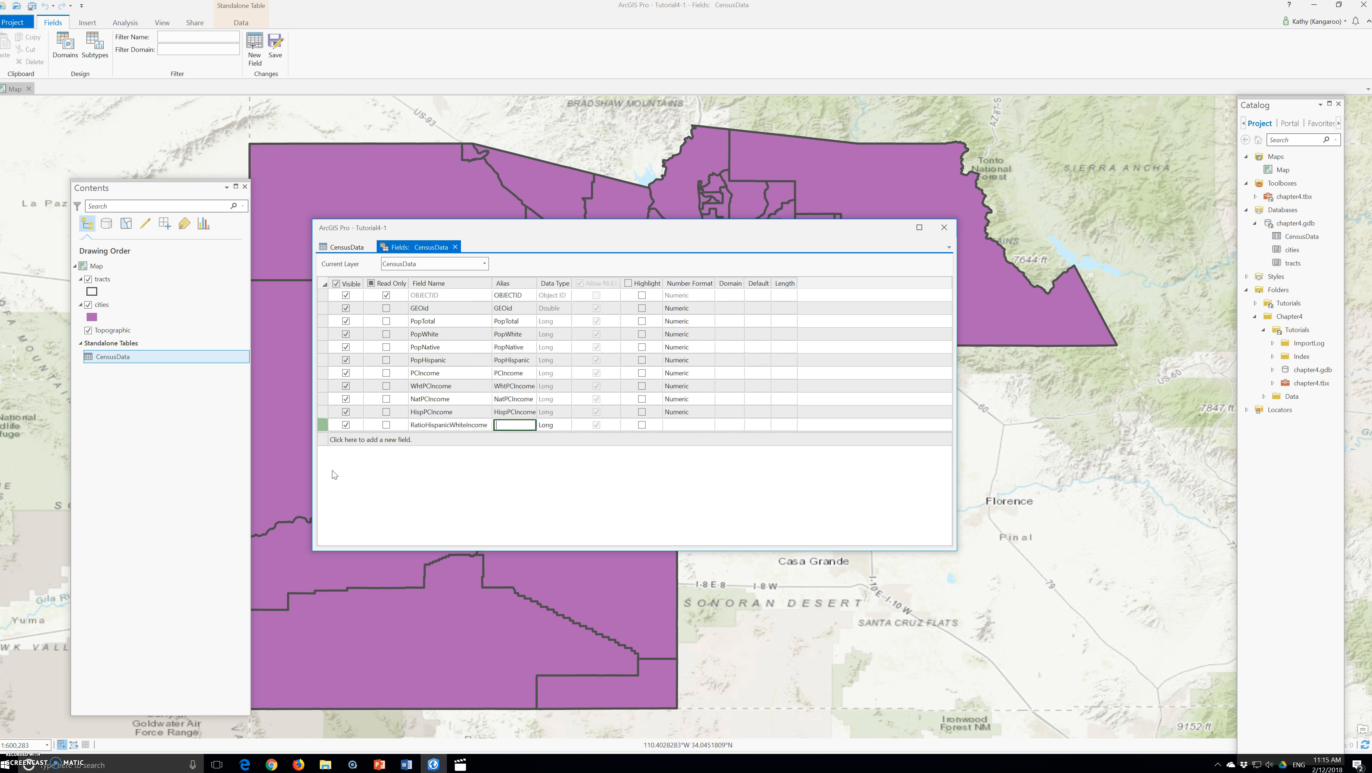
{"action": "double_click", "coordinate": [445, 425]}
{"action": "key", "text": "ctrl+c"}
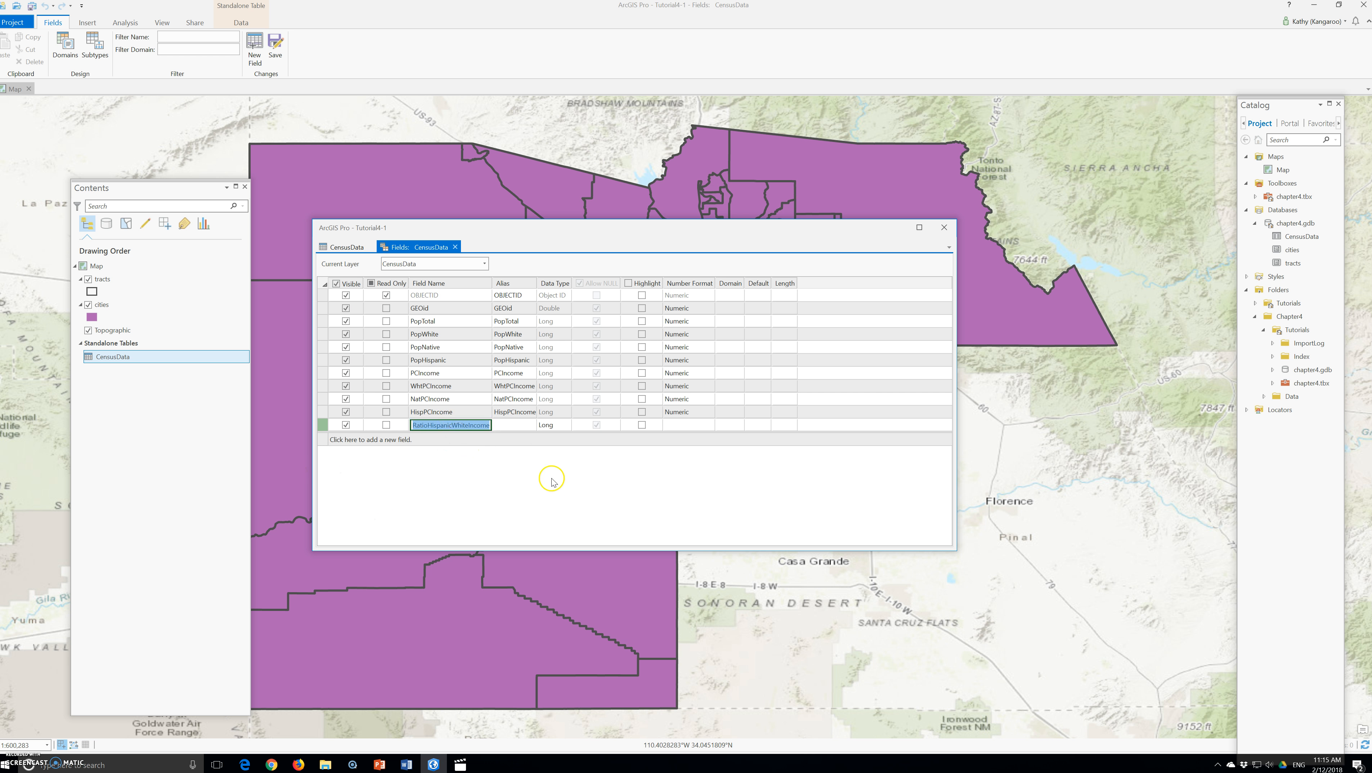
{"action": "left_click", "coordinate": [507, 422]}
{"action": "left_click", "coordinate": [505, 424]}
{"action": "key", "text": "ctrl+v"}
{"action": "left_click", "coordinate": [595, 425]}
{"action": "left_click", "coordinate": [597, 425]}
{"action": "left_click", "coordinate": [604, 425]}
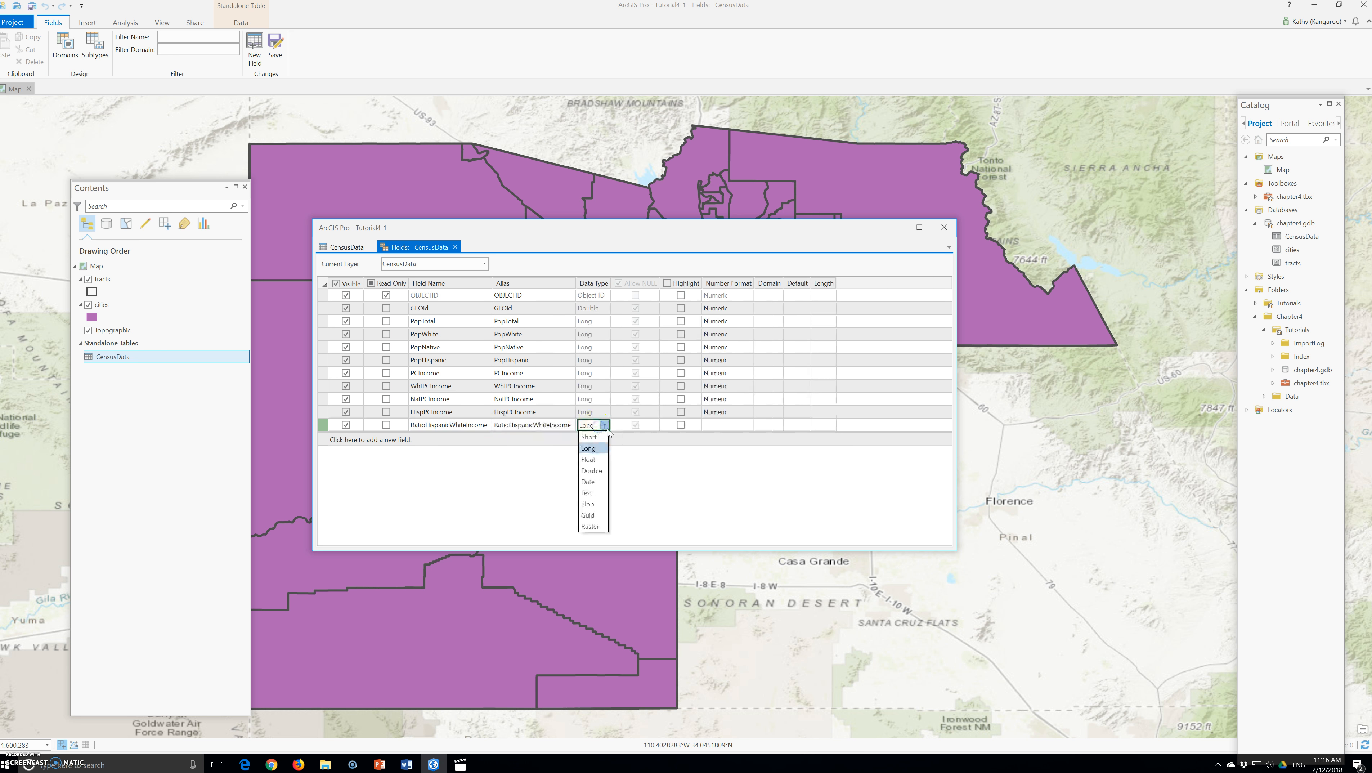
{"action": "left_click", "coordinate": [614, 461]}
{"action": "left_click", "coordinate": [650, 452]}
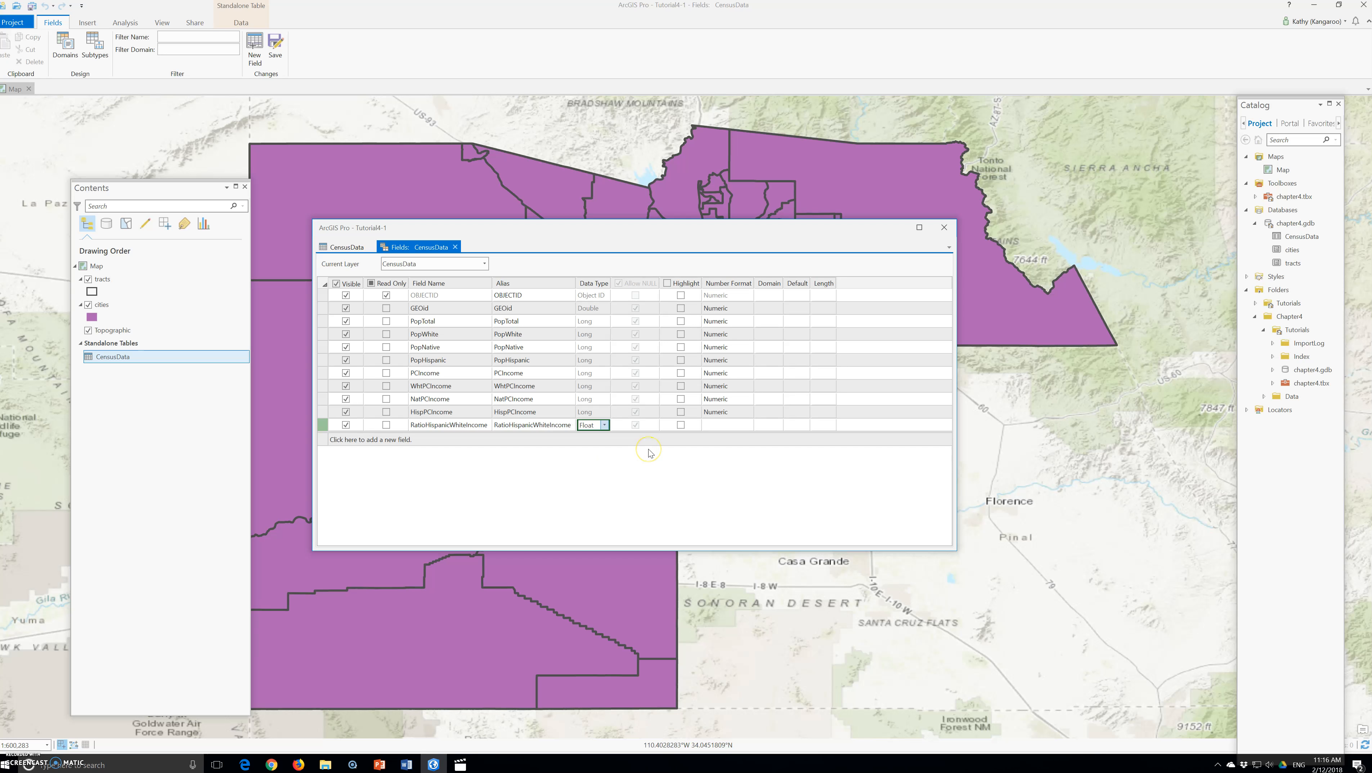
Add a Float field named RatioNativeWhiteIncome with alias RatioNativeWhiteIncome, then save the field changes
{"action": "left_click", "coordinate": [372, 439]}
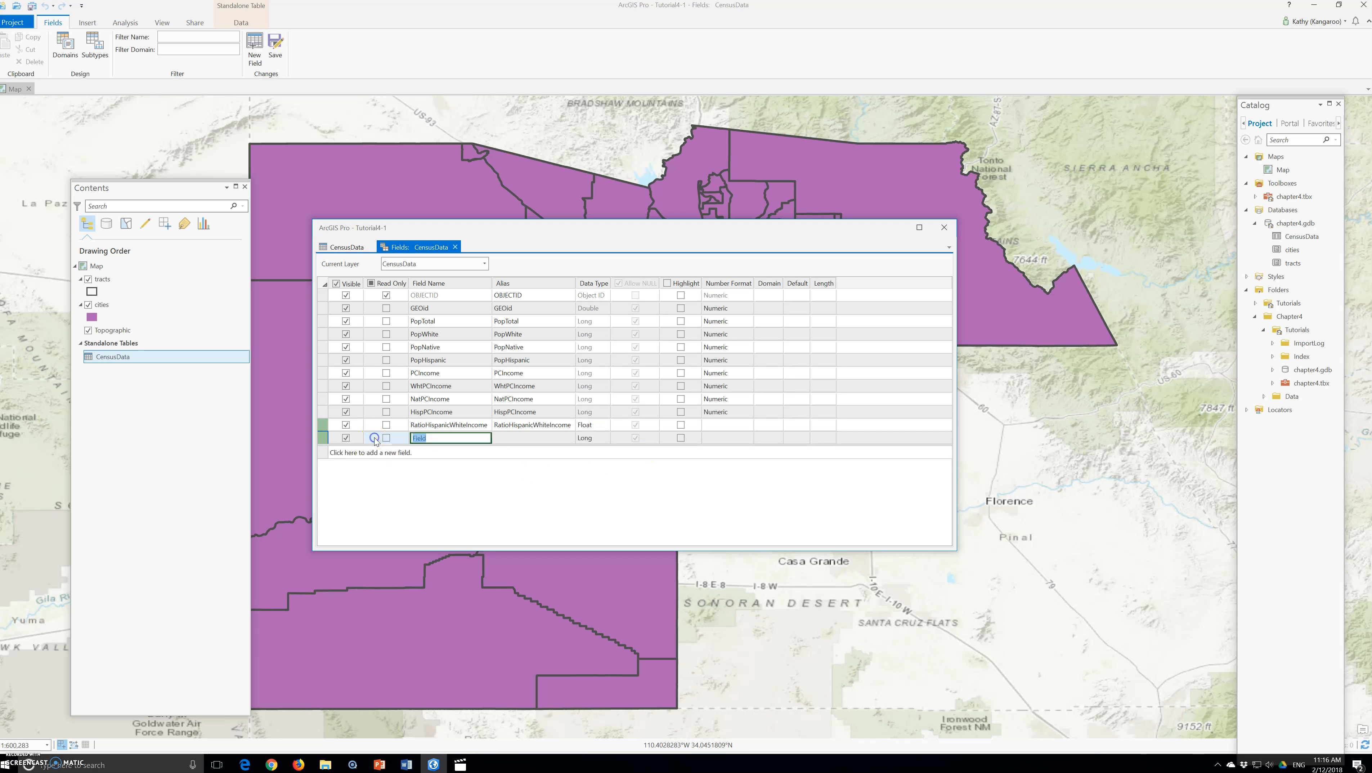
{"action": "type", "text": "RatioNativeWhiteIncome"}
{"action": "key", "text": "Tab"}
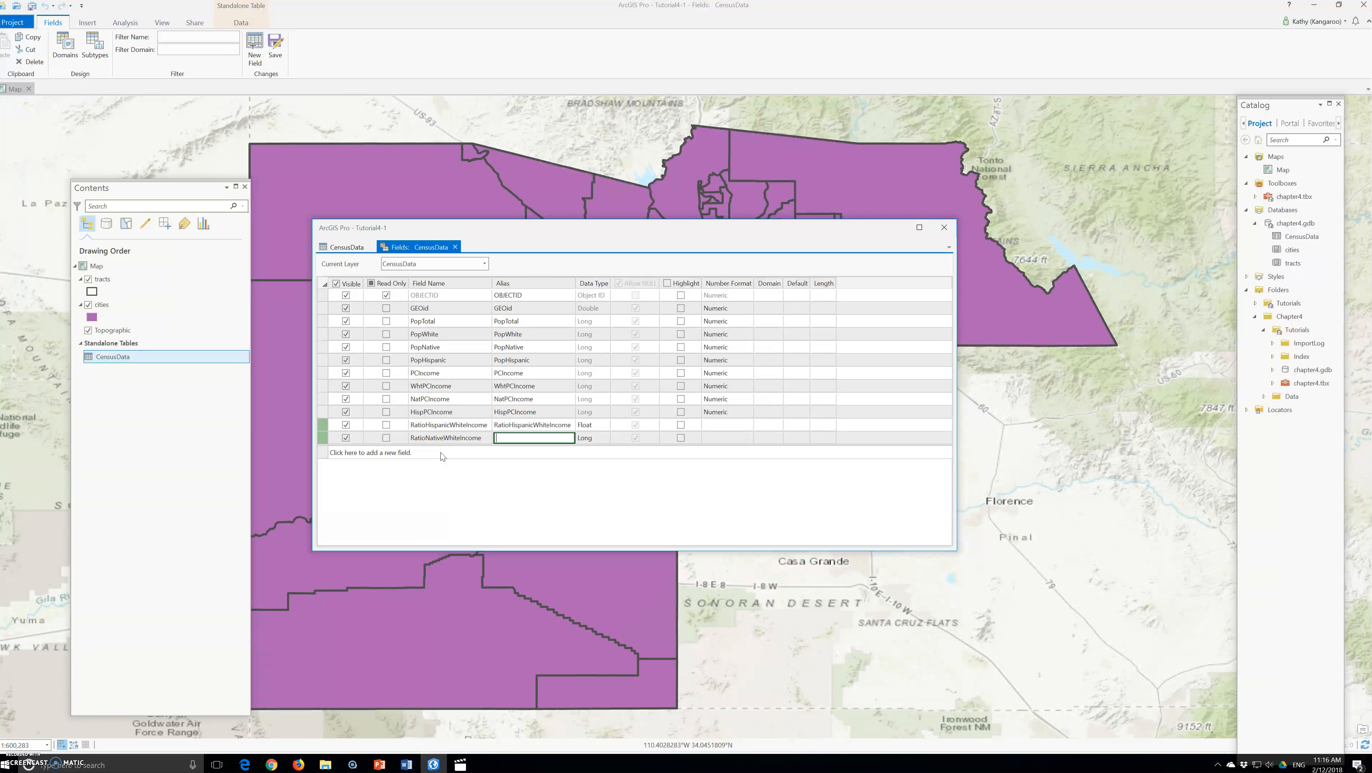
{"action": "type", "text": "RatioNativeWhiteIncome"}
{"action": "left_click", "coordinate": [442, 442]}
{"action": "left_click", "coordinate": [587, 438]}
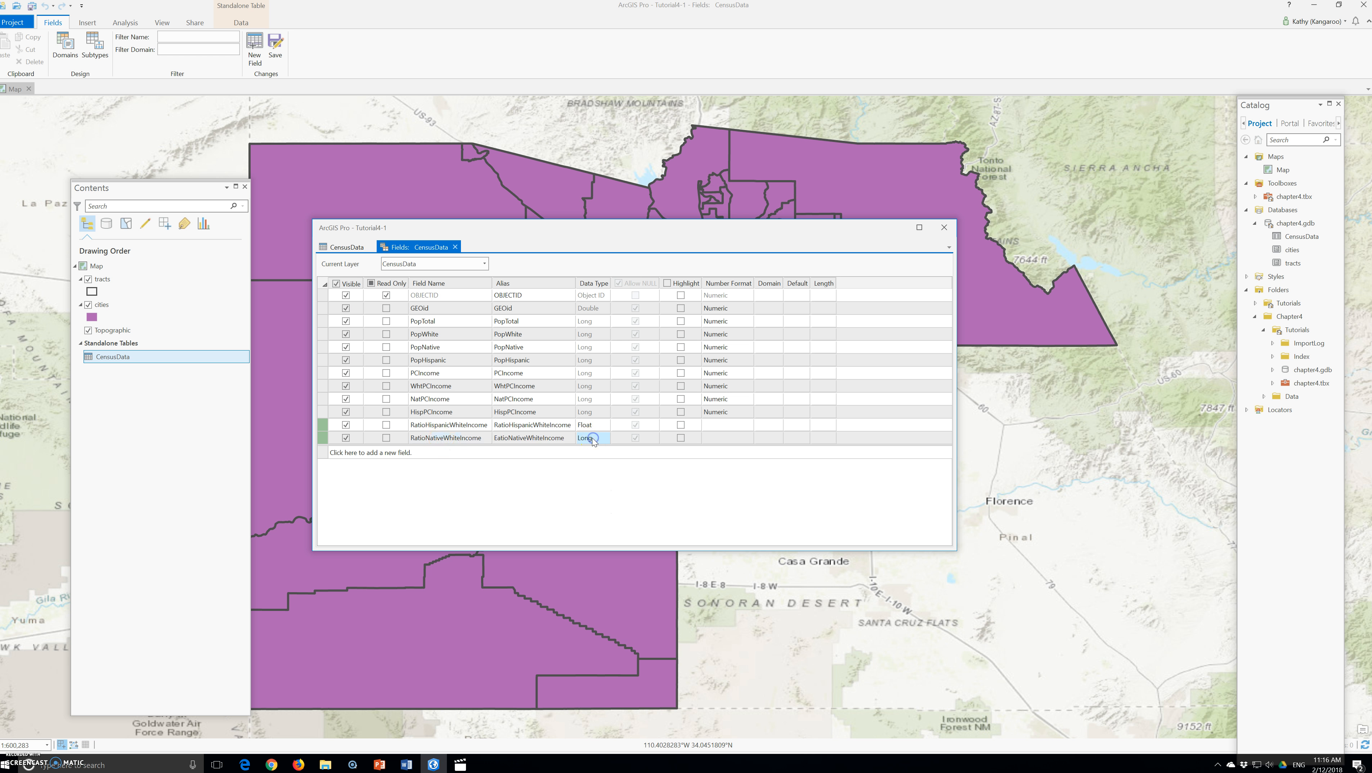
{"action": "left_click", "coordinate": [598, 438]}
{"action": "left_click", "coordinate": [593, 473]}
{"action": "left_click", "coordinate": [276, 48]}
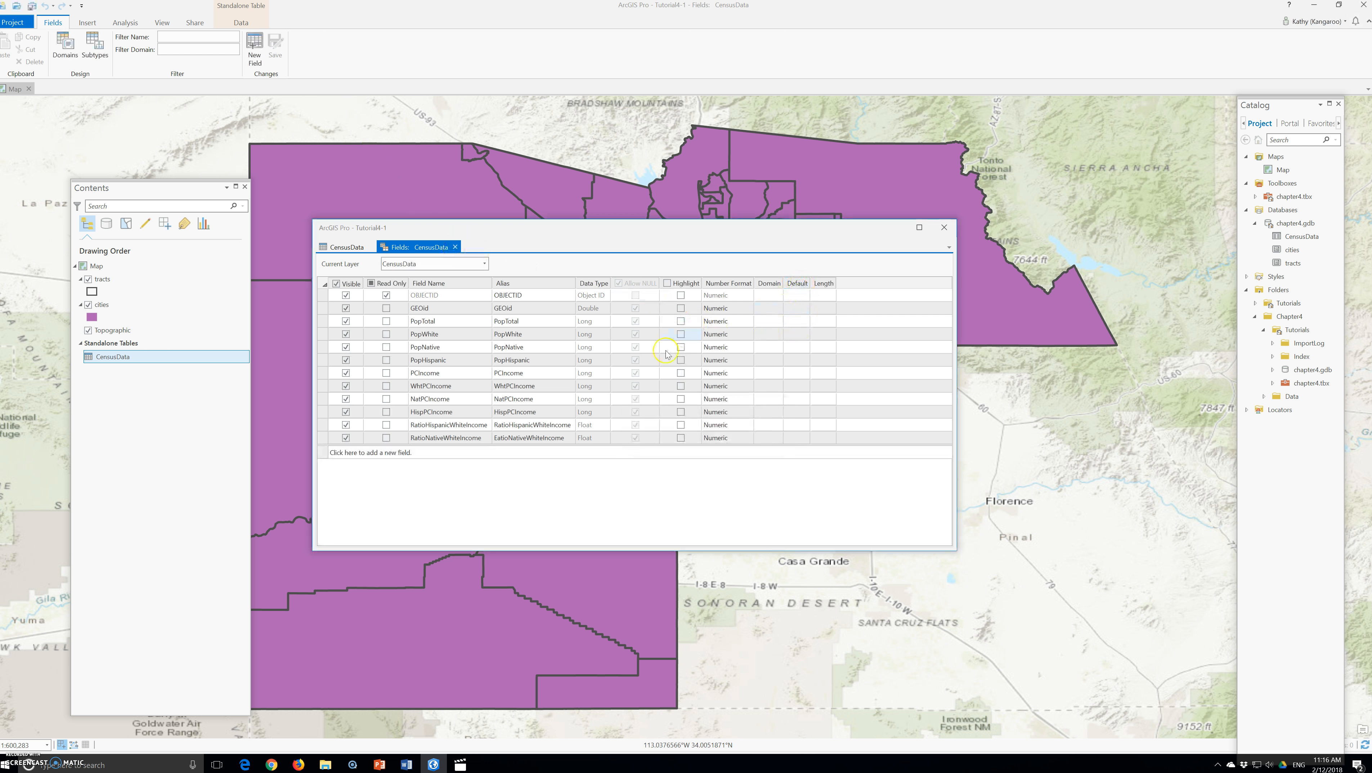
Calculate RatioHispanicWhiteIncome as !HispPCIncome! / !WhtPCIncome! with Python 3, run it, and scroll through the resulting values
{"action": "left_click", "coordinate": [455, 247]}
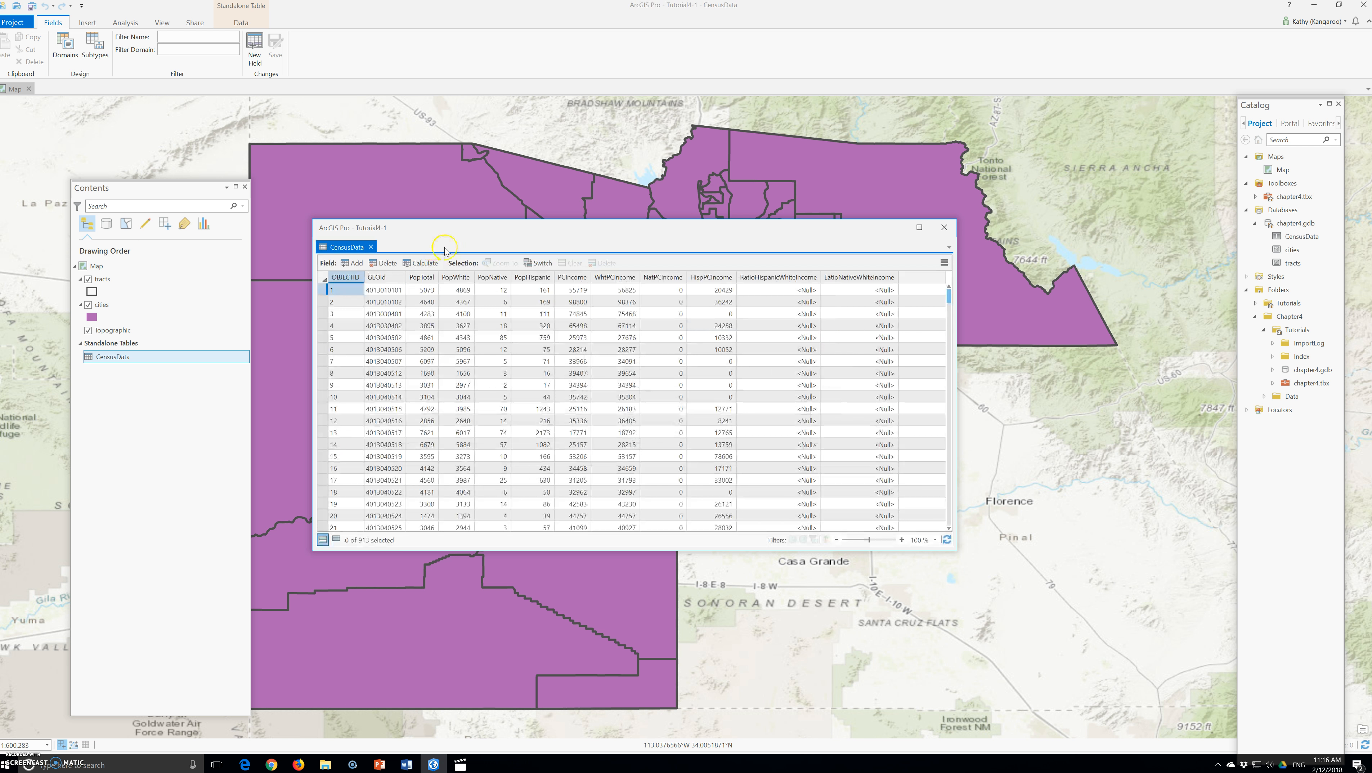
{"action": "left_click", "coordinate": [783, 278]}
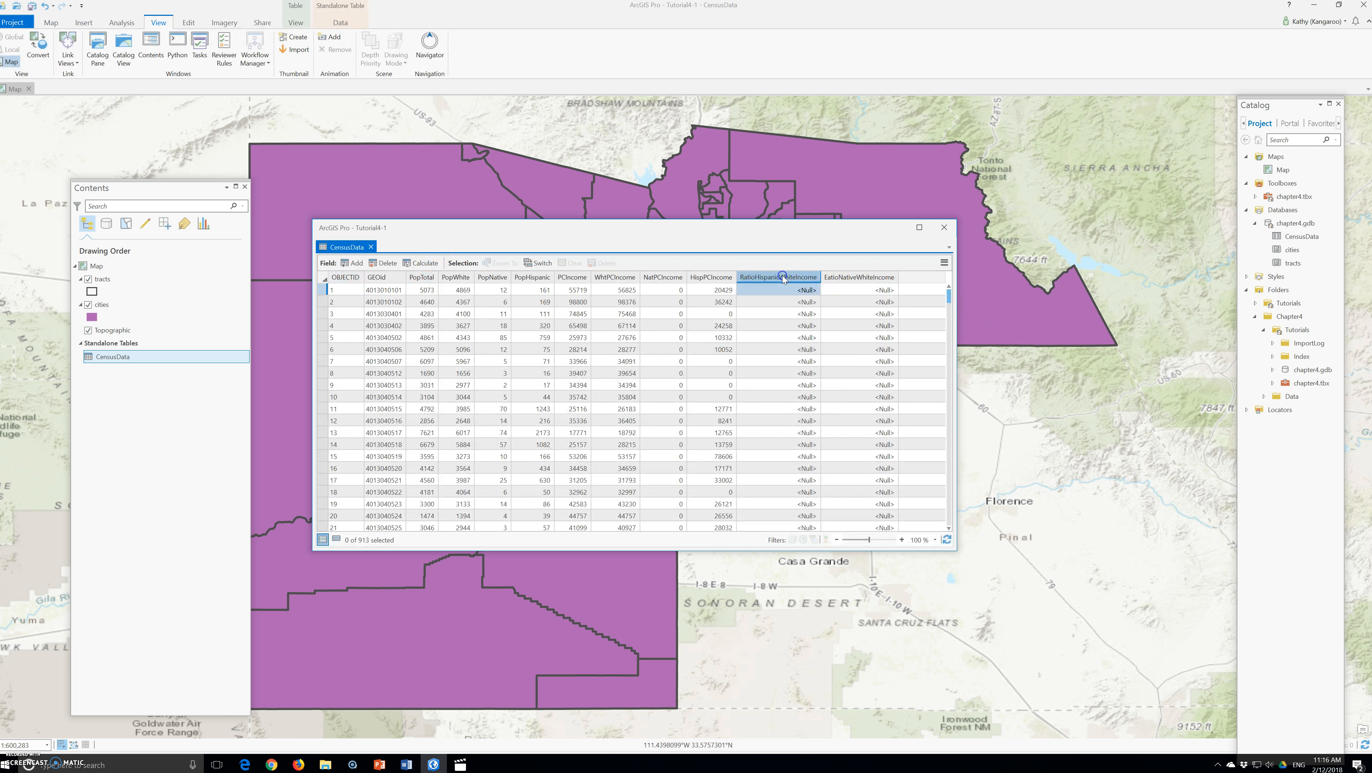
{"action": "right_click", "coordinate": [783, 277]}
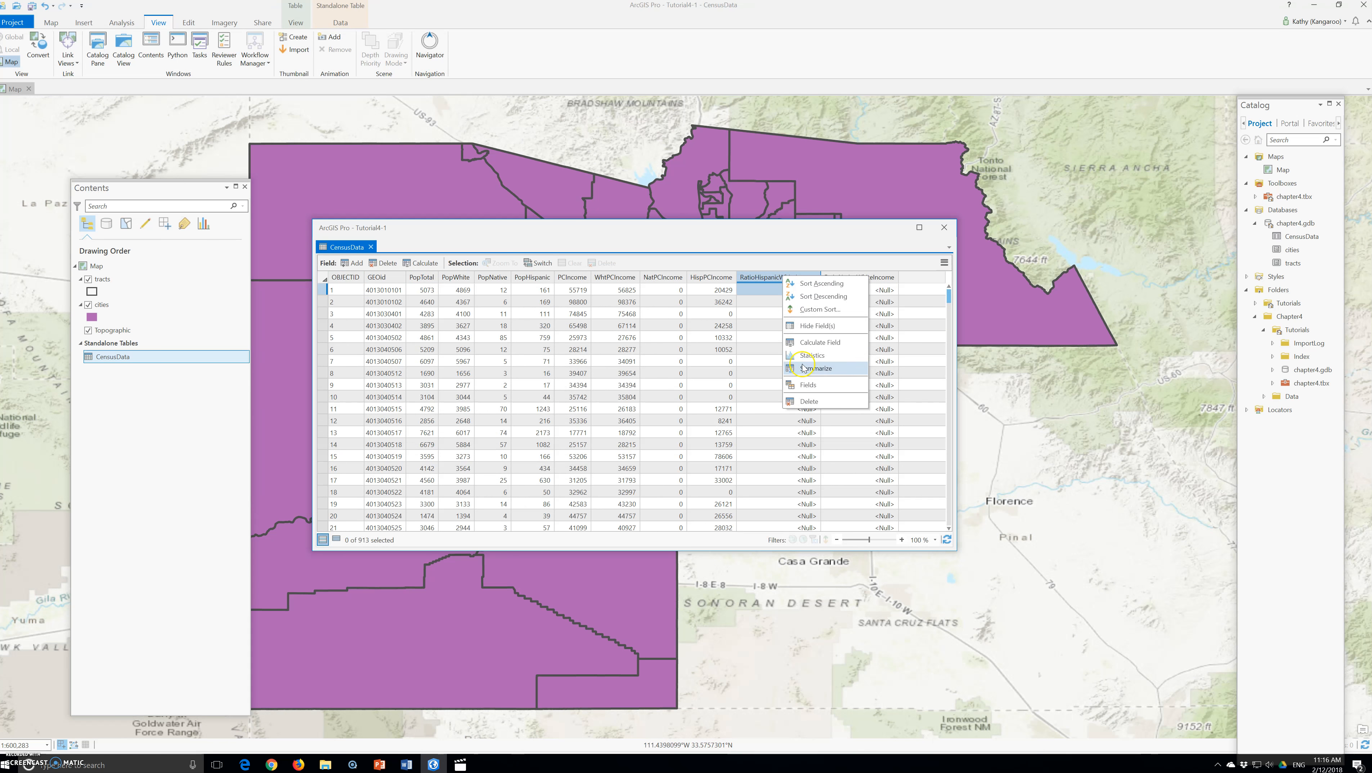
{"action": "left_click", "coordinate": [821, 342]}
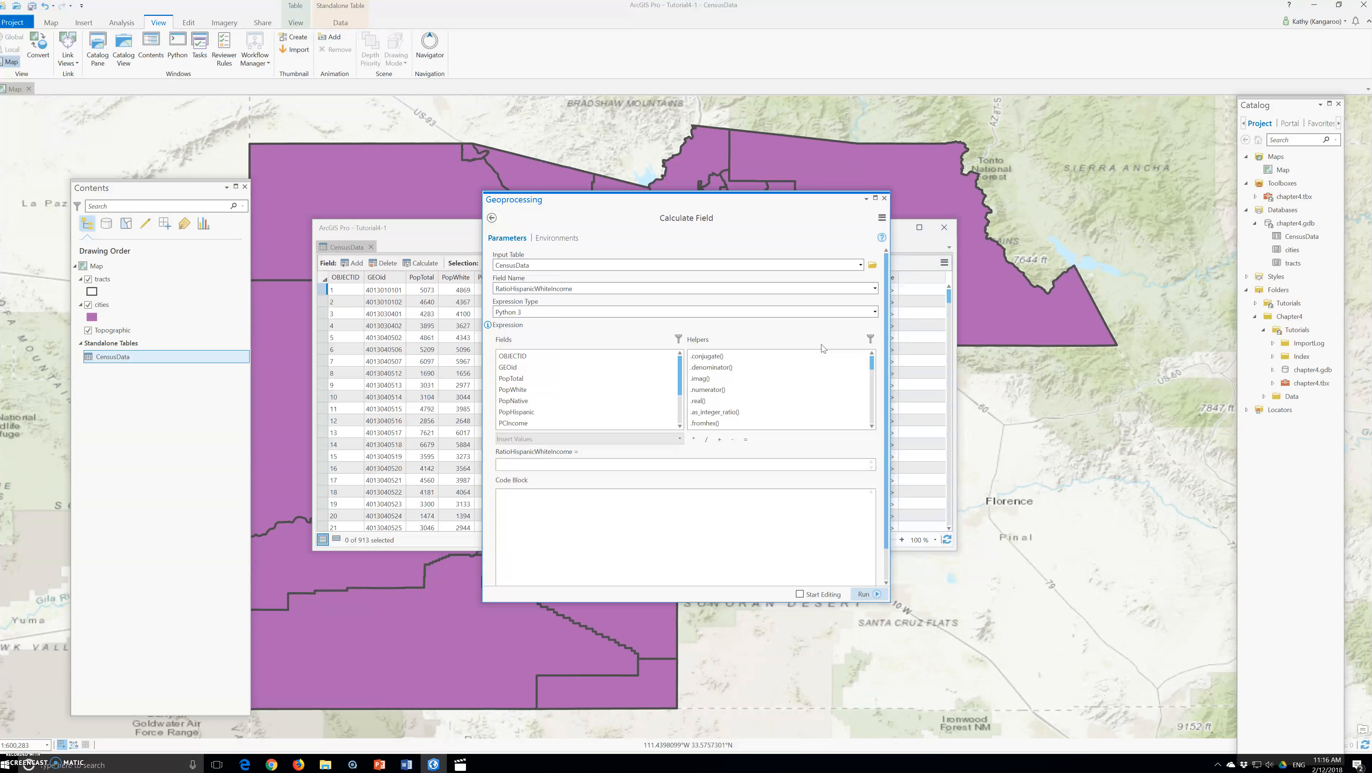
{"action": "left_click_drag", "start_coordinate": [764, 211], "coordinate": [862, 211]}
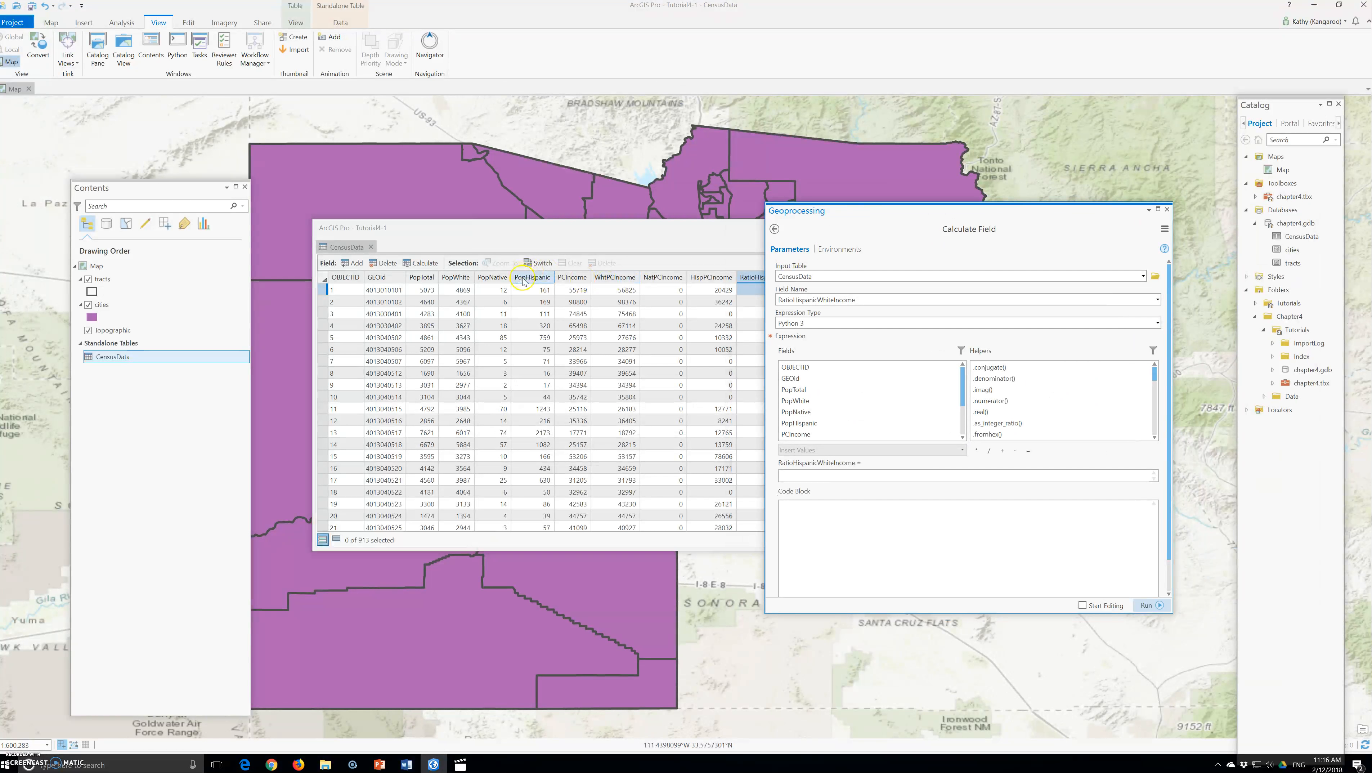
{"action": "left_click", "coordinate": [659, 279]}
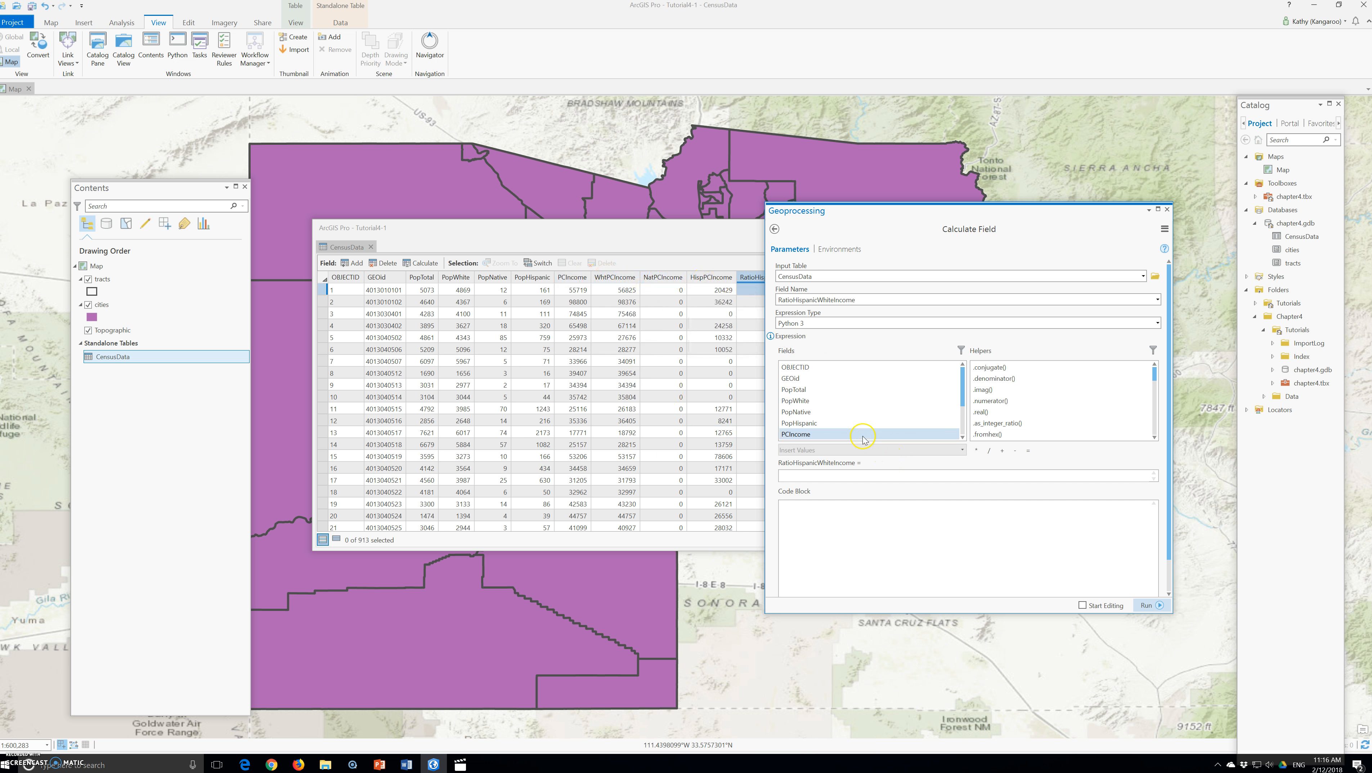
{"action": "scroll", "coordinate": [803, 430], "scroll_direction": "down", "scroll_amount": 1}
{"action": "scroll", "coordinate": [801, 425], "scroll_direction": "down", "scroll_amount": 1}
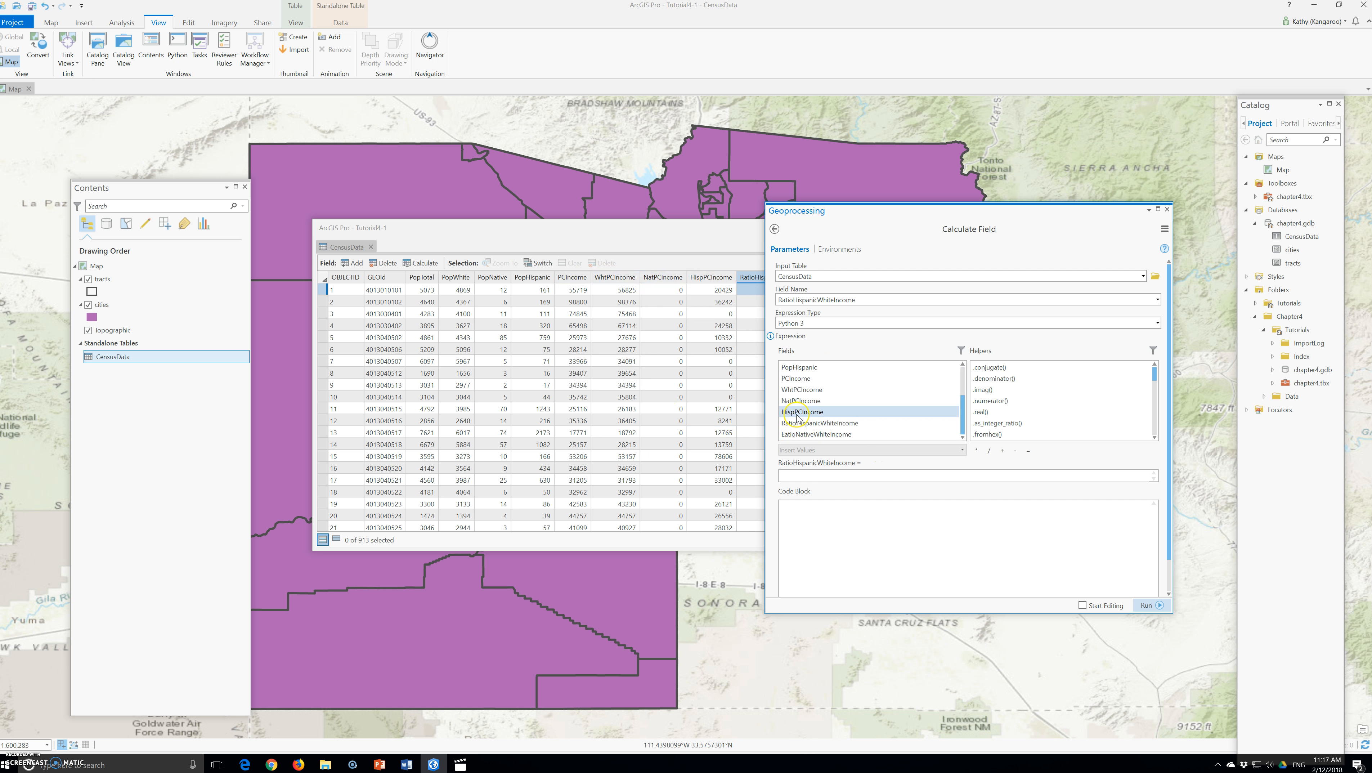
{"action": "double_click", "coordinate": [803, 412]}
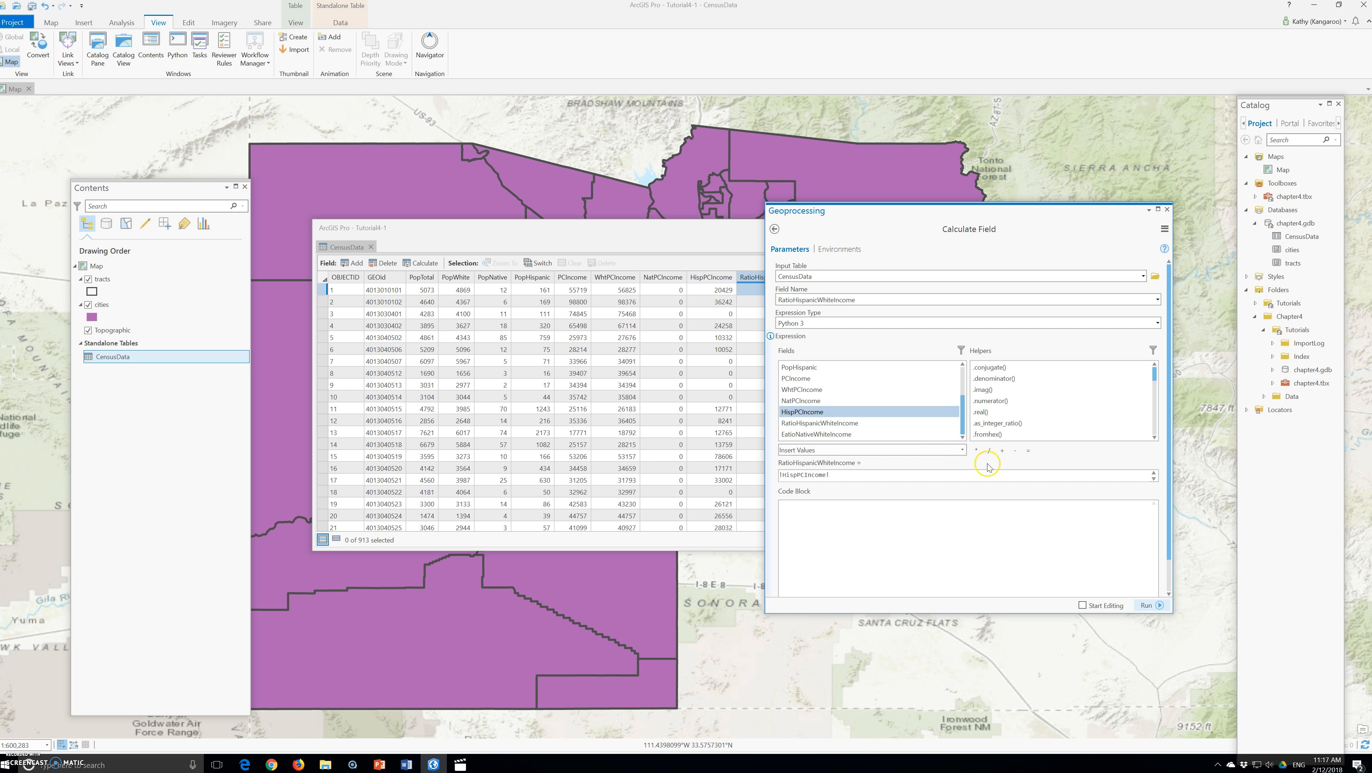
{"action": "left_click", "coordinate": [990, 450]}
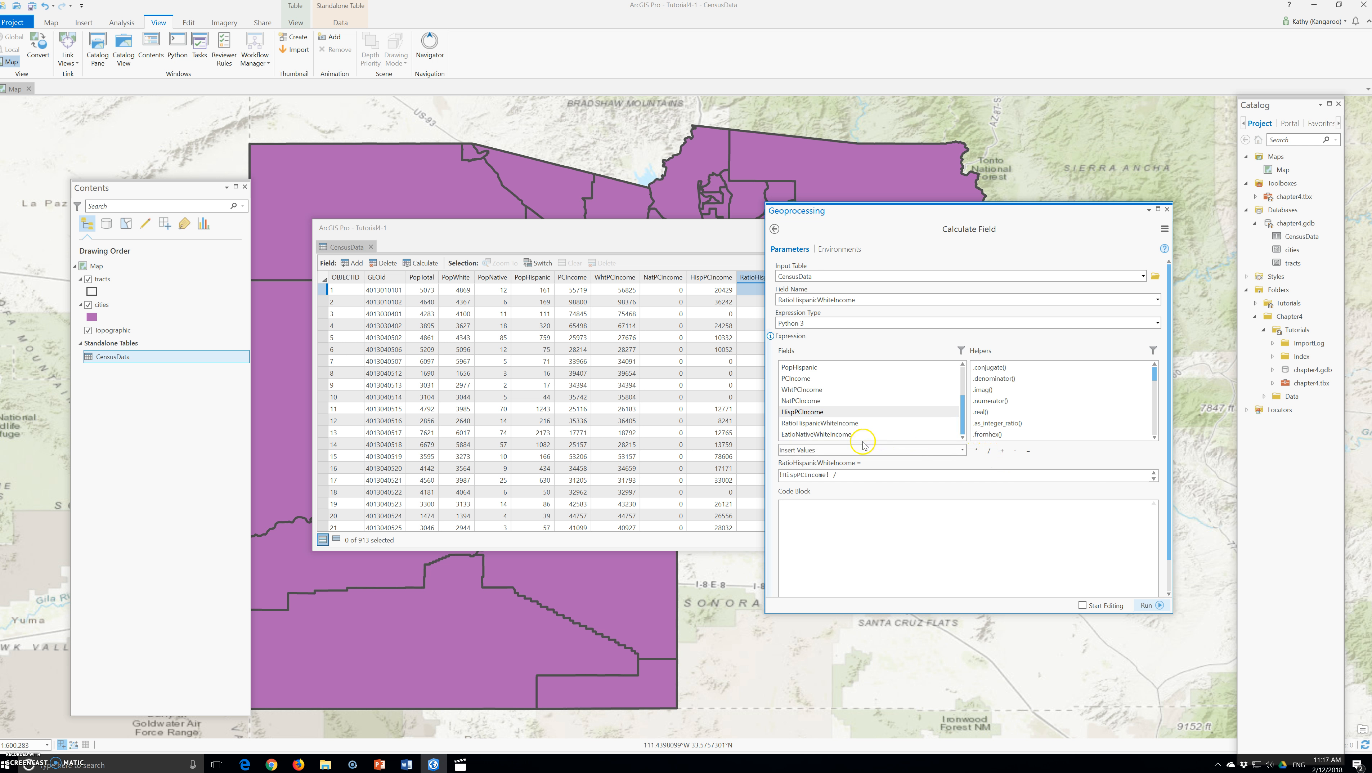
{"action": "left_click", "coordinate": [801, 474]}
{"action": "double_click", "coordinate": [803, 388]}
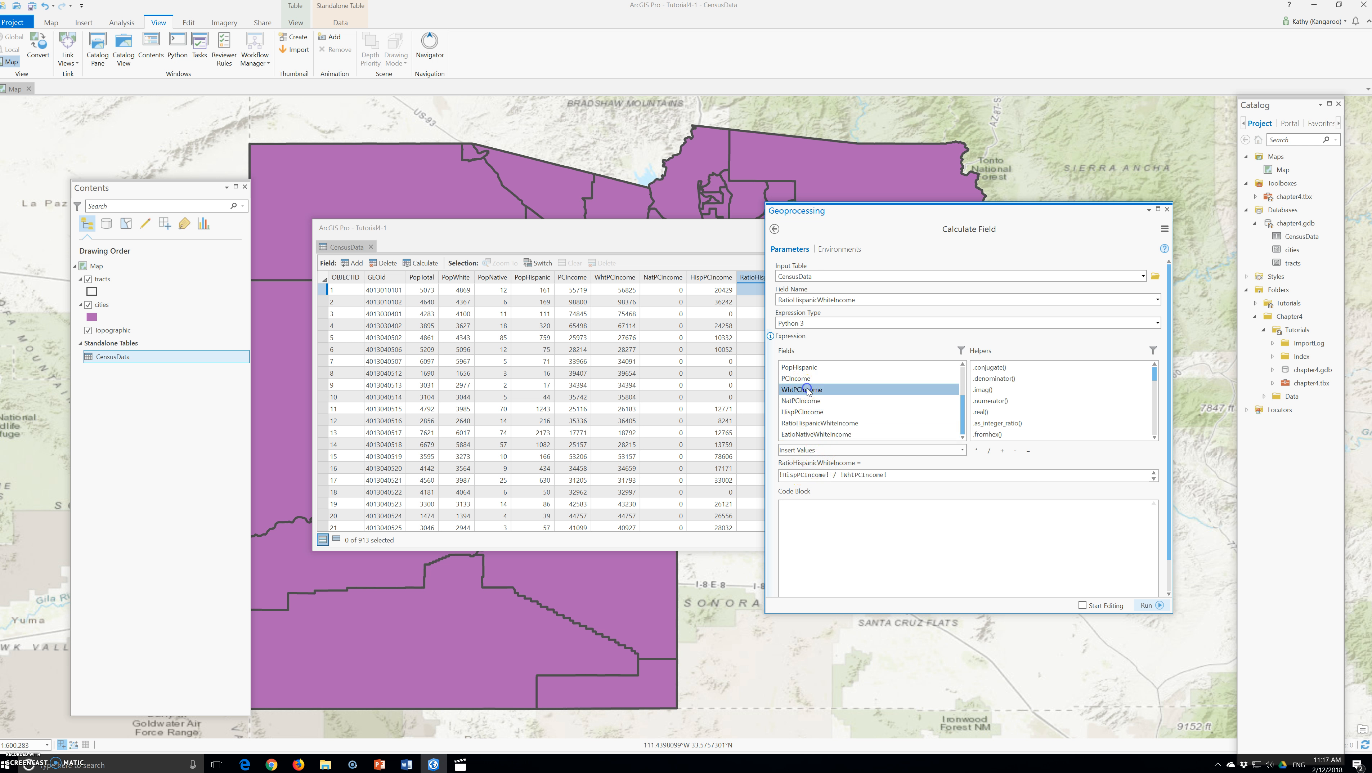
{"action": "left_click", "coordinate": [1143, 606]}
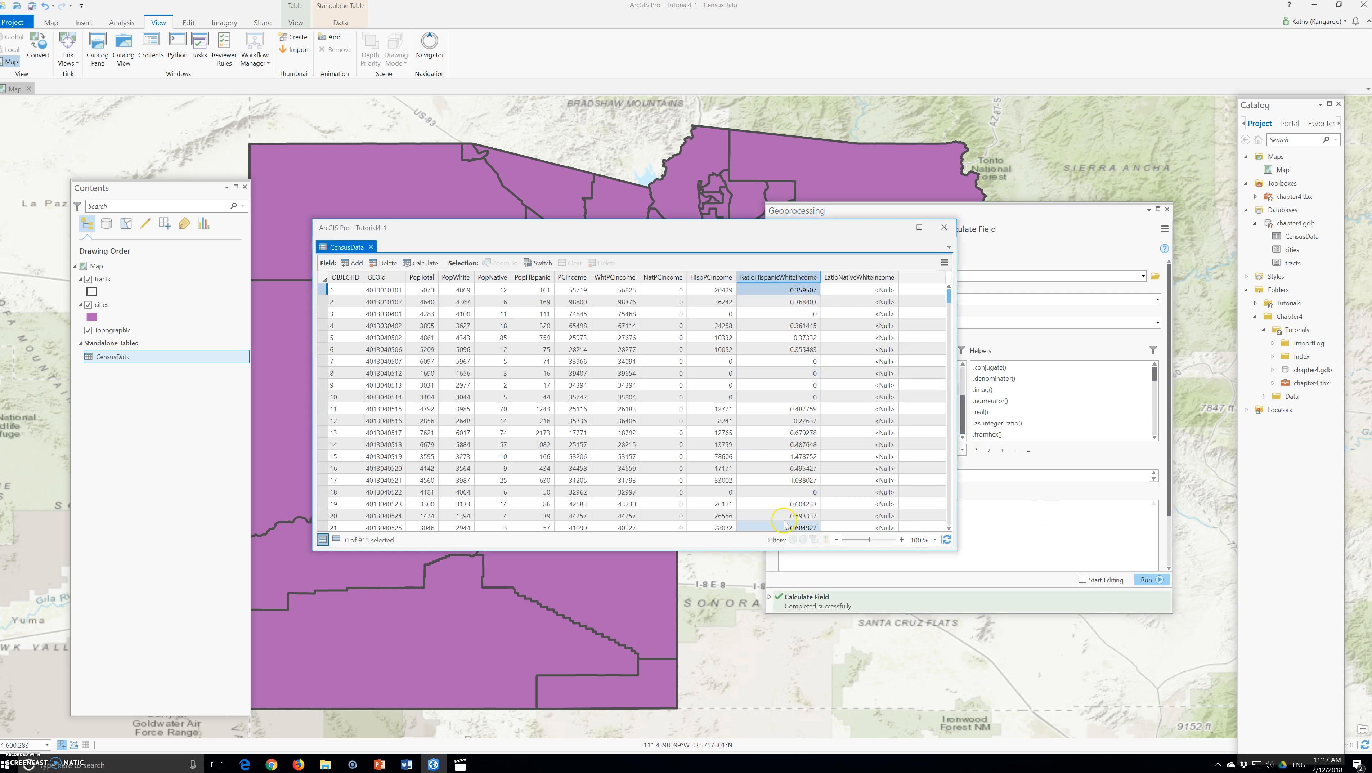
{"action": "scroll", "coordinate": [786, 460], "scroll_direction": "down", "scroll_amount": 17}
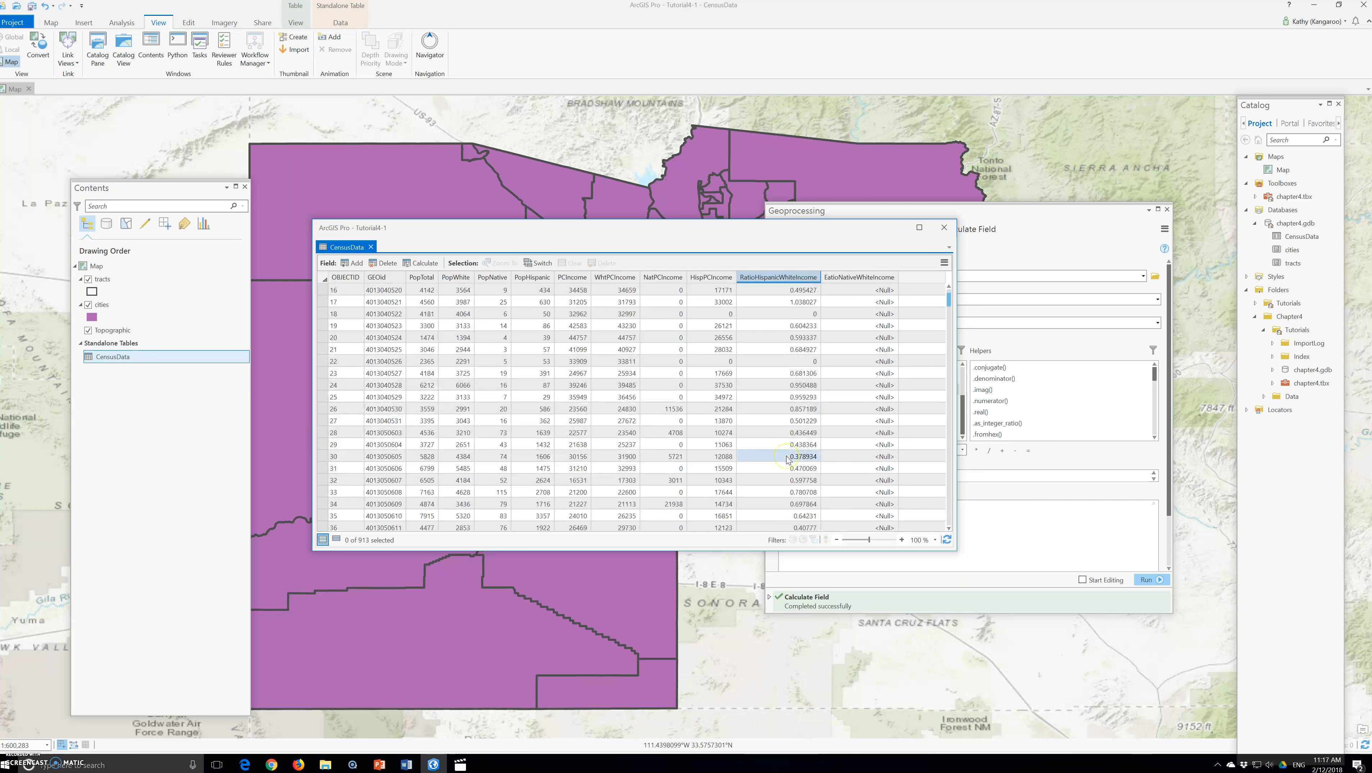
{"action": "scroll", "coordinate": [786, 460], "scroll_direction": "down", "scroll_amount": 20}
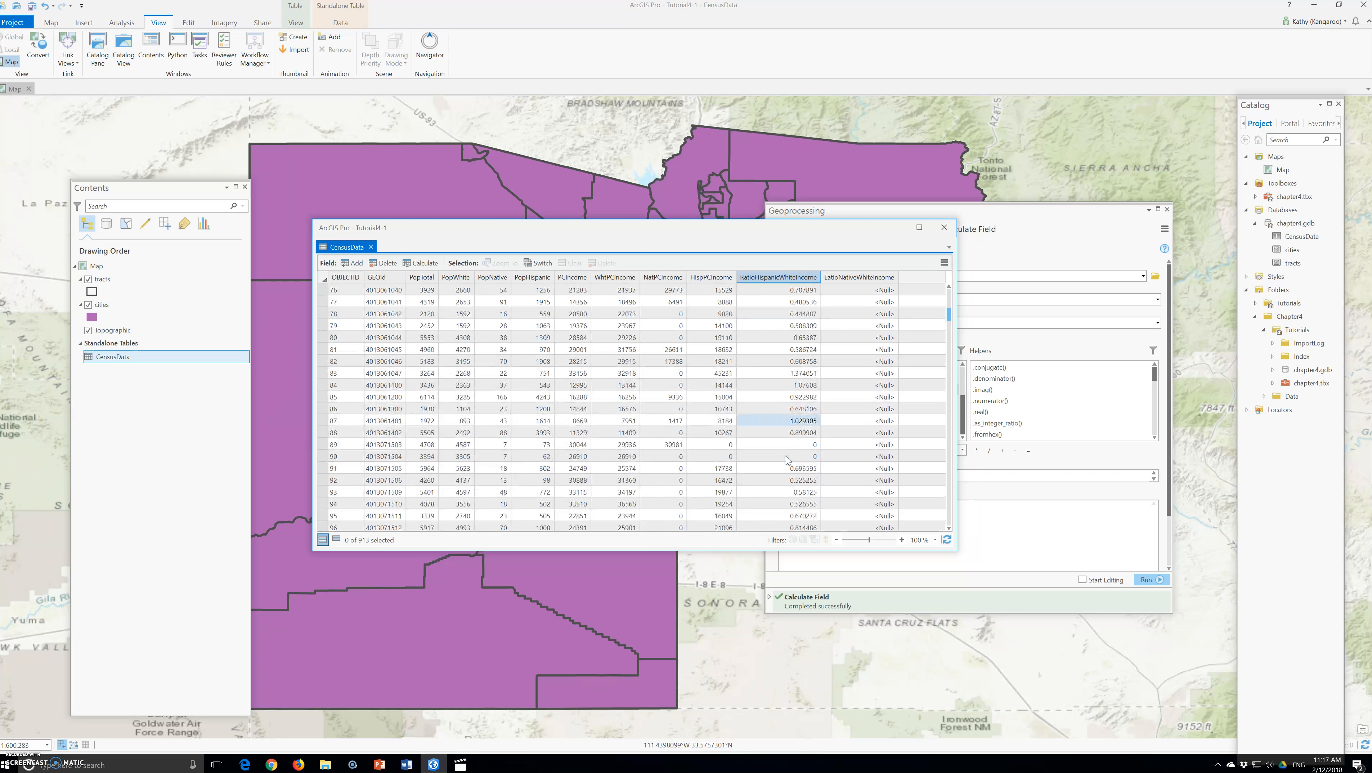
{"action": "scroll", "coordinate": [780, 465], "scroll_direction": "up", "scroll_amount": 19}
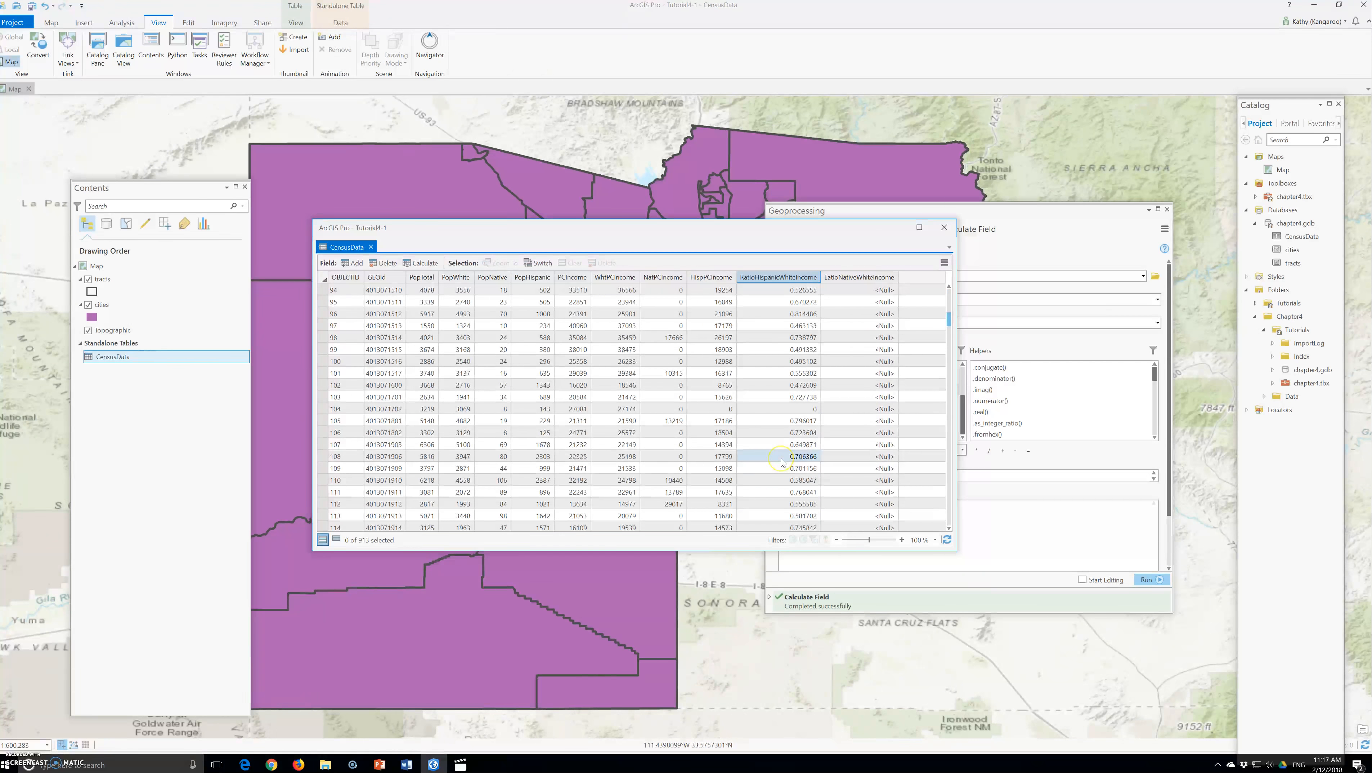
{"action": "scroll", "coordinate": [780, 458], "scroll_direction": "up", "scroll_amount": 19}
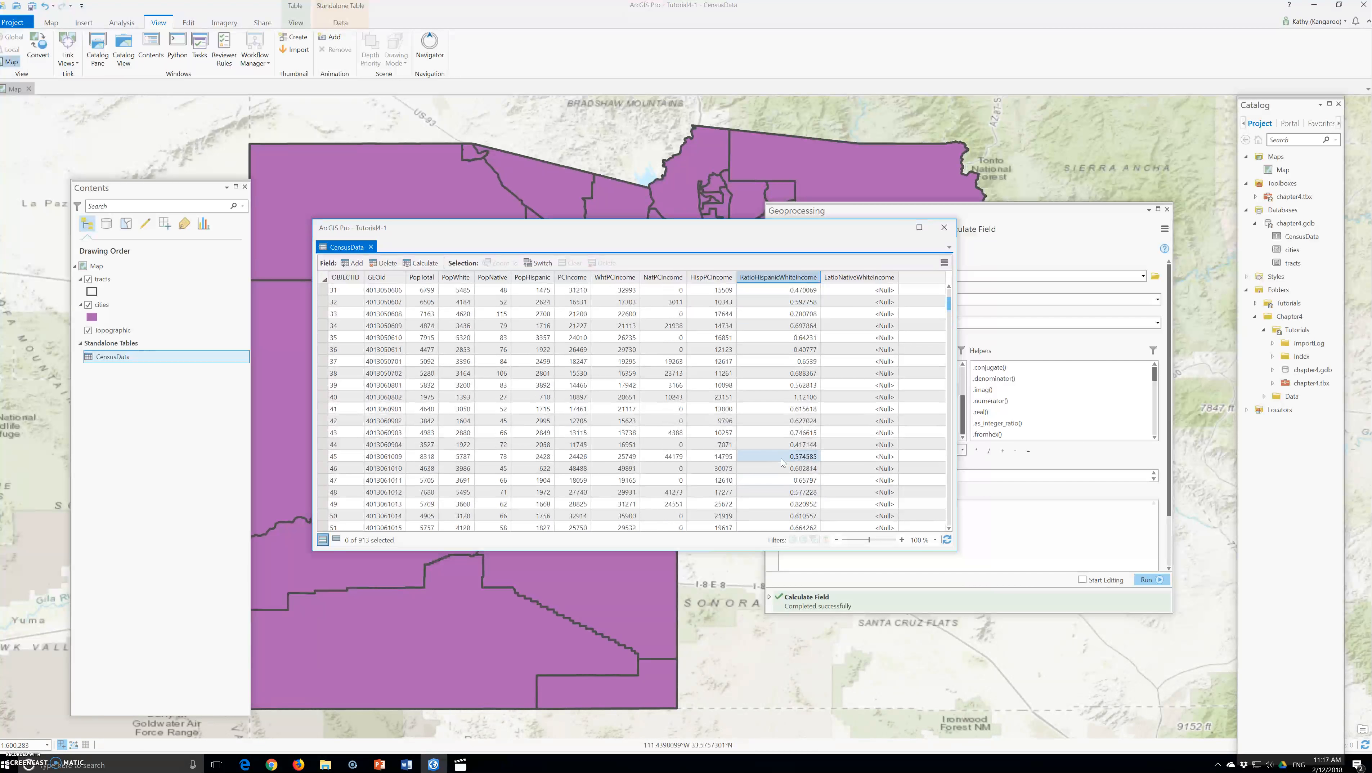
{"action": "scroll", "coordinate": [781, 460], "scroll_direction": "up", "scroll_amount": 1}
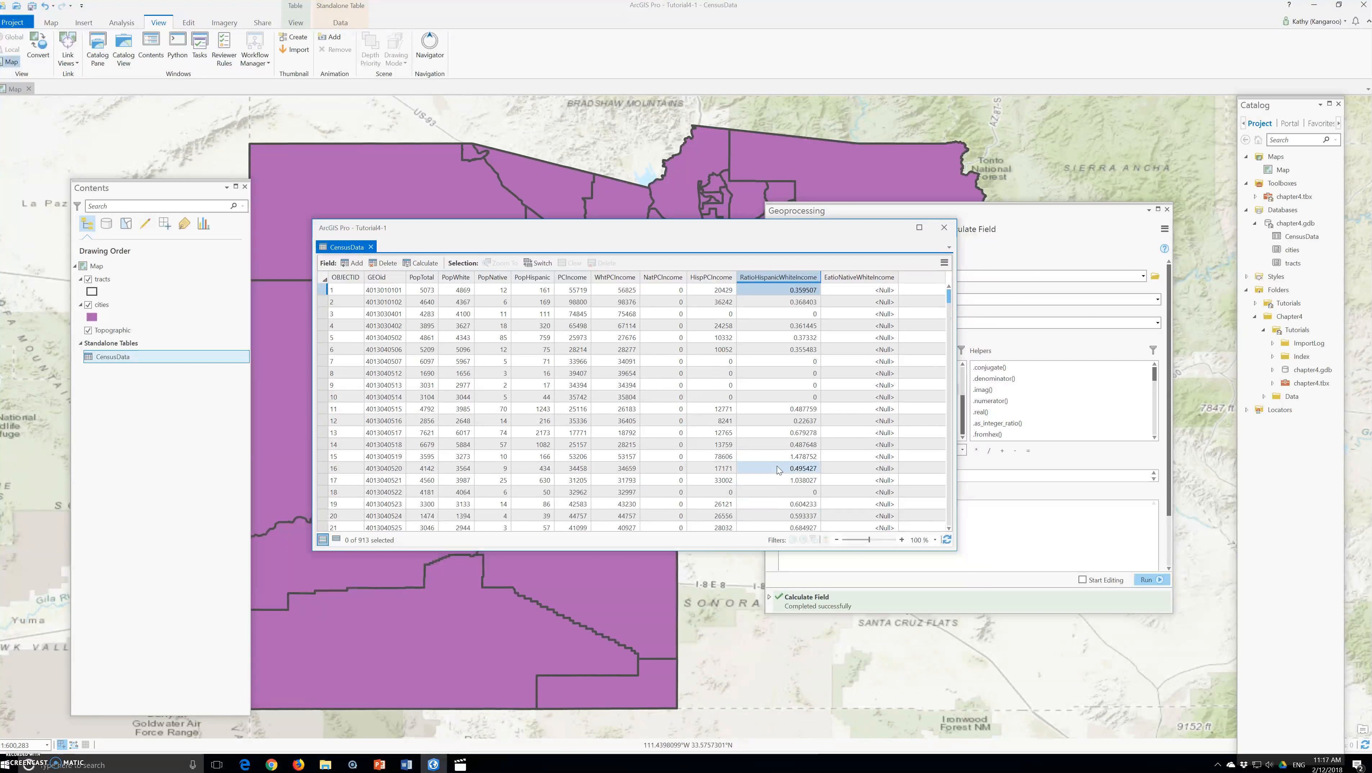
{"action": "left_click", "coordinate": [794, 460]}
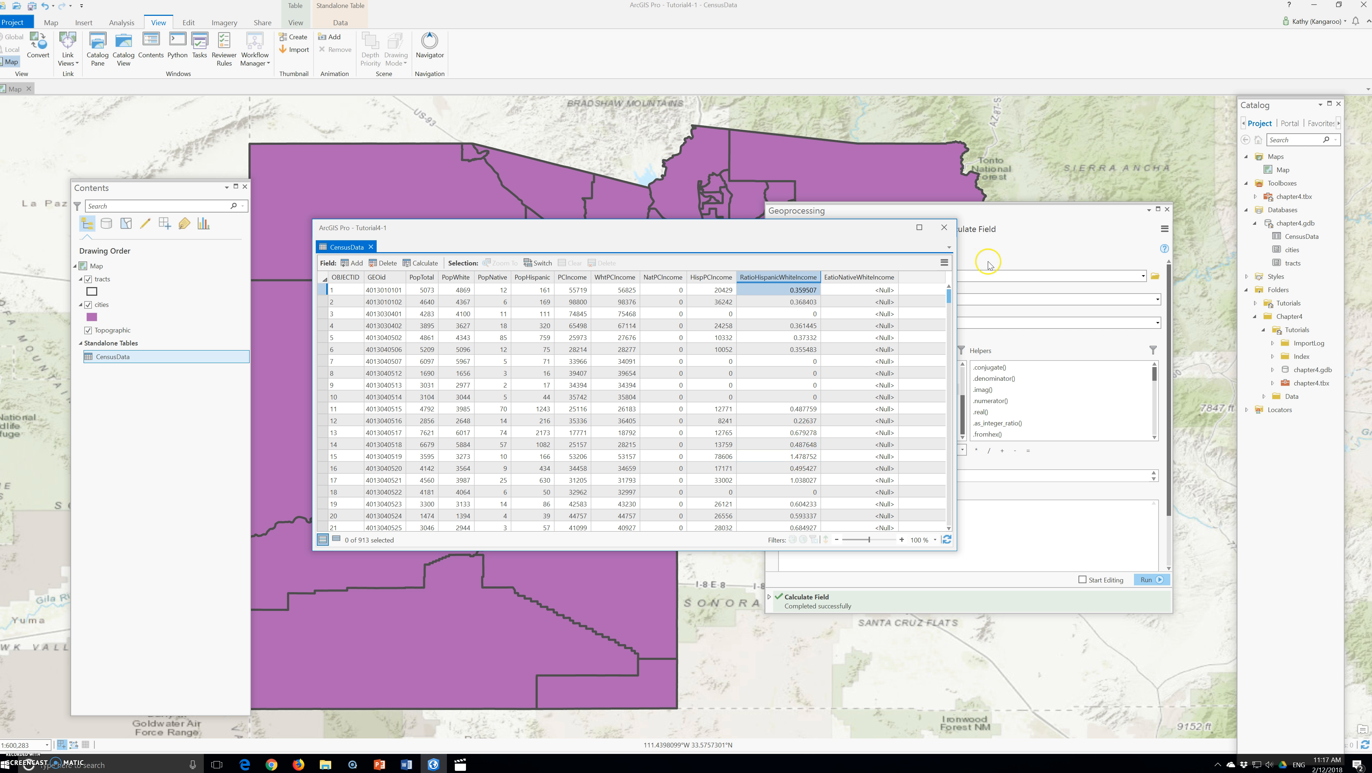
Calculate RatioNativeWhiteIncome as !NatPCIncome! / !WhtPCIncome! with Python 3 and run it
{"action": "left_click", "coordinate": [864, 281]}
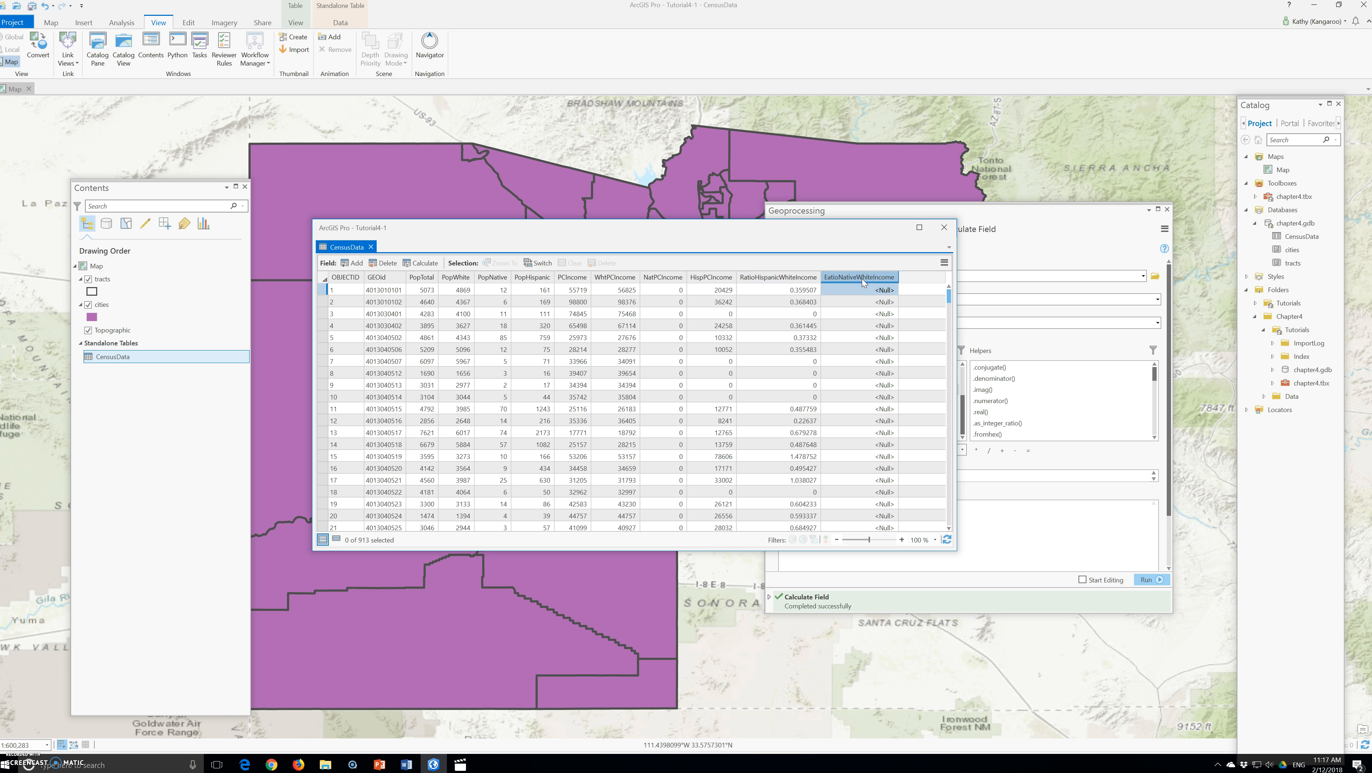
{"action": "left_click", "coordinate": [855, 279]}
{"action": "right_click", "coordinate": [855, 279]}
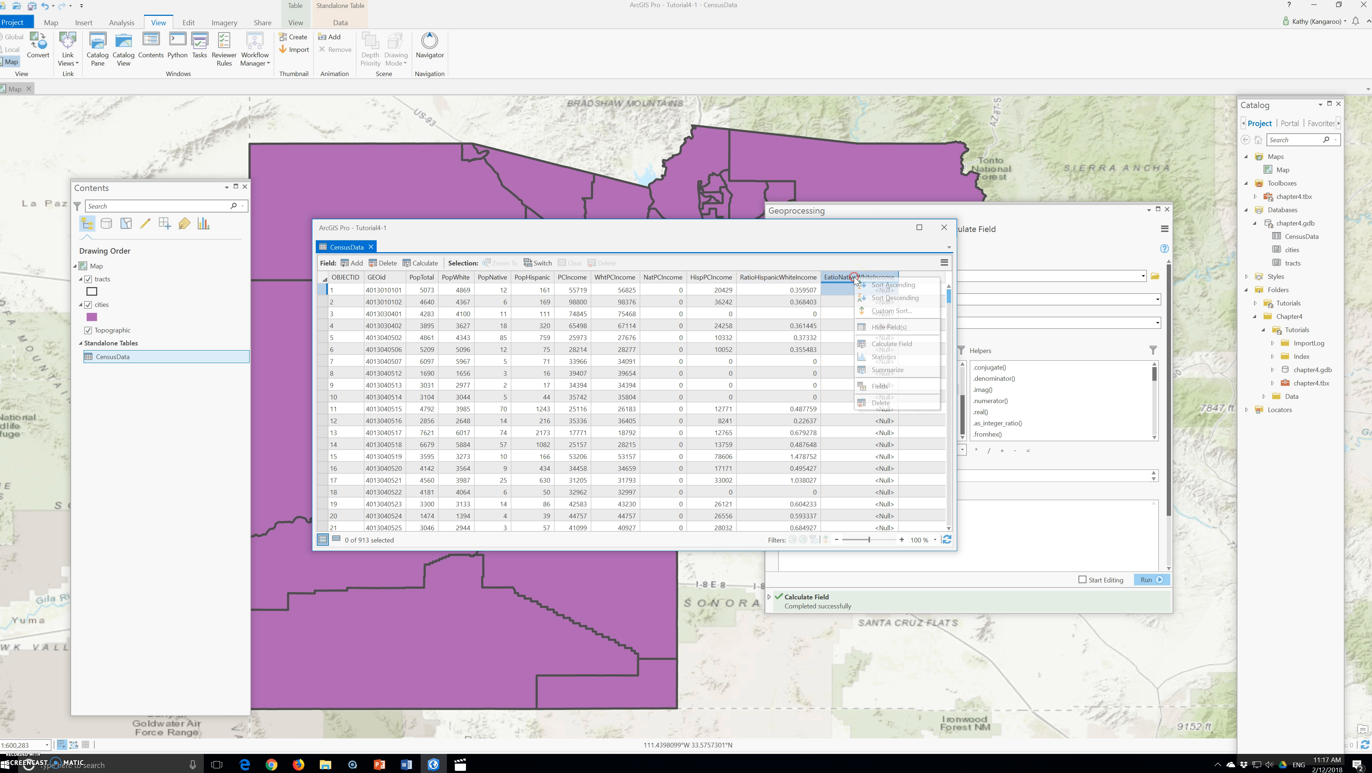
{"action": "left_click", "coordinate": [893, 344]}
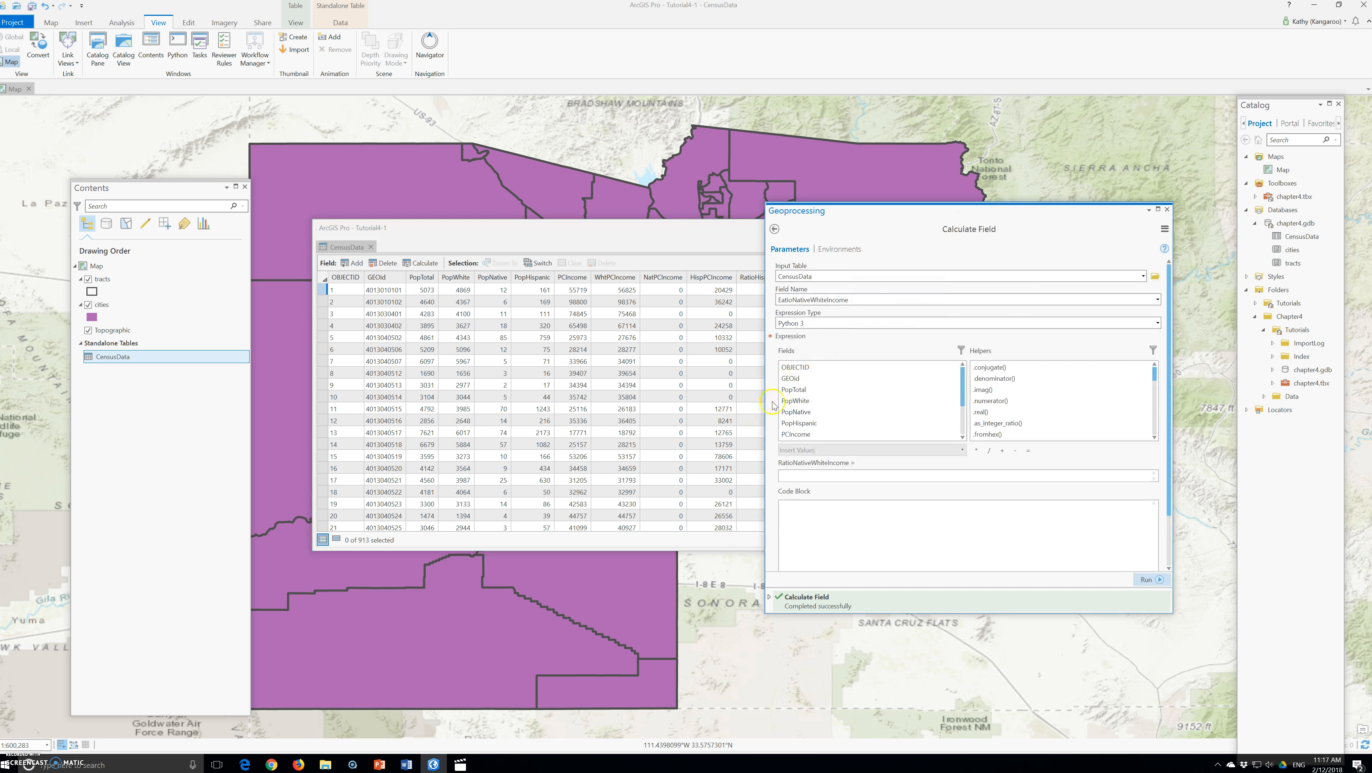
{"action": "scroll", "coordinate": [812, 412], "scroll_direction": "down", "scroll_amount": 2}
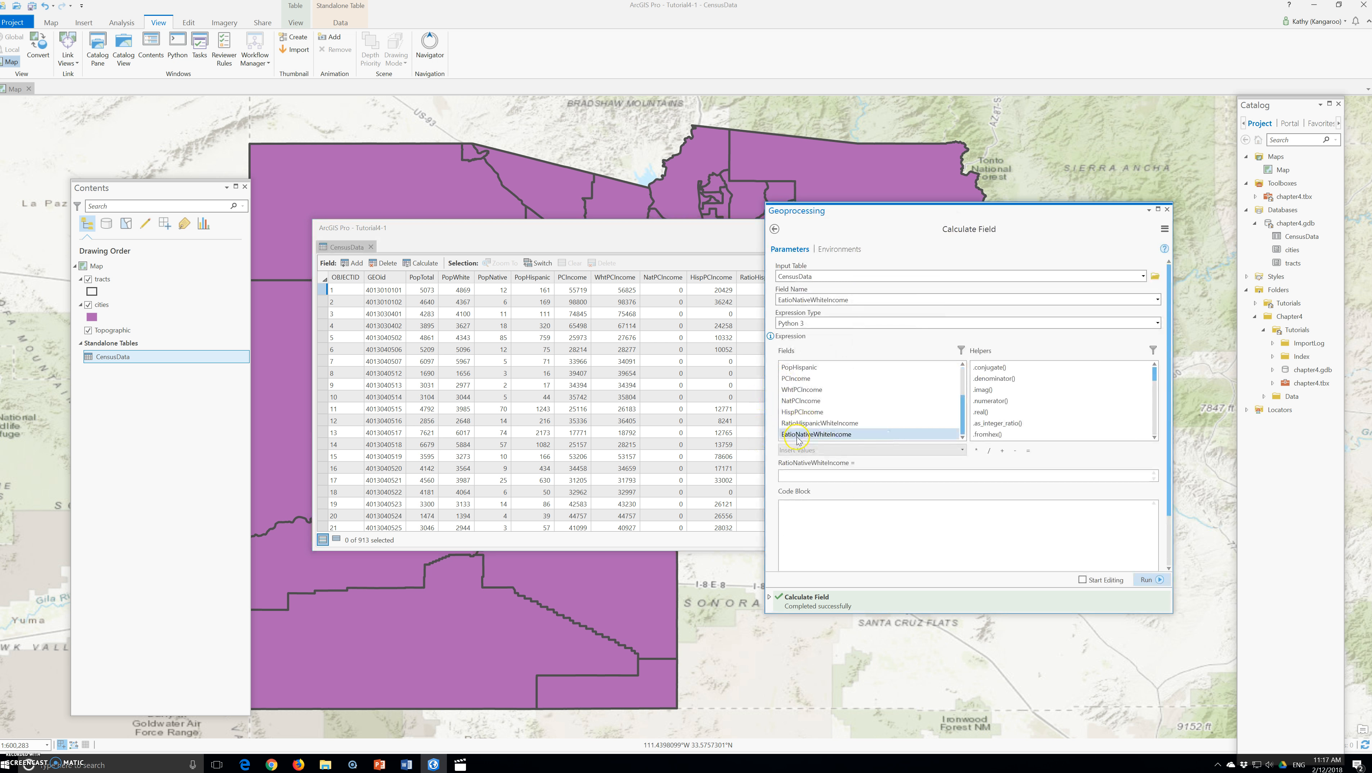
{"action": "double_click", "coordinate": [797, 435]}
{"action": "left_click", "coordinate": [916, 478]}
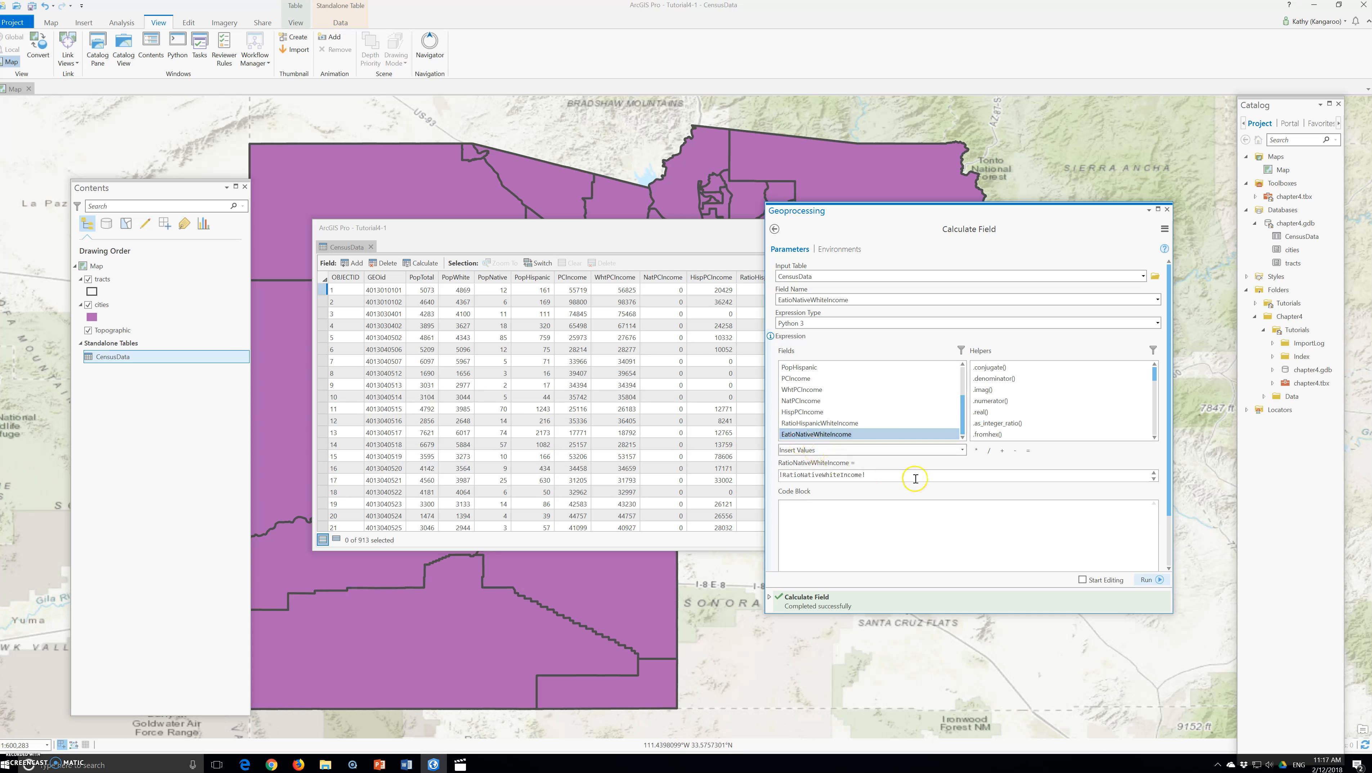
{"action": "left_click_drag", "start_coordinate": [891, 475], "coordinate": [761, 478]}
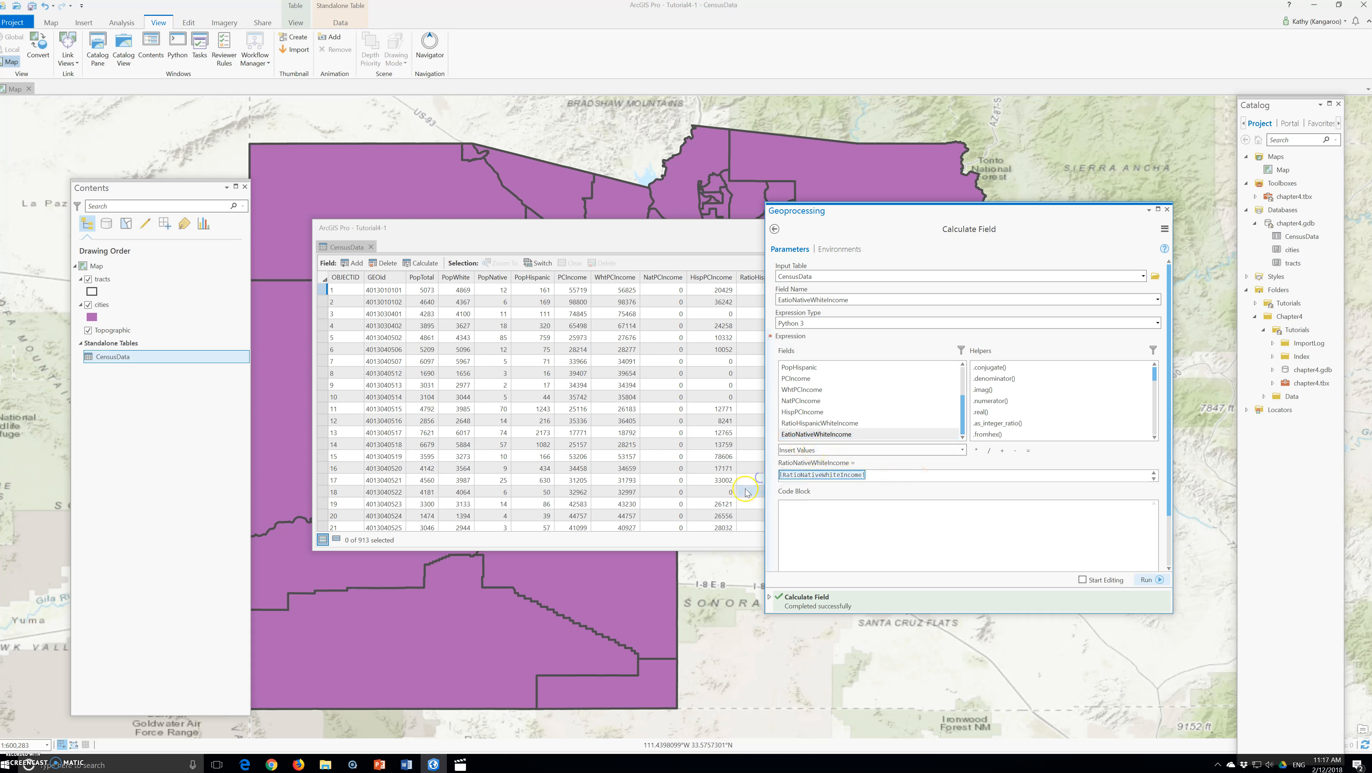
{"action": "key", "text": "BackSpace"}
{"action": "left_click_drag", "start_coordinate": [798, 400], "coordinate": [803, 416]}
{"action": "double_click", "coordinate": [792, 403]}
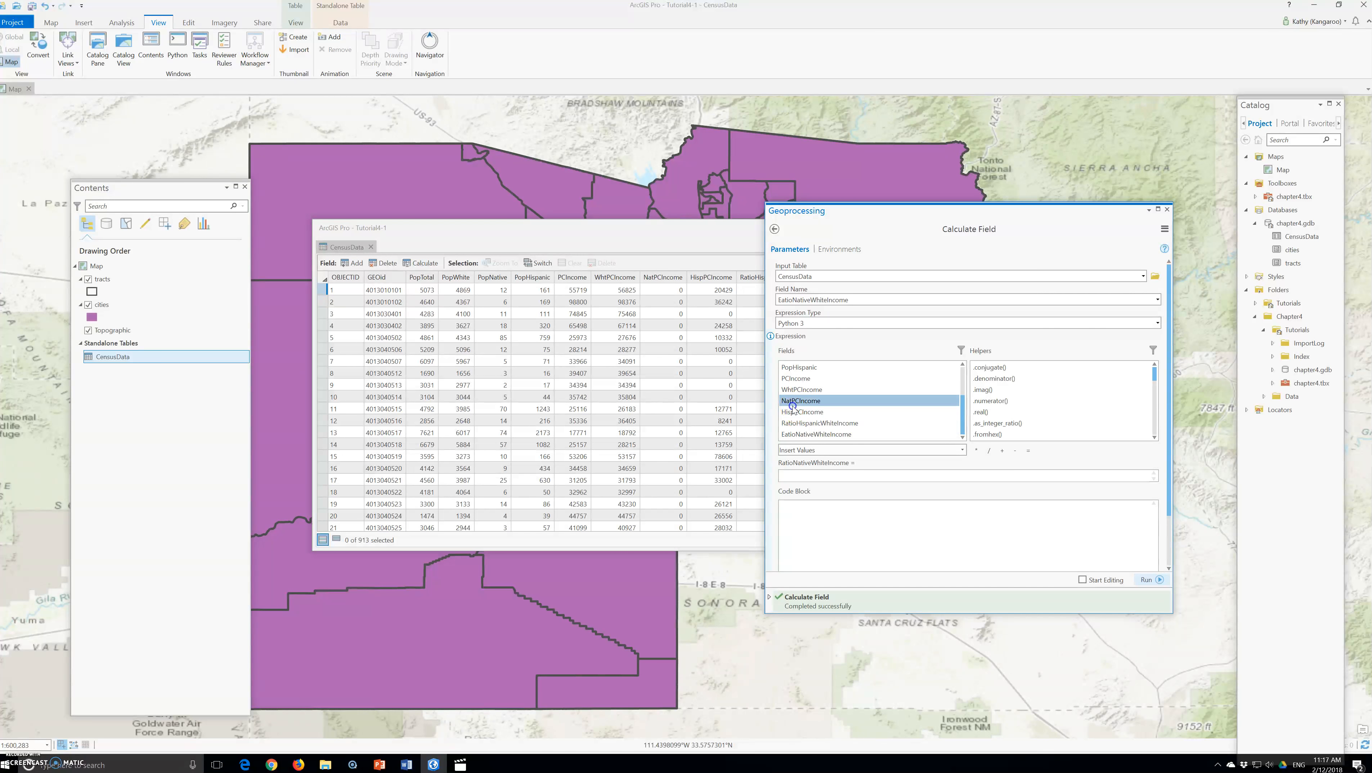
{"action": "left_click", "coordinate": [989, 450]}
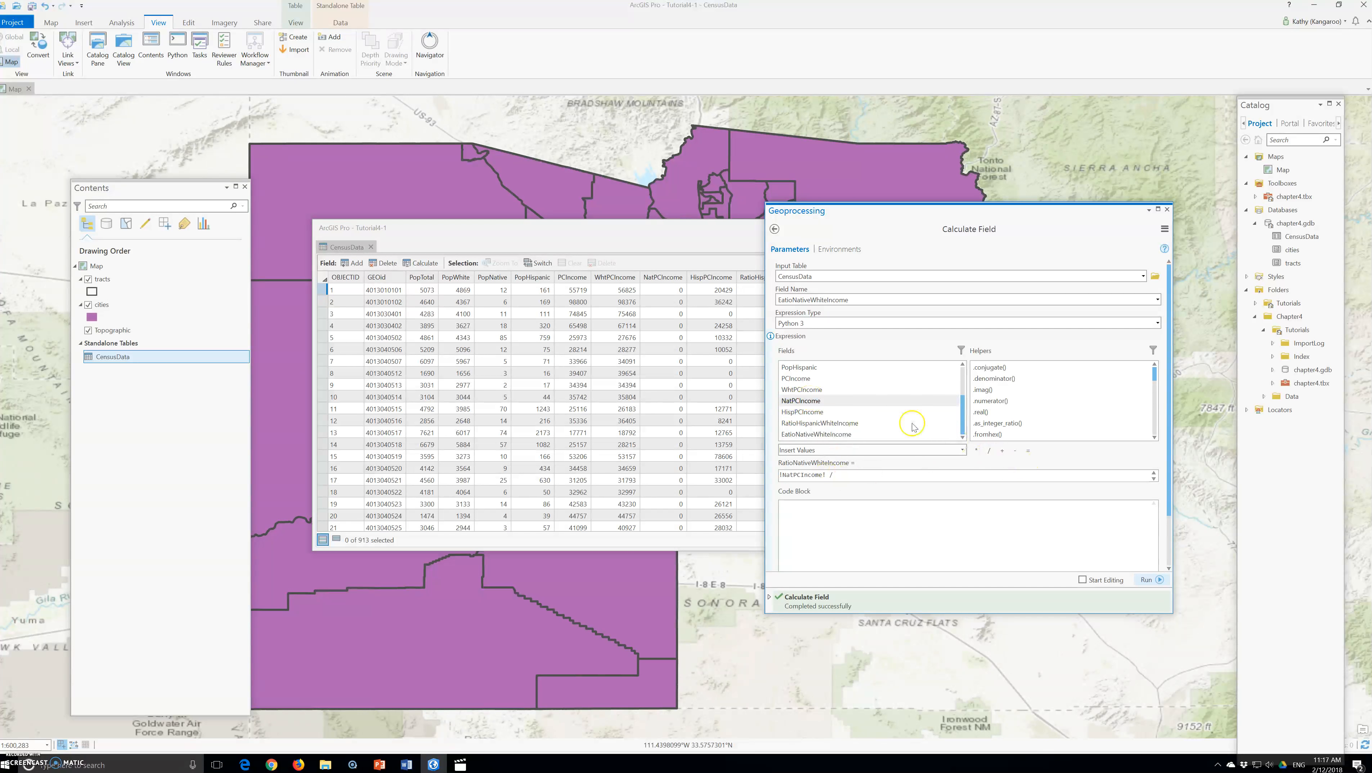
{"action": "double_click", "coordinate": [805, 389]}
{"action": "left_click", "coordinate": [1147, 579]}
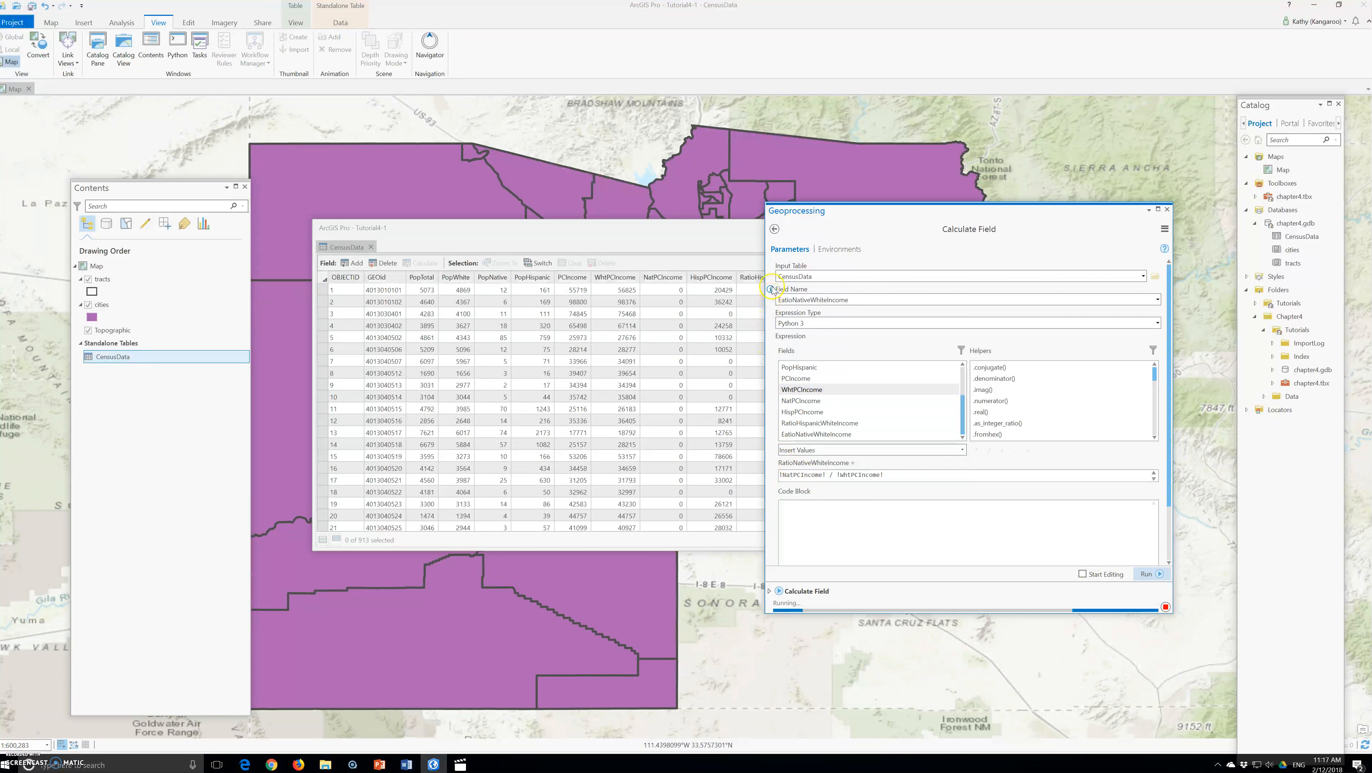
Scroll through the calculated RatioNativeWhiteIncome values, then close the CensusData table
{"action": "scroll", "coordinate": [877, 407], "scroll_direction": "down", "scroll_amount": 4}
{"action": "scroll", "coordinate": [877, 410], "scroll_direction": "down", "scroll_amount": 20}
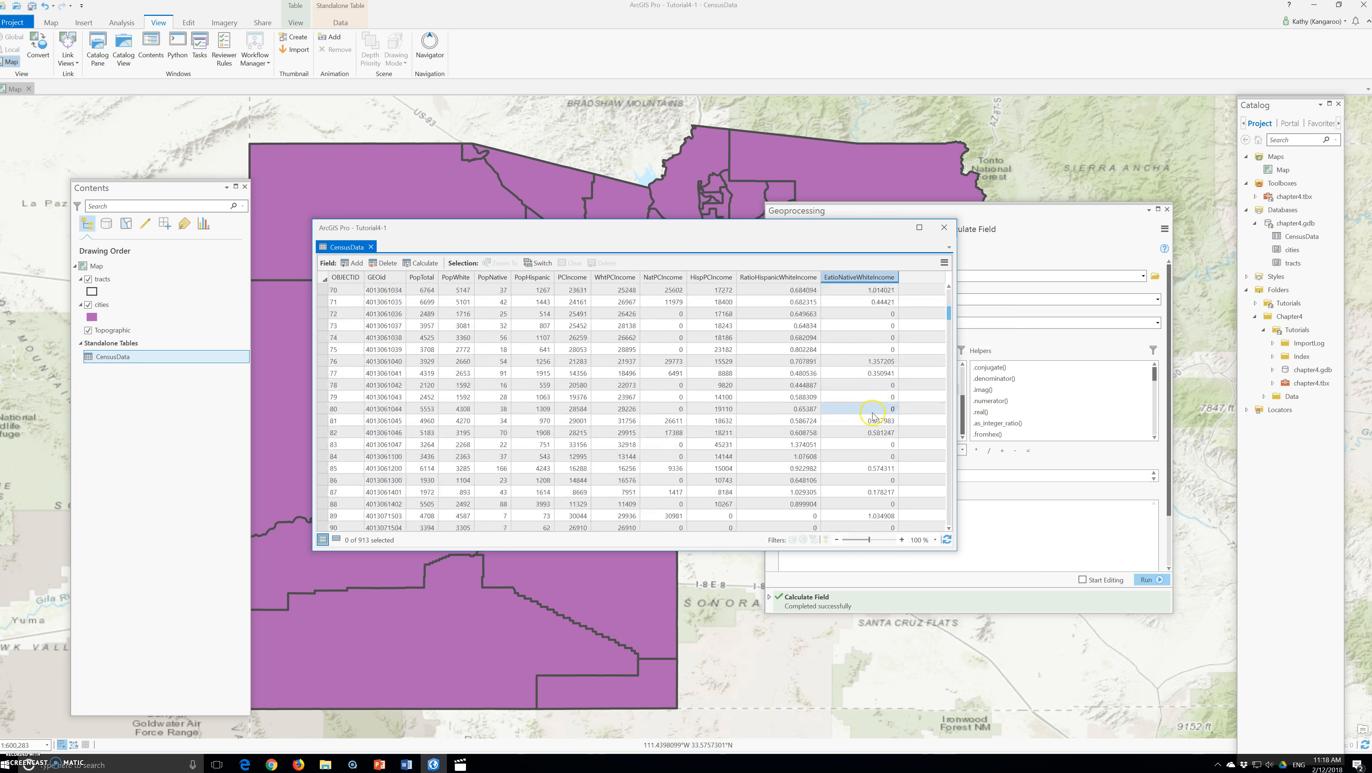
{"action": "scroll", "coordinate": [874, 415], "scroll_direction": "down", "scroll_amount": 20}
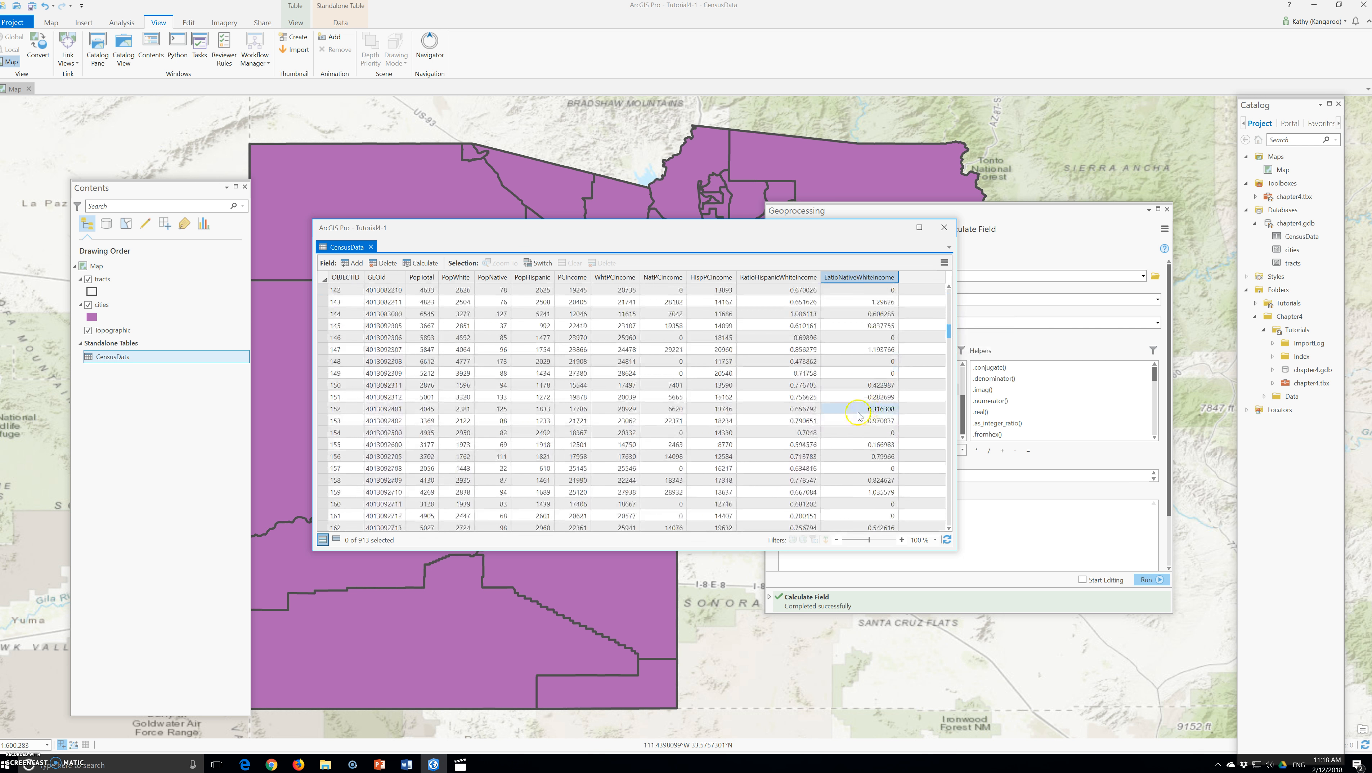
{"action": "scroll", "coordinate": [853, 416], "scroll_direction": "down", "scroll_amount": 20}
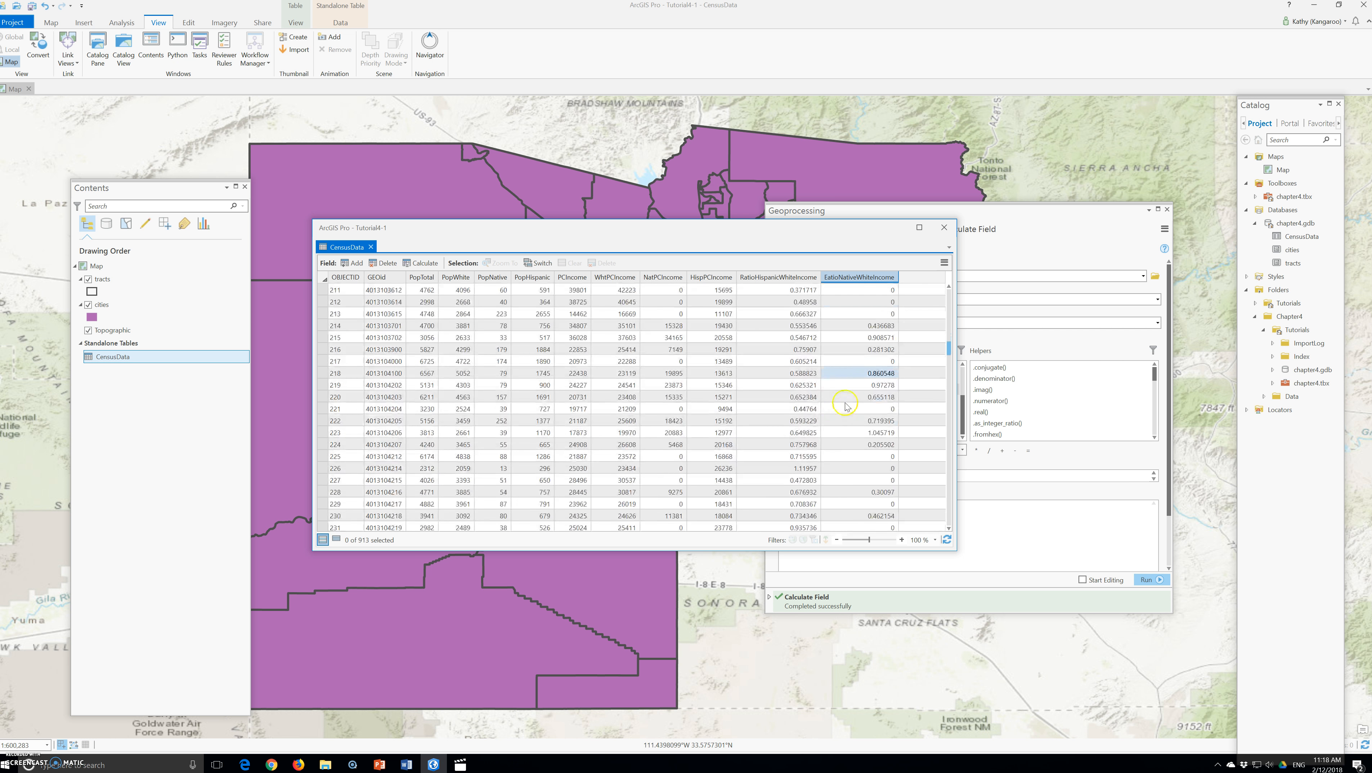
{"action": "scroll", "coordinate": [847, 405], "scroll_direction": "down", "scroll_amount": 19}
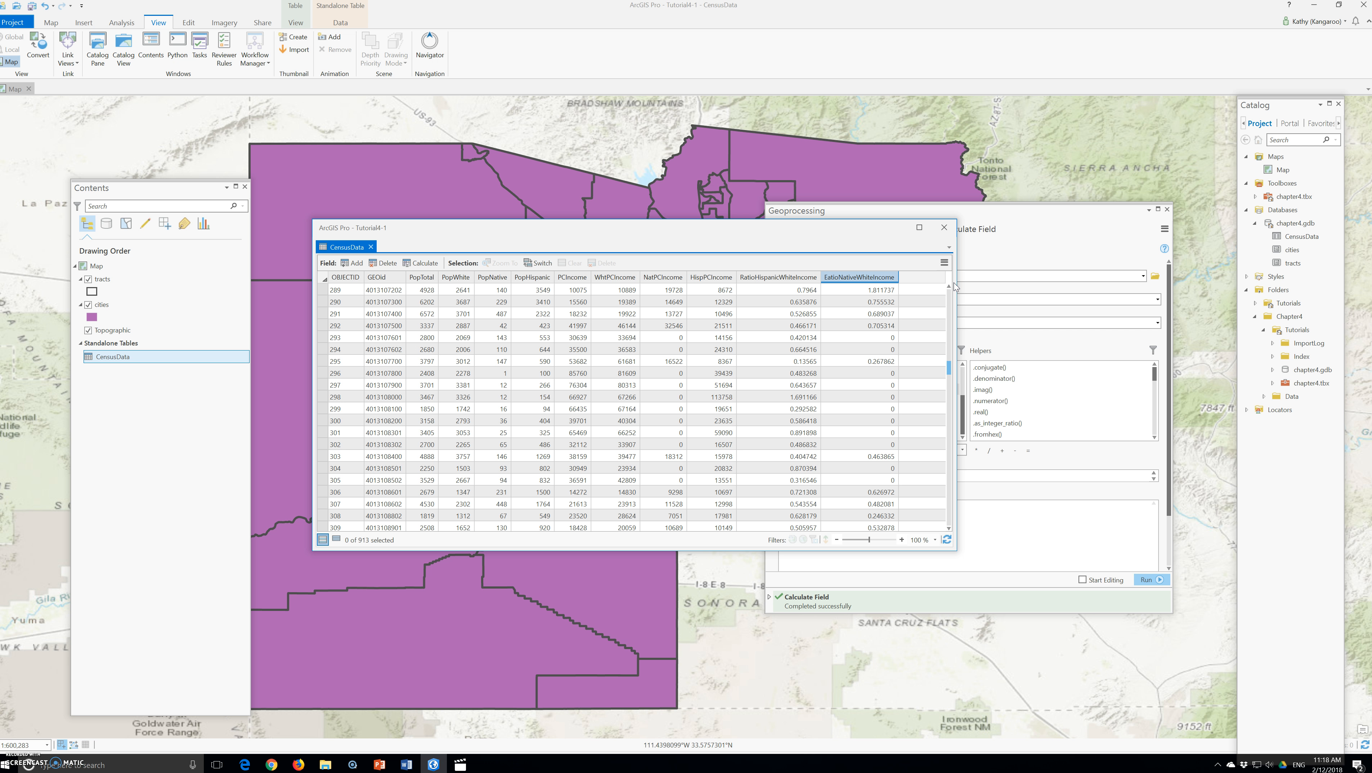
{"action": "left_click", "coordinate": [944, 228]}
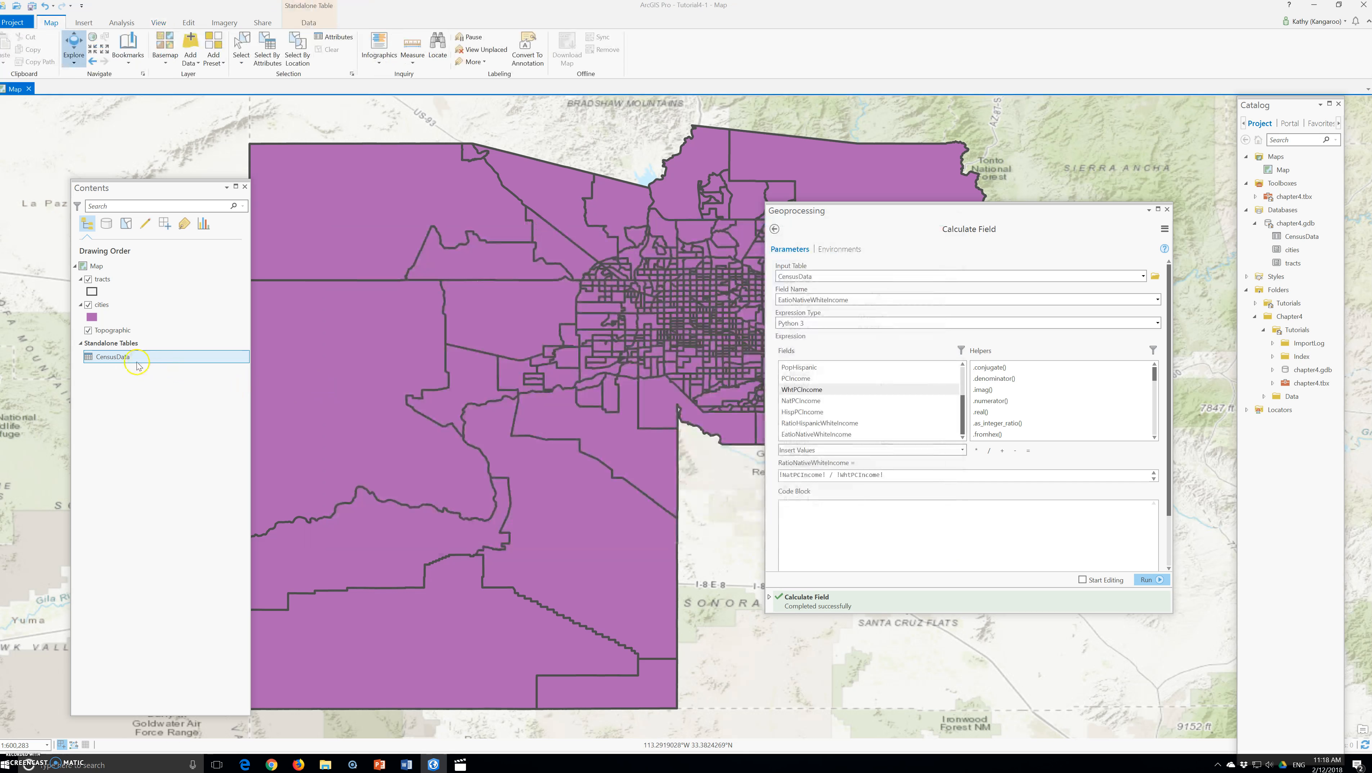
Select CensusData records where WhtPCIncome is Greater Than 0 using Select Layer By Attribute
{"action": "left_click", "coordinate": [117, 359]}
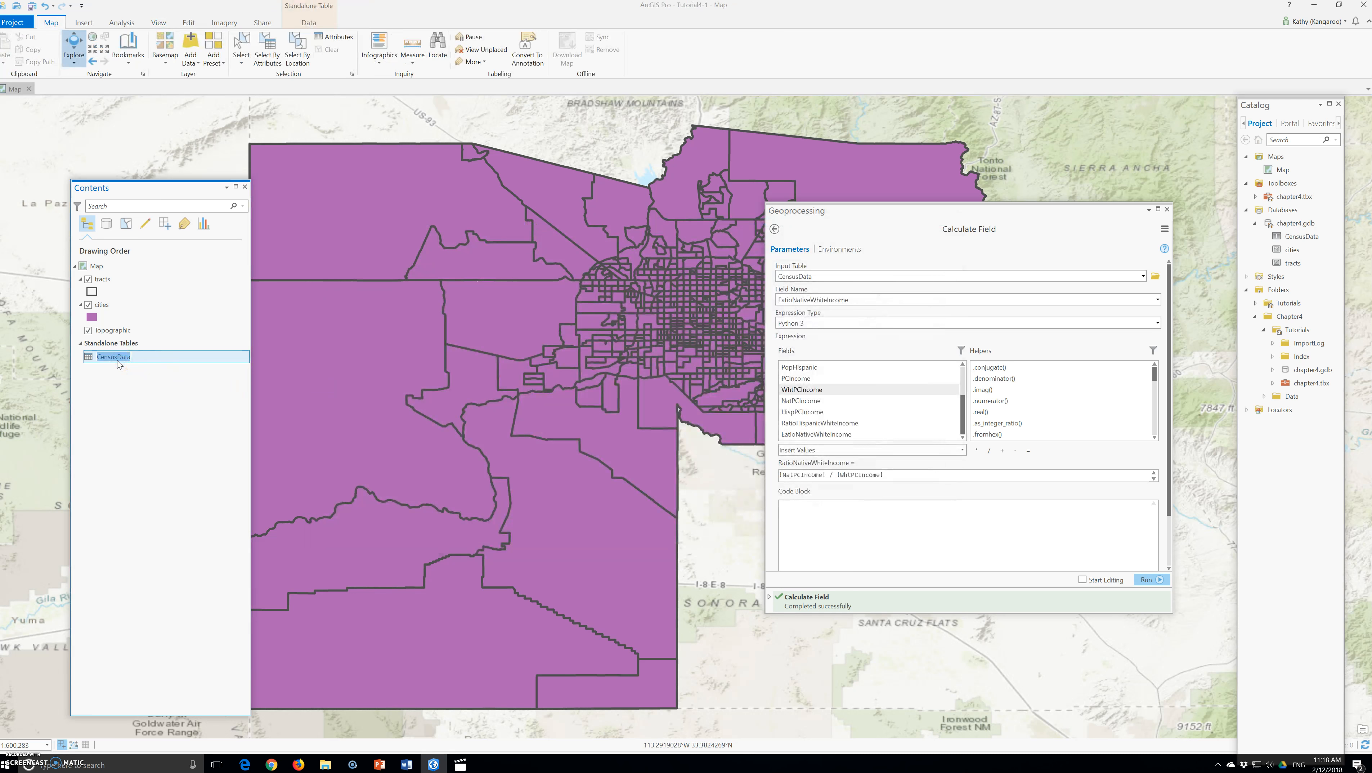
{"action": "left_click", "coordinate": [1168, 210]}
{"action": "left_click", "coordinate": [1169, 211]}
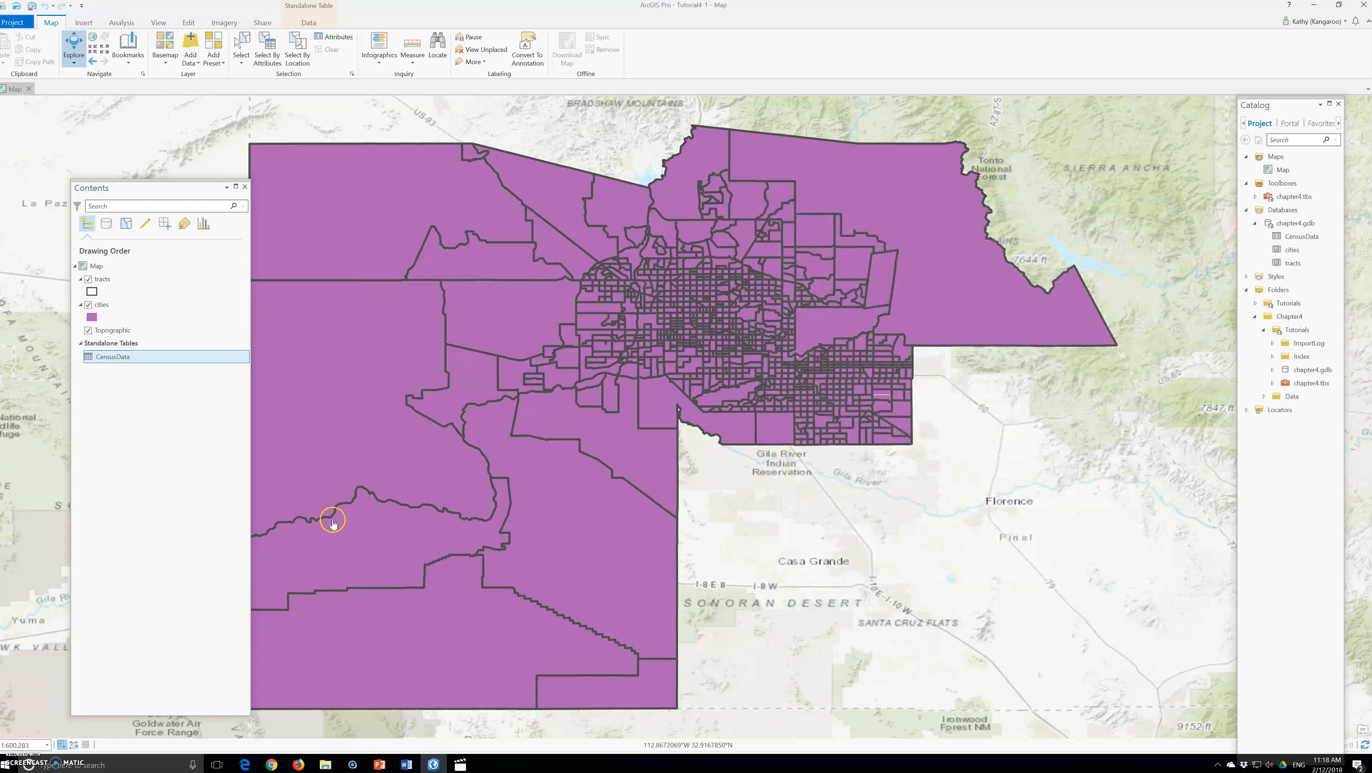
{"action": "right_click", "coordinate": [130, 360]}
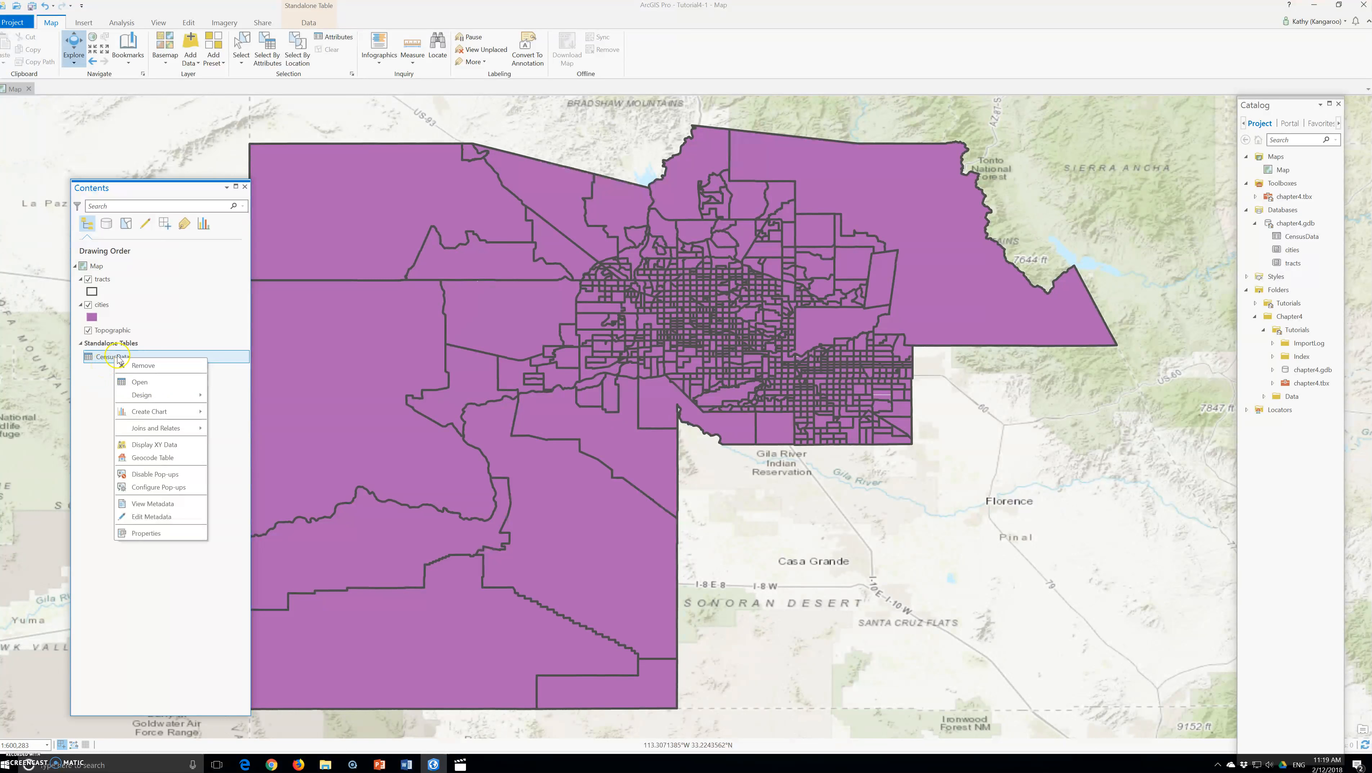
{"action": "left_click", "coordinate": [266, 49]}
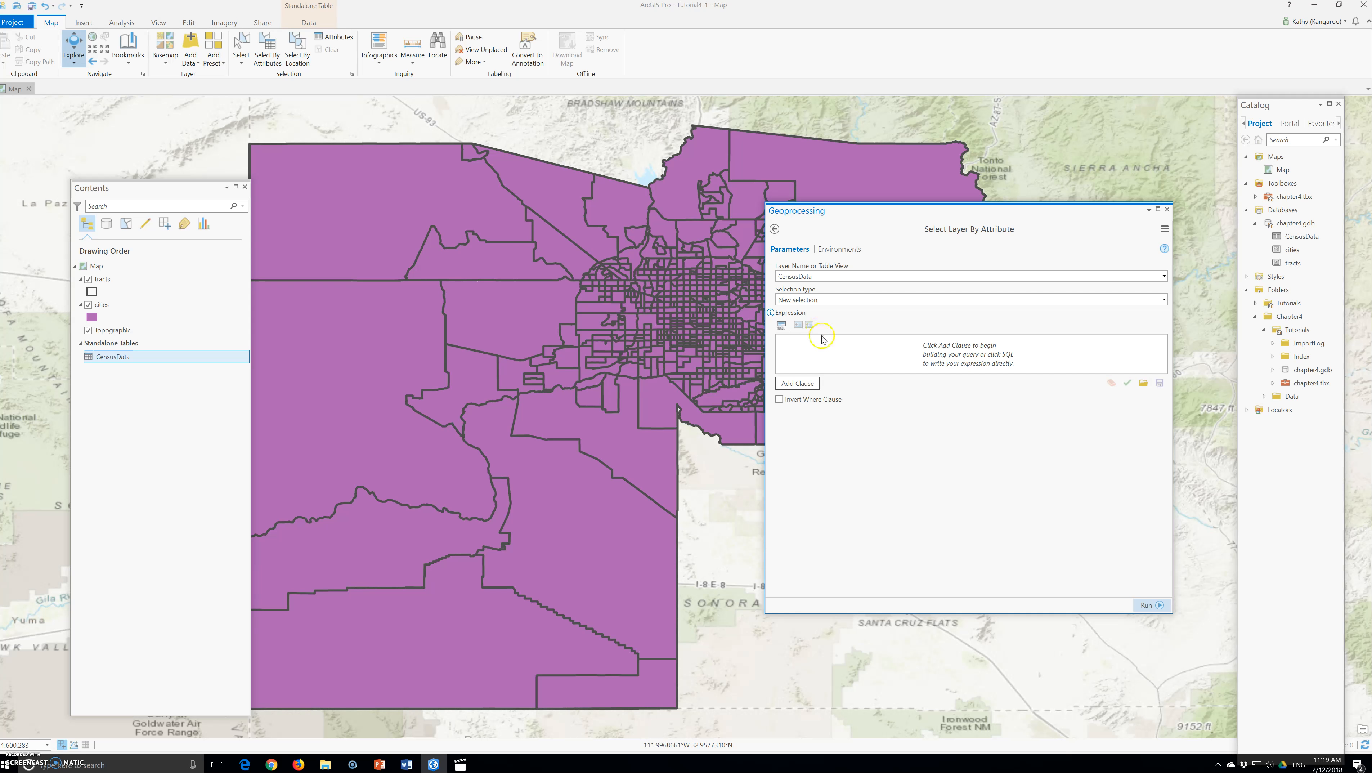
{"action": "left_click", "coordinate": [800, 384]}
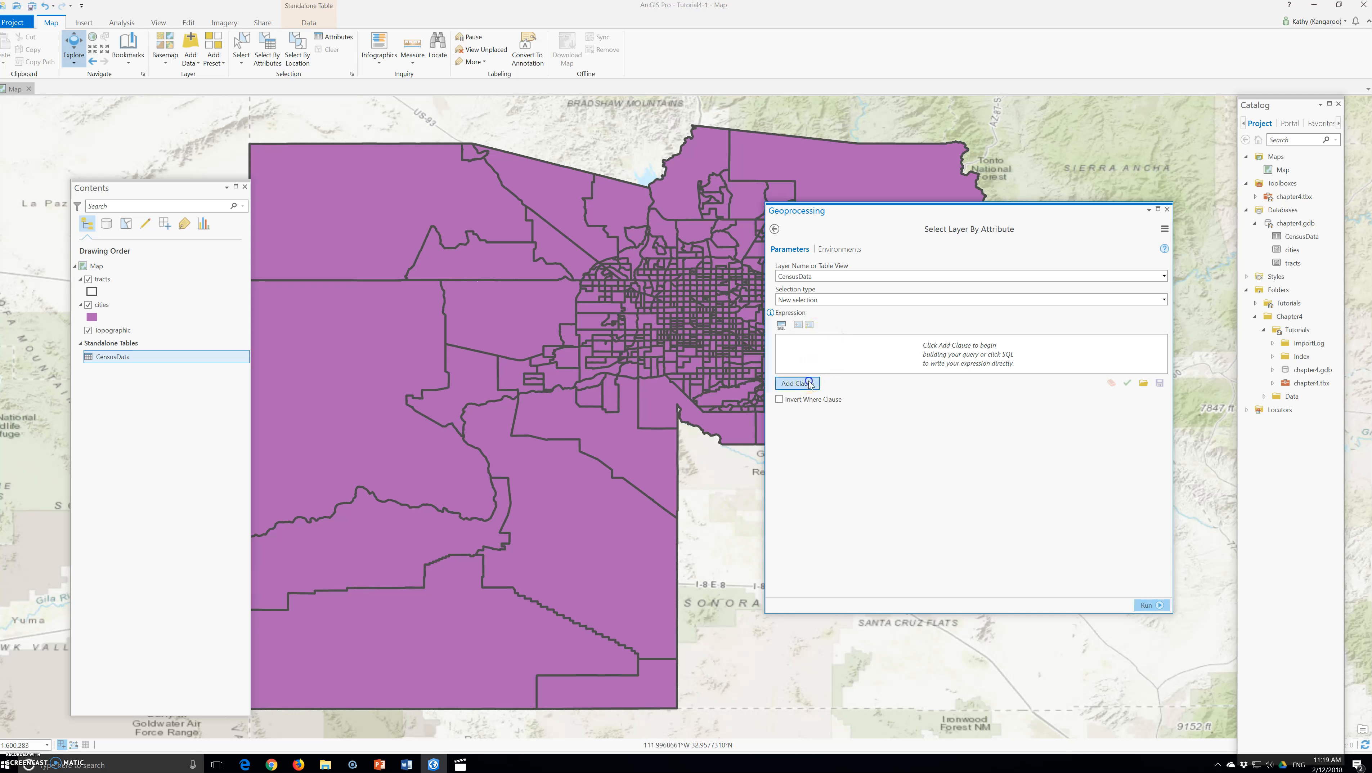
{"action": "left_click", "coordinate": [810, 408]}
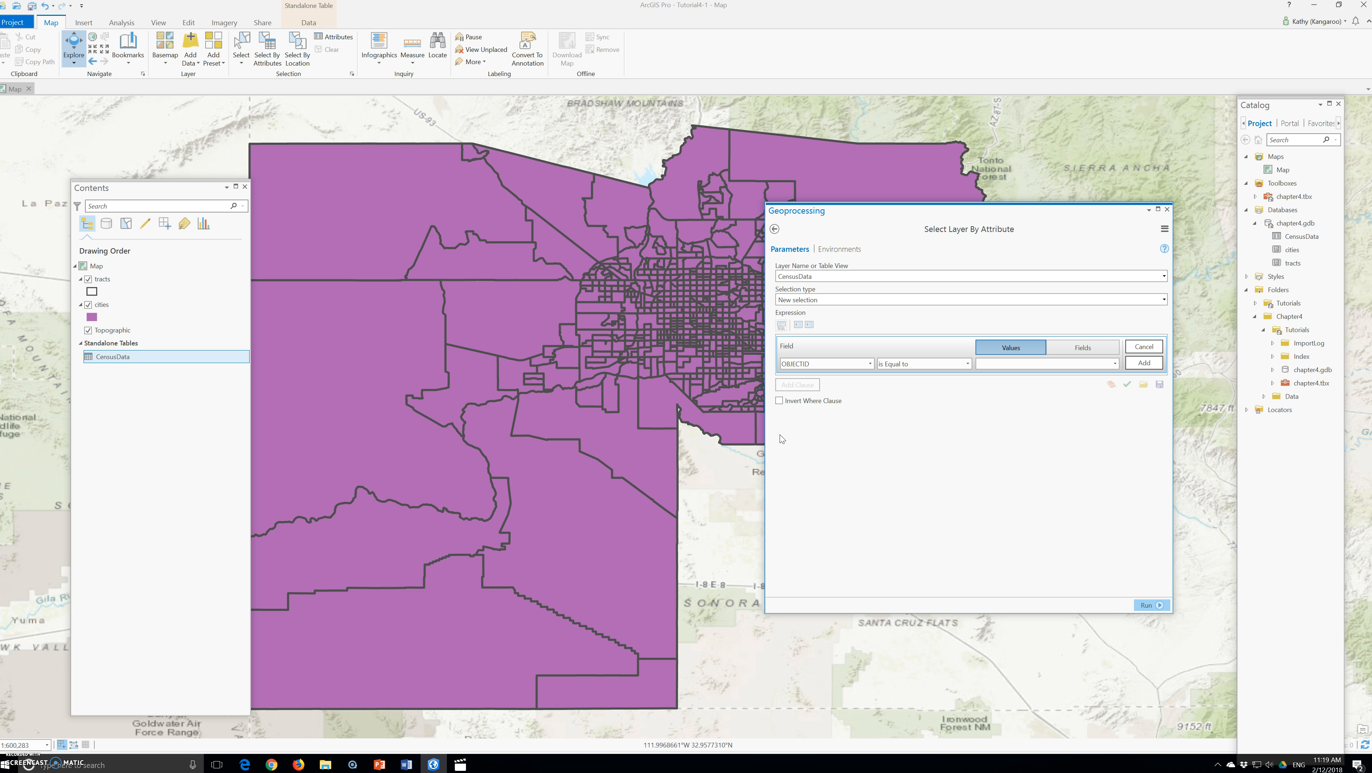
{"action": "left_click", "coordinate": [816, 364]}
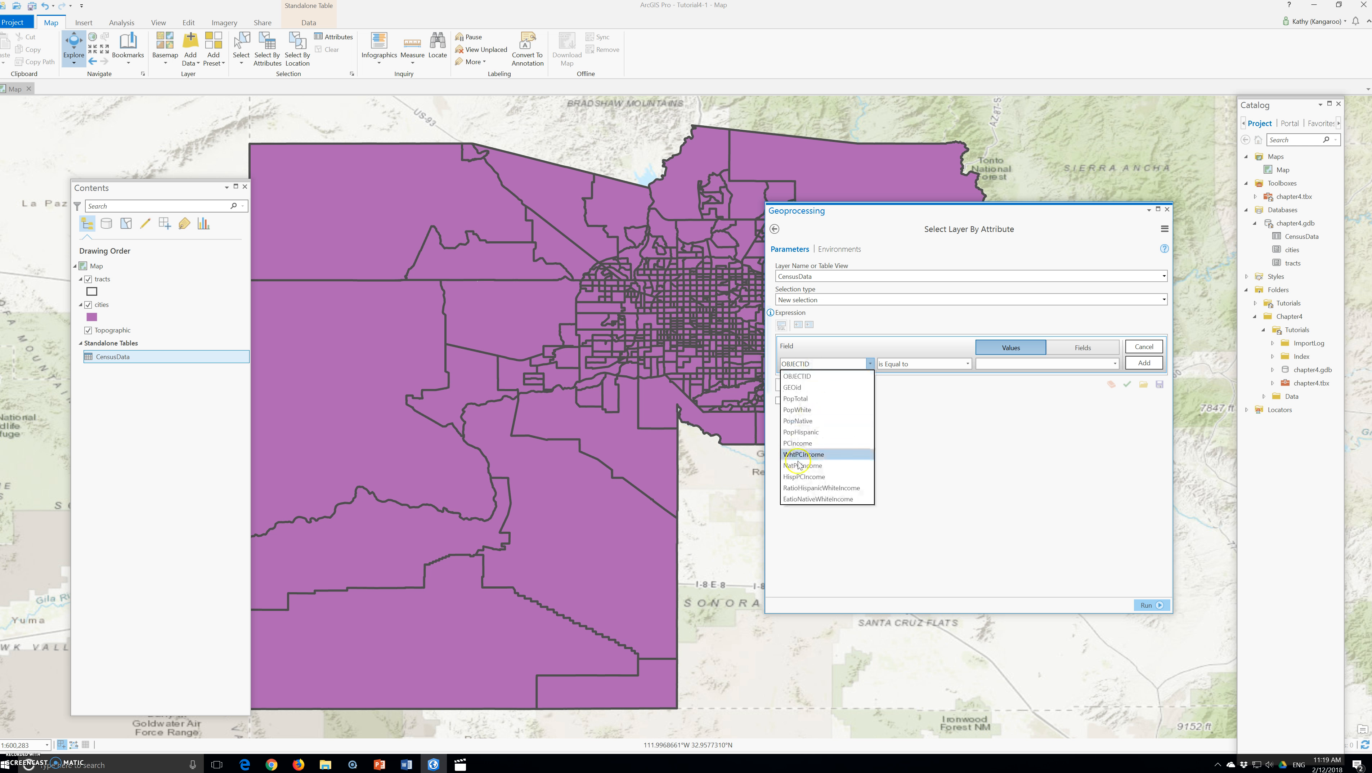
{"action": "left_click", "coordinate": [809, 454]}
{"action": "left_click", "coordinate": [918, 365]}
{"action": "left_click", "coordinate": [913, 397]}
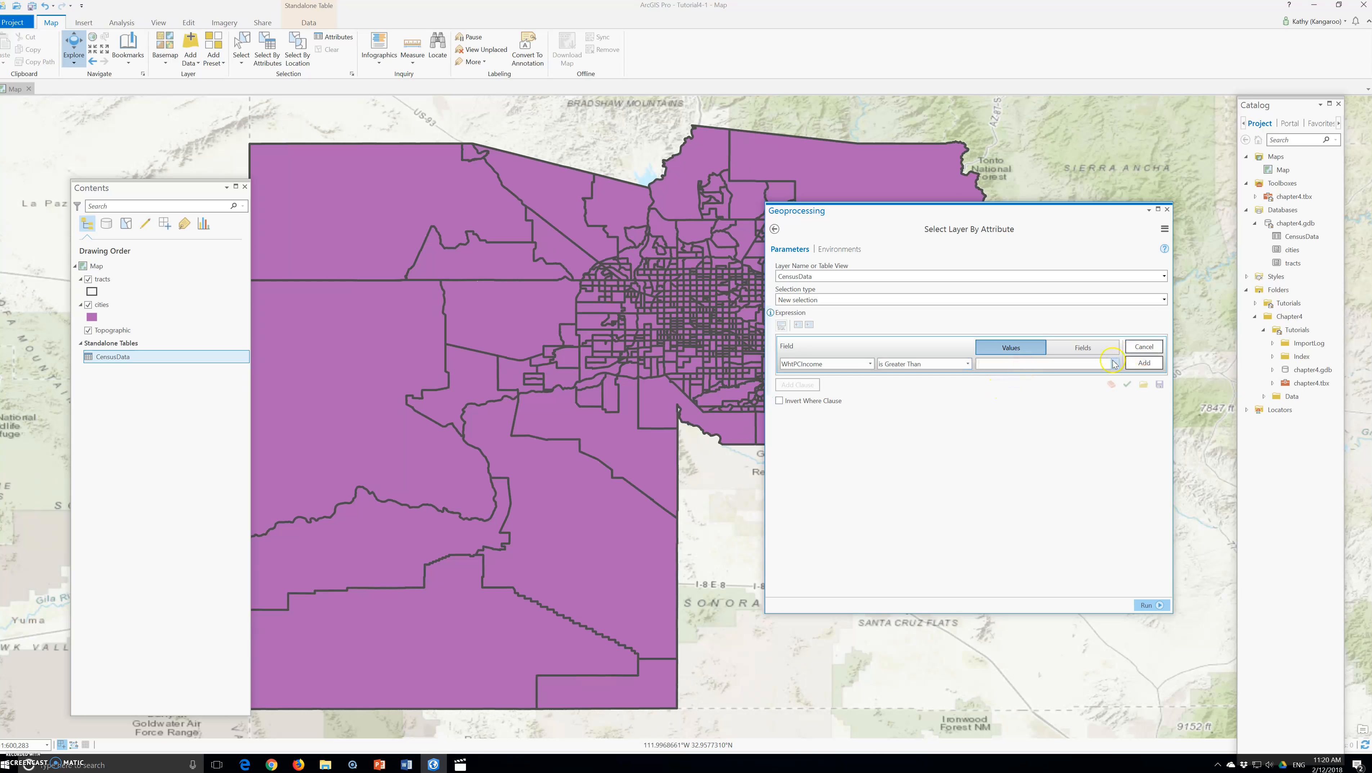
{"action": "left_click", "coordinate": [1028, 362]}
{"action": "left_click", "coordinate": [997, 381]}
{"action": "left_click", "coordinate": [1148, 605]}
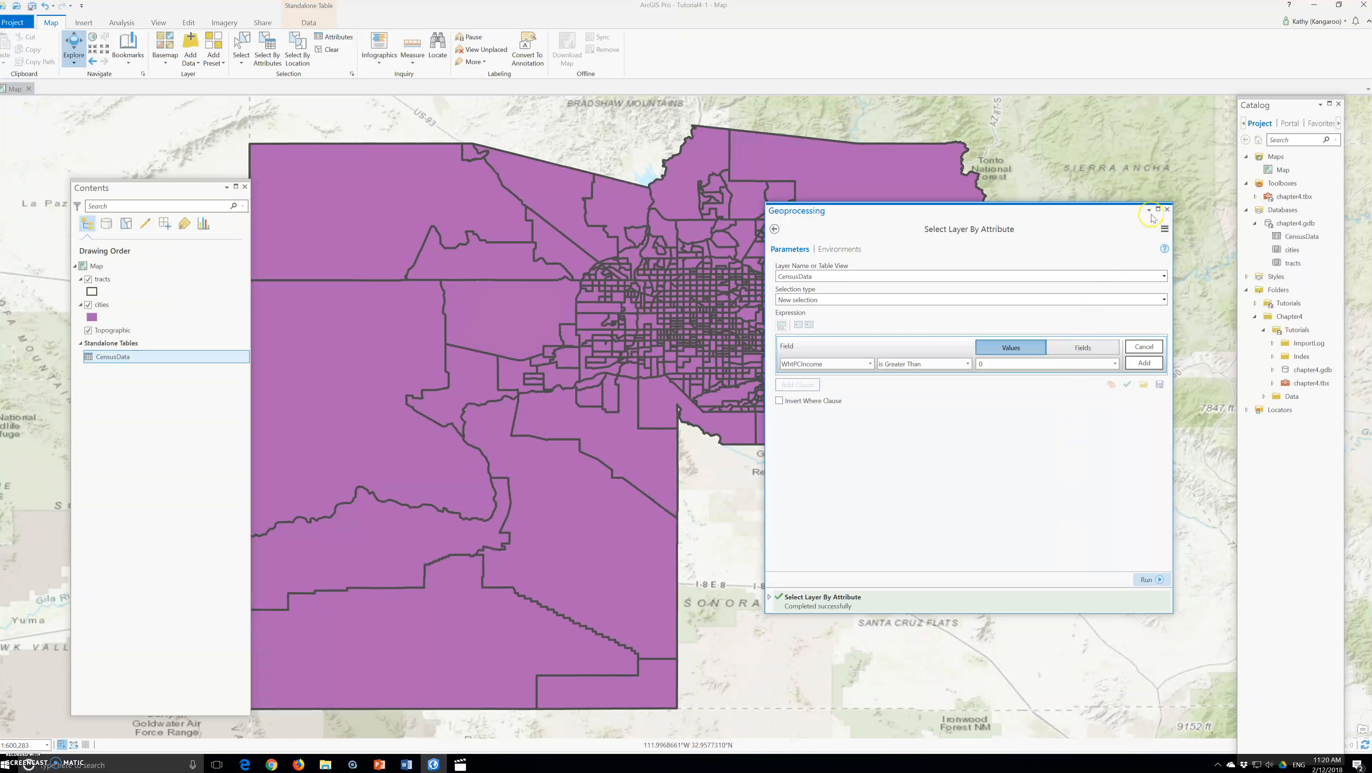
Open the CensusData table and review the selected records
{"action": "left_click", "coordinate": [1168, 209]}
{"action": "right_click", "coordinate": [107, 358]}
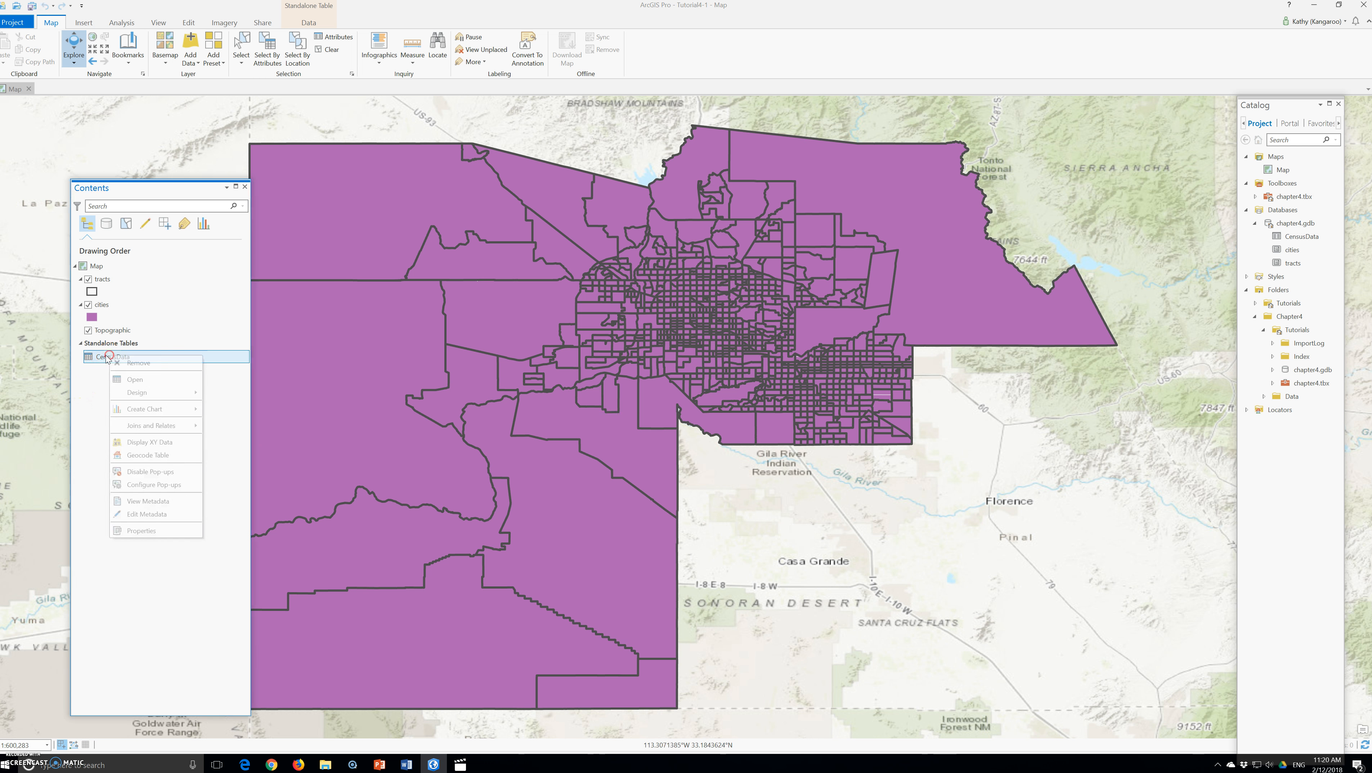
{"action": "left_click", "coordinate": [134, 379]}
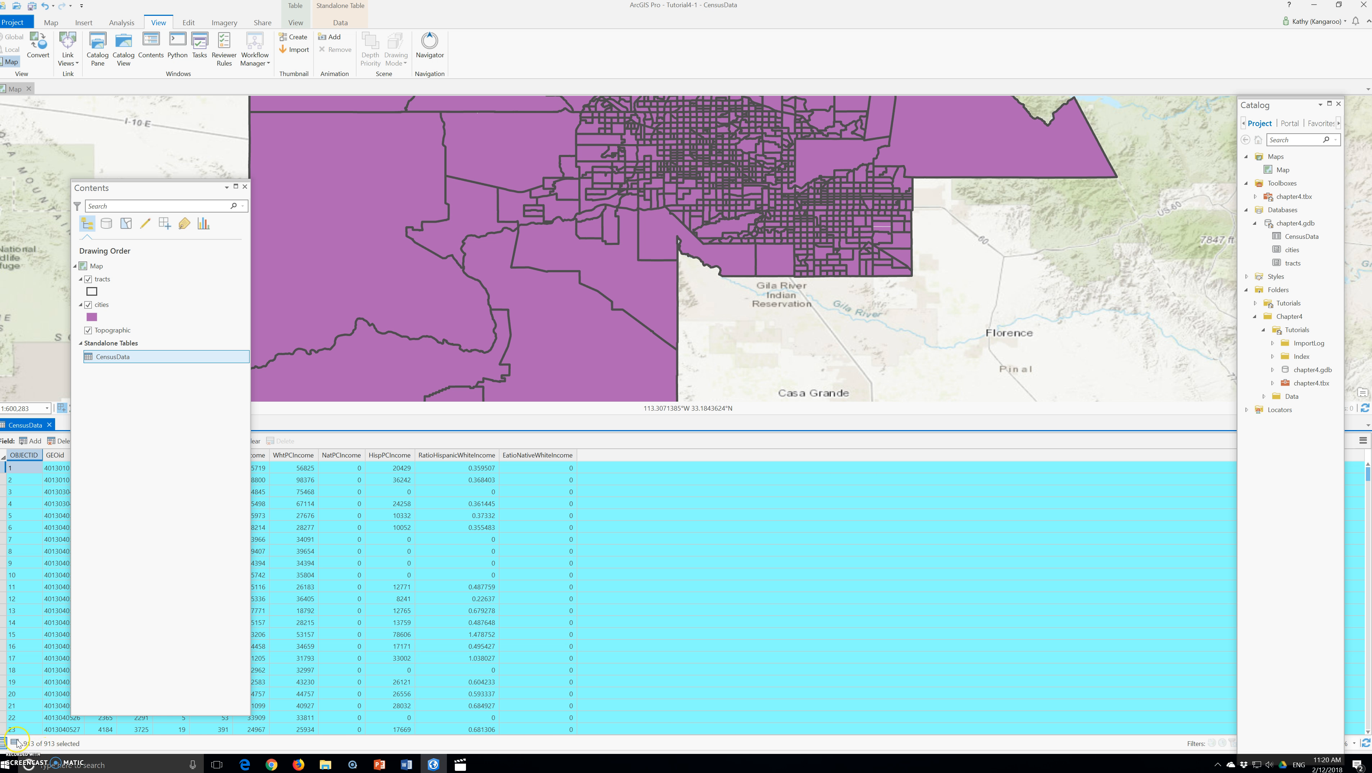
{"action": "left_click", "coordinate": [5, 741]}
{"action": "left_click", "coordinate": [5, 740]}
{"action": "left_click", "coordinate": [52, 24]}
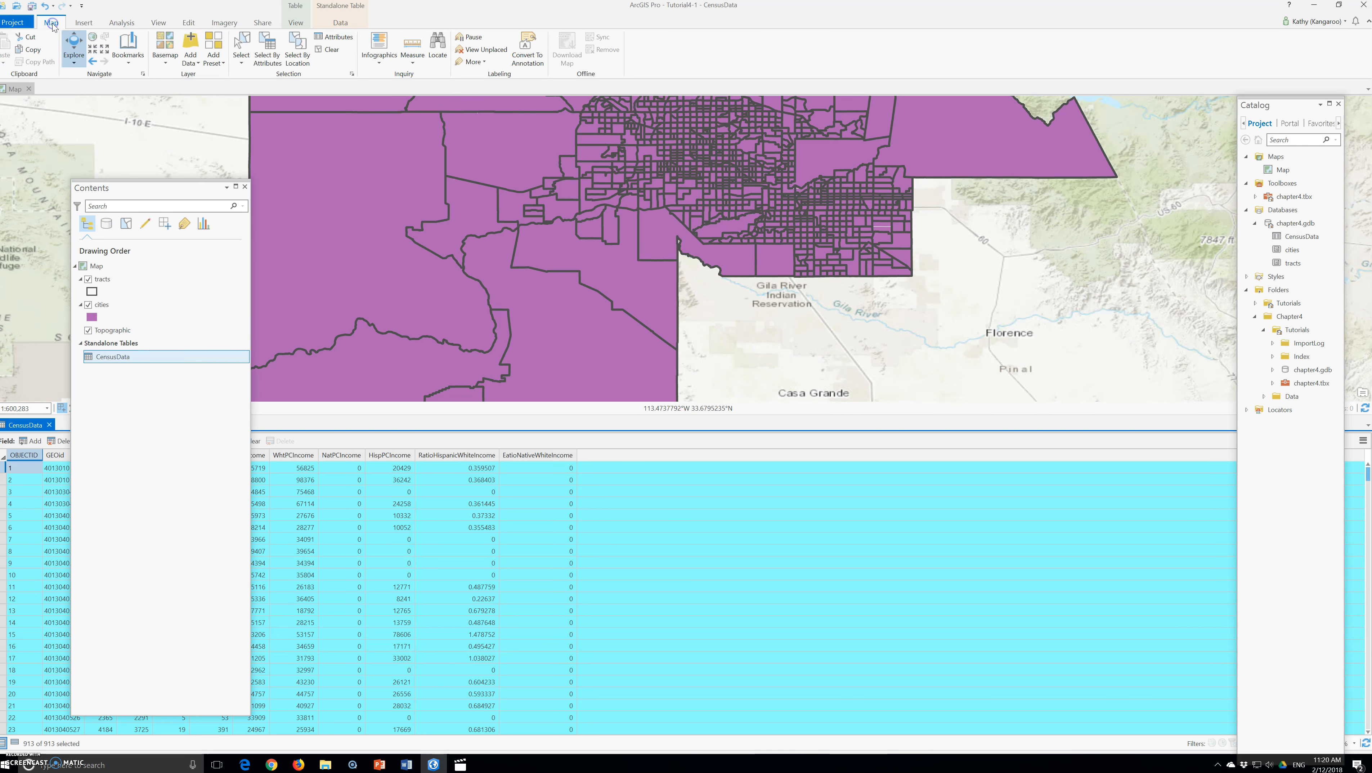
Clear the current selection on the CensusData table
{"action": "left_click", "coordinate": [274, 51]}
{"action": "left_click", "coordinate": [823, 299]}
{"action": "left_click", "coordinate": [1164, 300]}
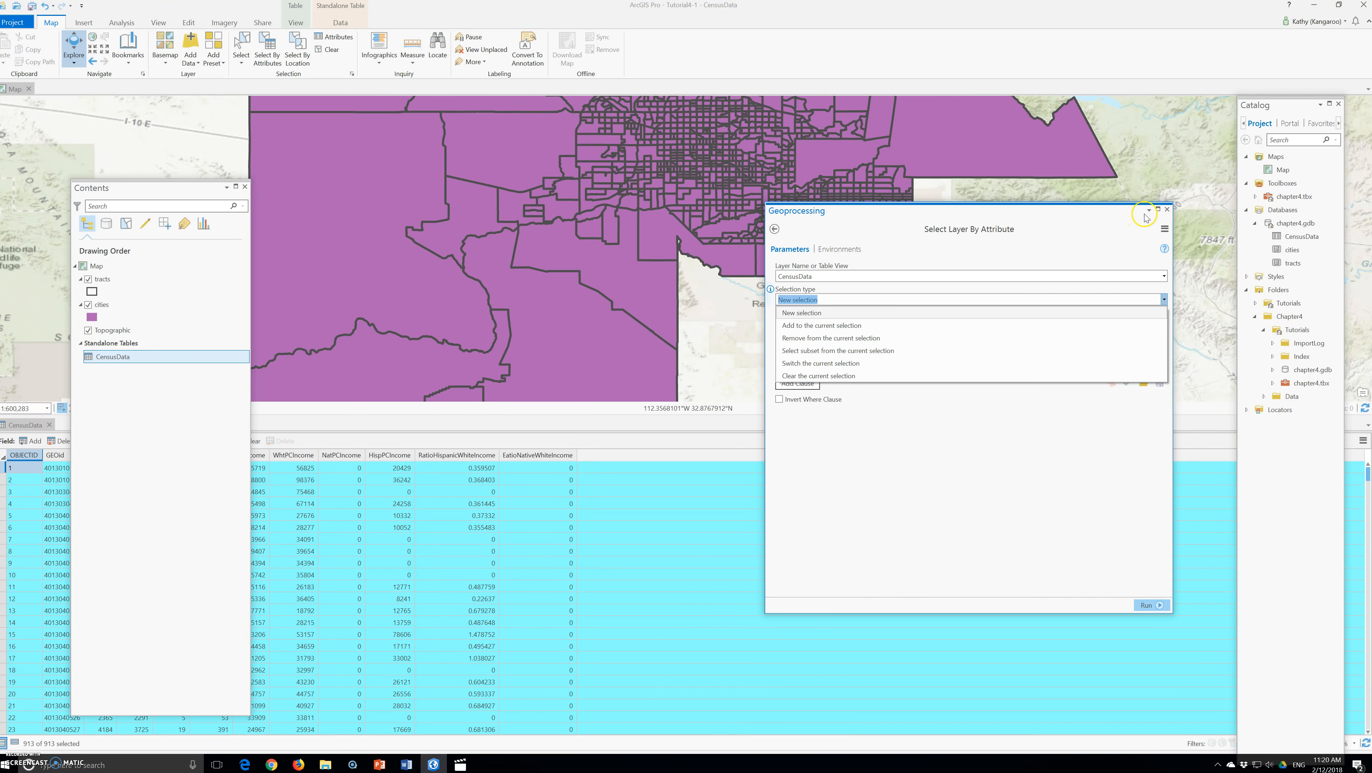
{"action": "left_click", "coordinate": [1167, 209]}
{"action": "left_click", "coordinate": [1167, 209]}
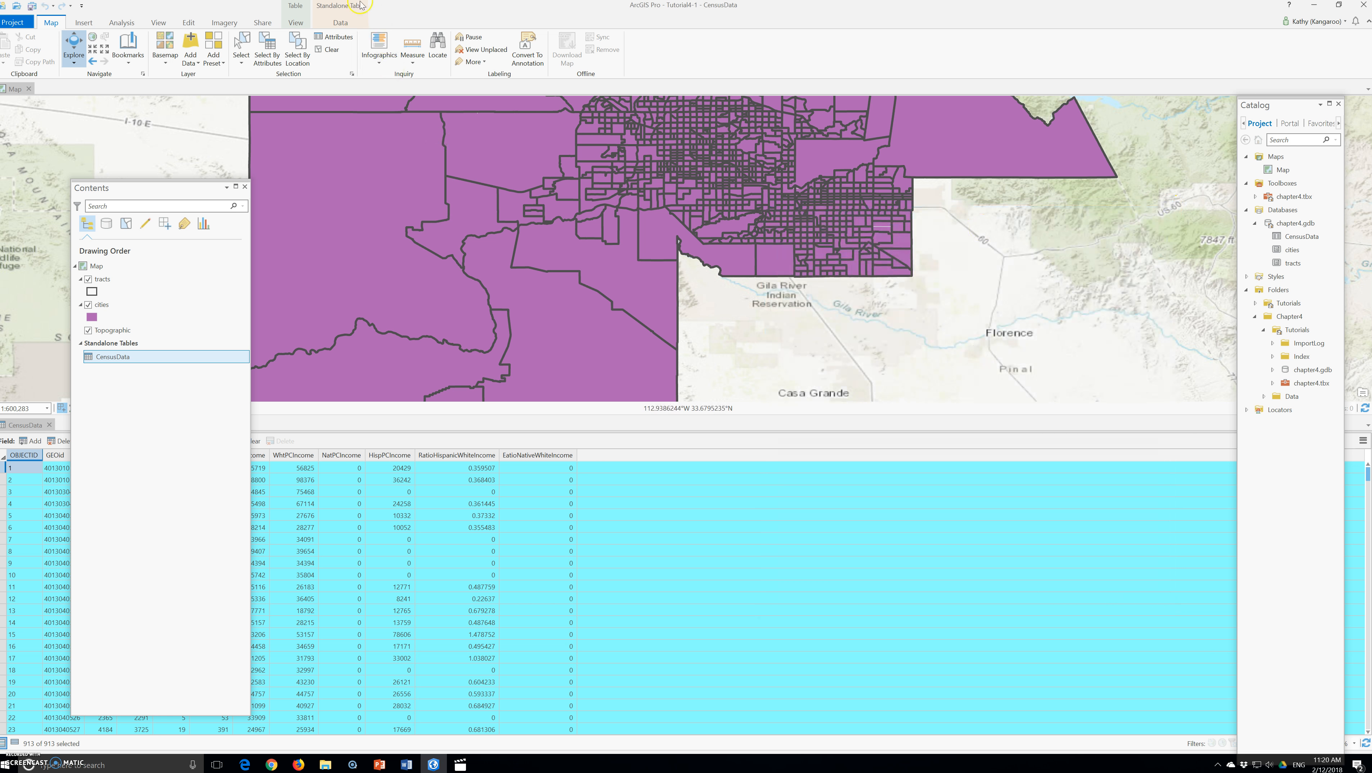
{"action": "left_click", "coordinate": [328, 49]}
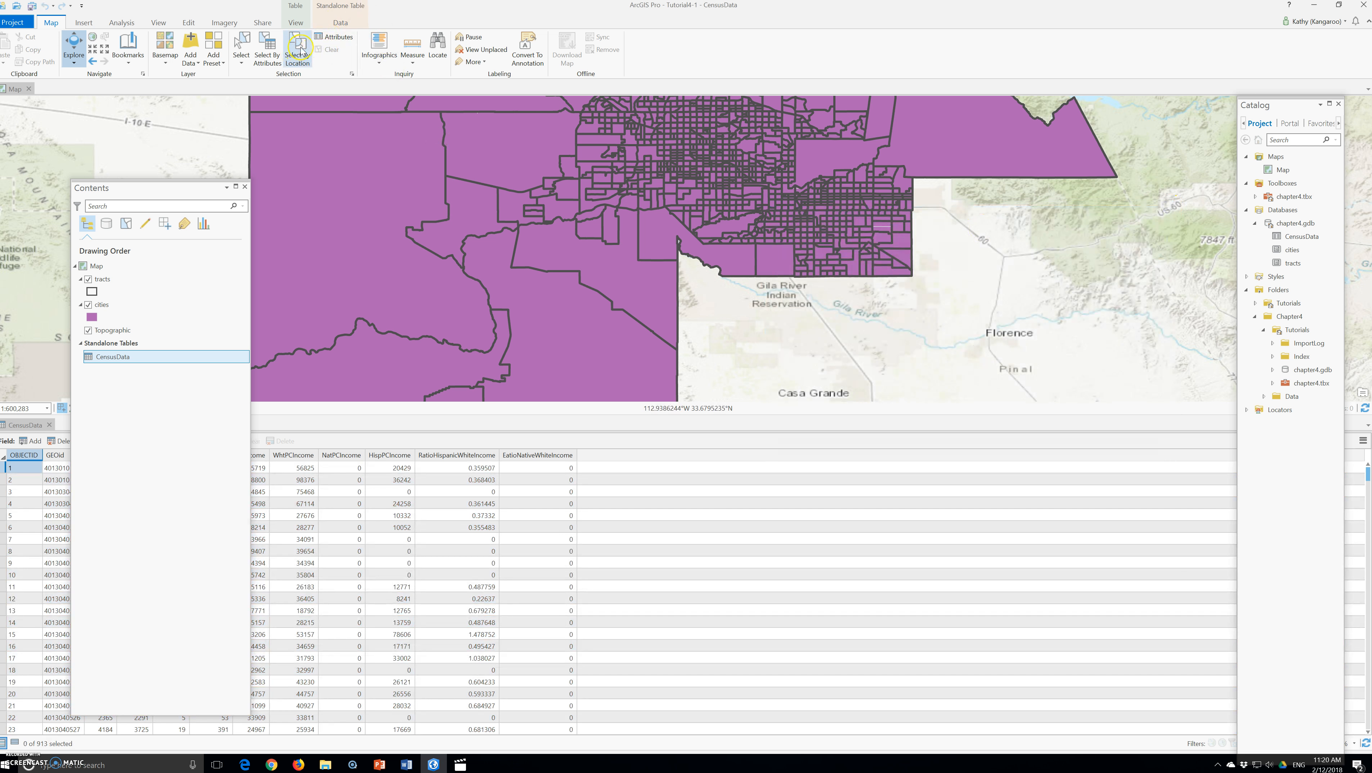
Select CensusData records with WhtPCIncome greater than 0 again using Select Layer By Attribute
{"action": "left_click", "coordinate": [267, 50]}
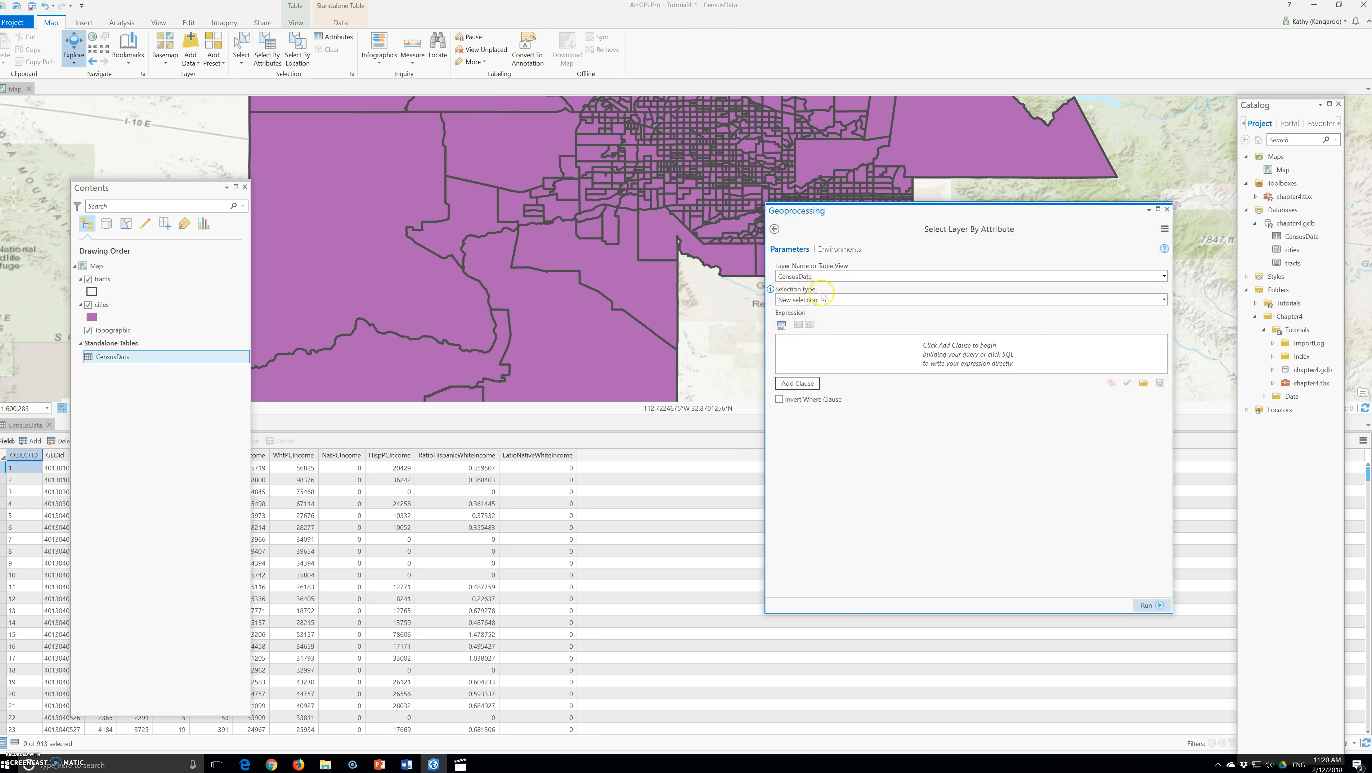
{"action": "left_click", "coordinate": [790, 390]}
{"action": "left_click", "coordinate": [821, 363]}
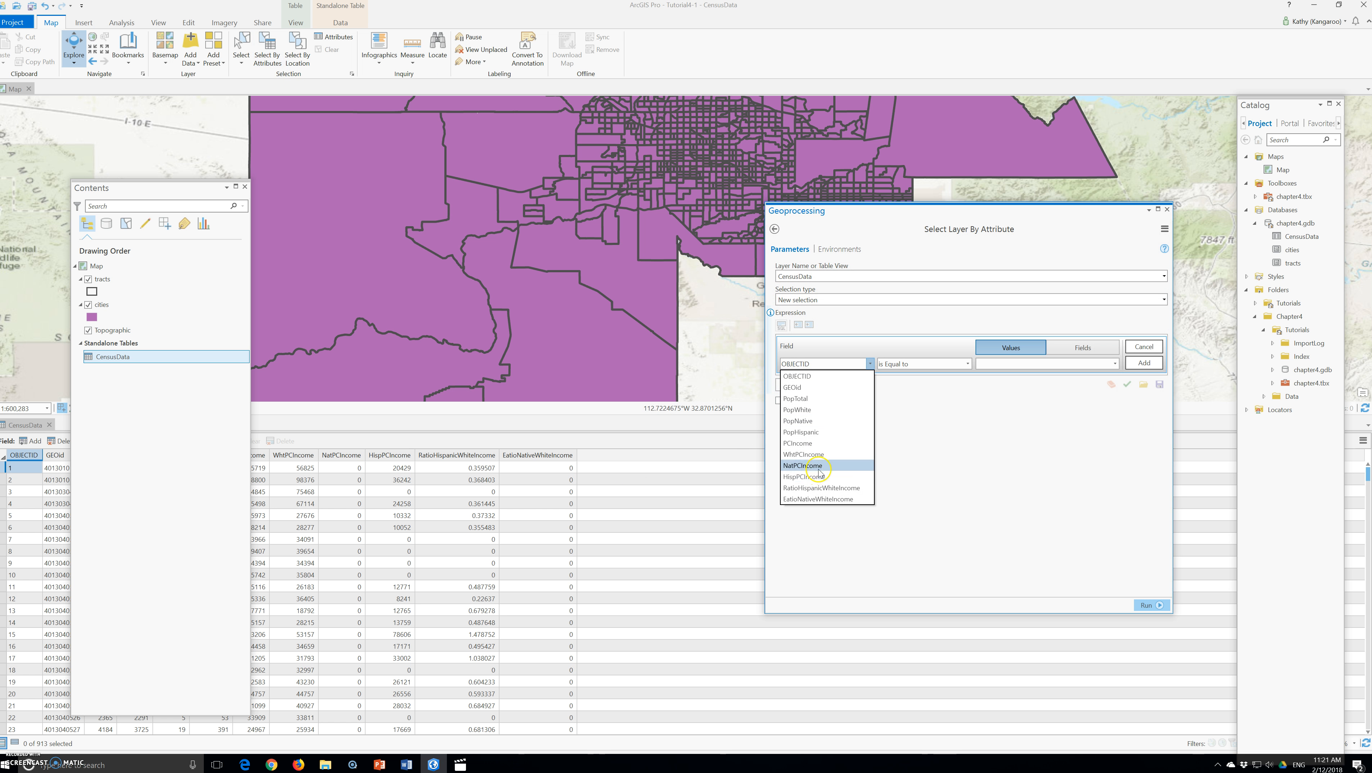
{"action": "left_click", "coordinate": [817, 454]}
{"action": "left_click", "coordinate": [923, 364]}
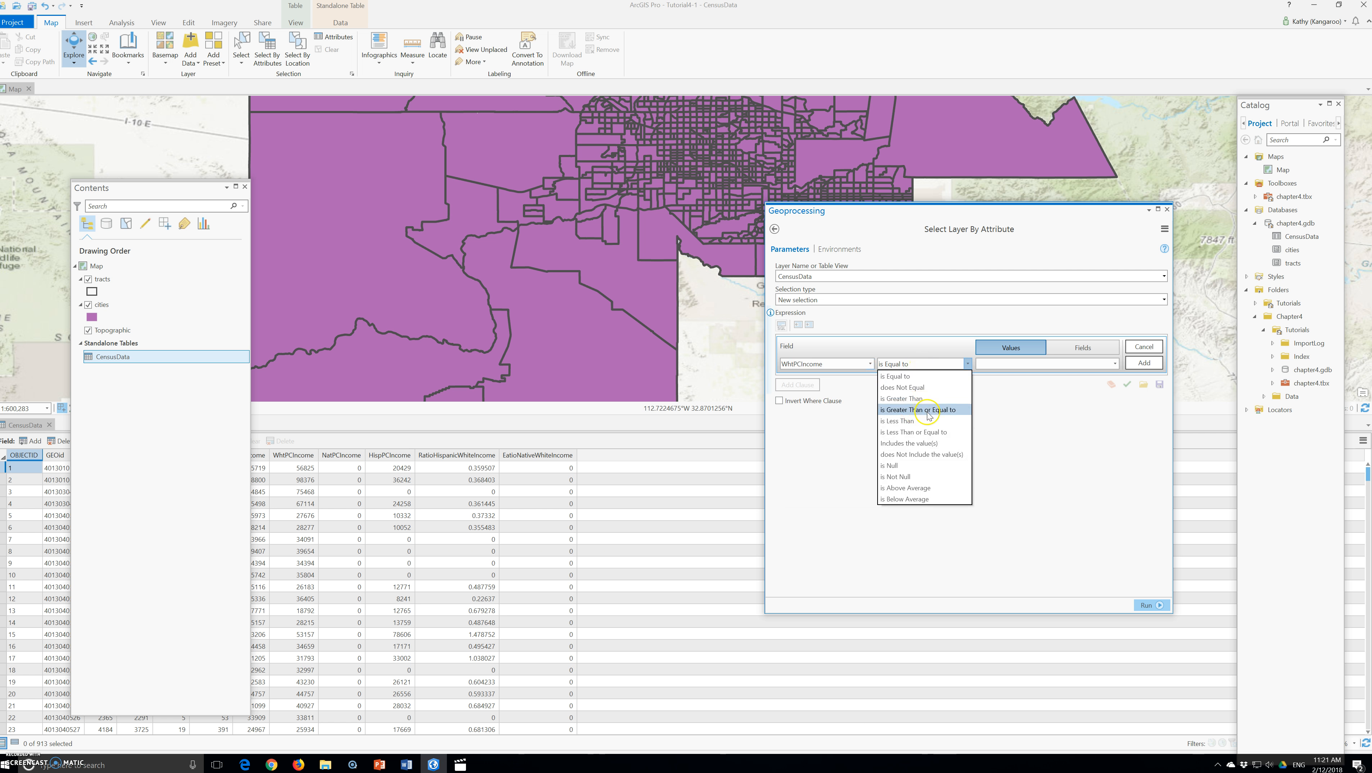
{"action": "left_click", "coordinate": [920, 399]}
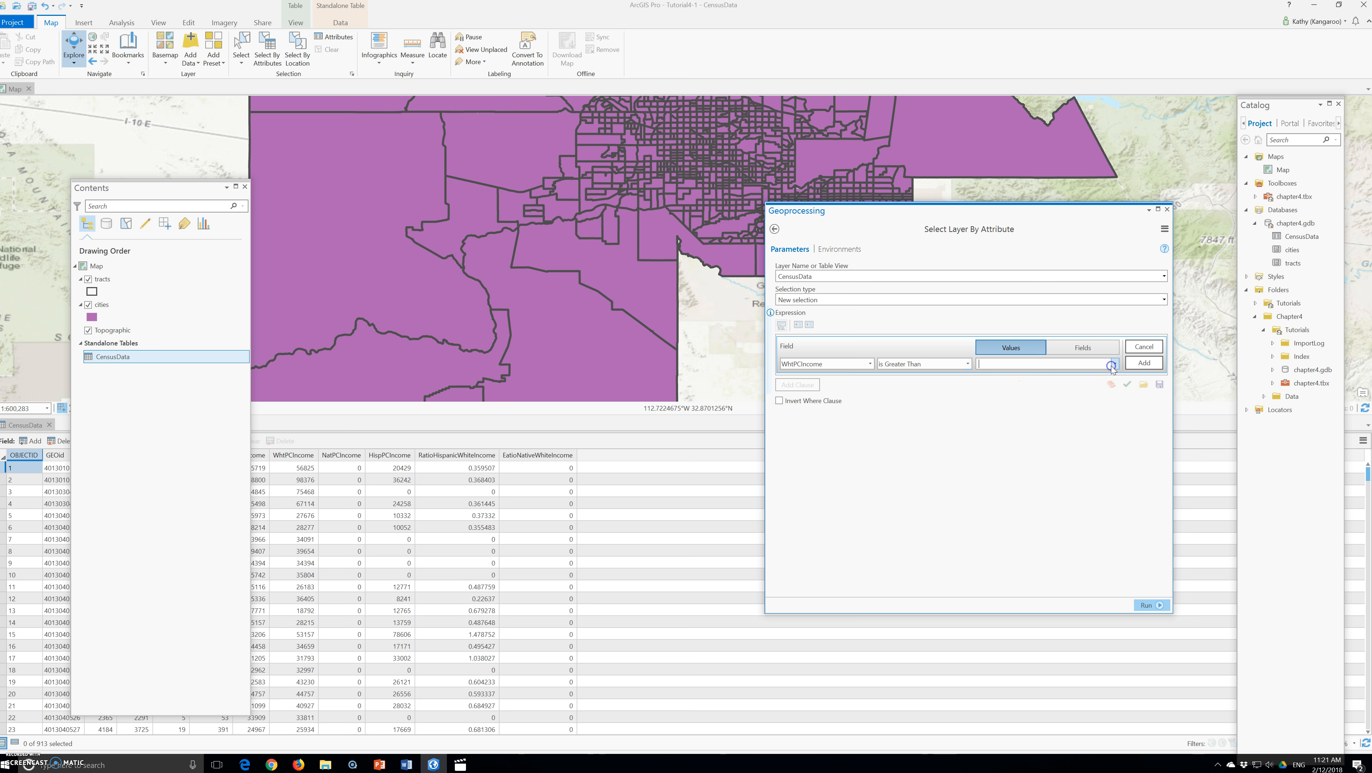
{"action": "left_click", "coordinate": [1080, 352]}
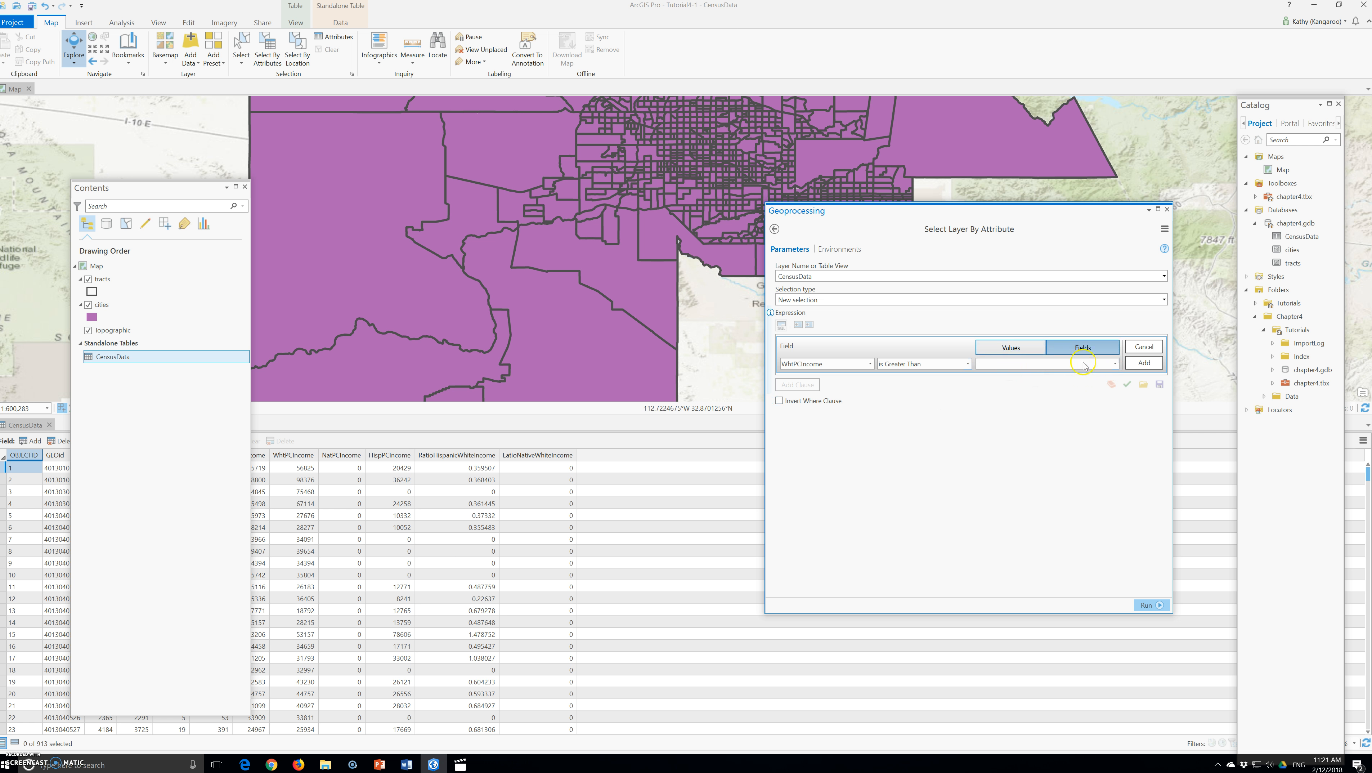
{"action": "left_click", "coordinate": [1114, 364]}
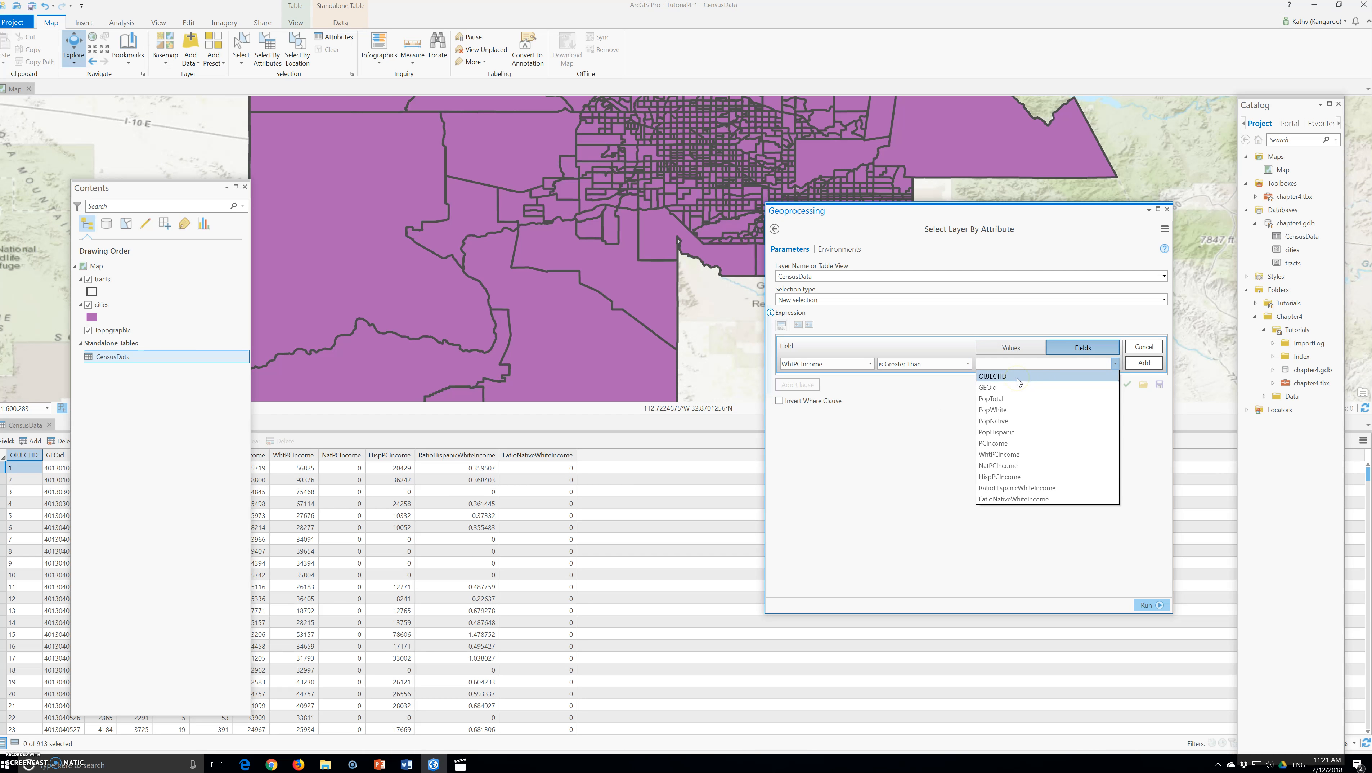
{"action": "left_click", "coordinate": [1079, 347]}
{"action": "left_click", "coordinate": [1010, 351]}
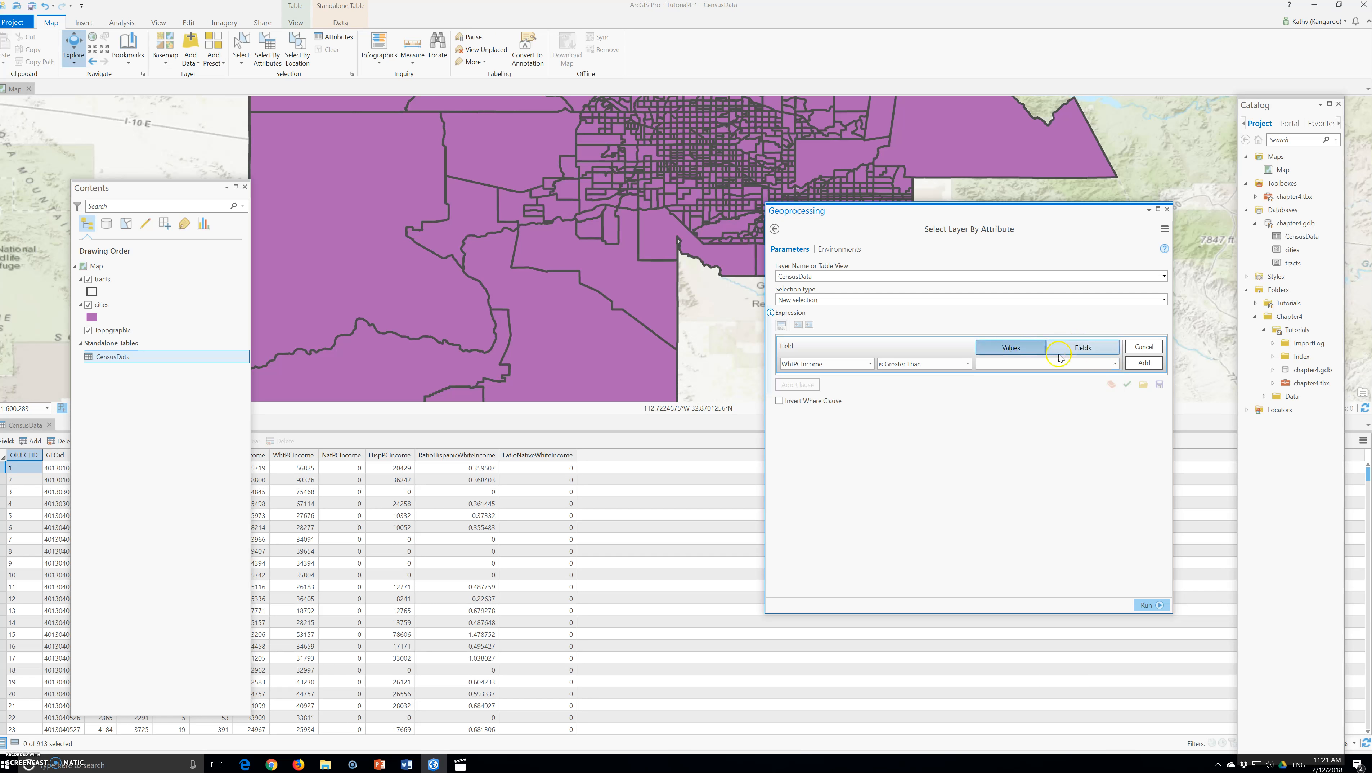
{"action": "left_click", "coordinate": [1115, 364]}
{"action": "left_click", "coordinate": [1011, 377]}
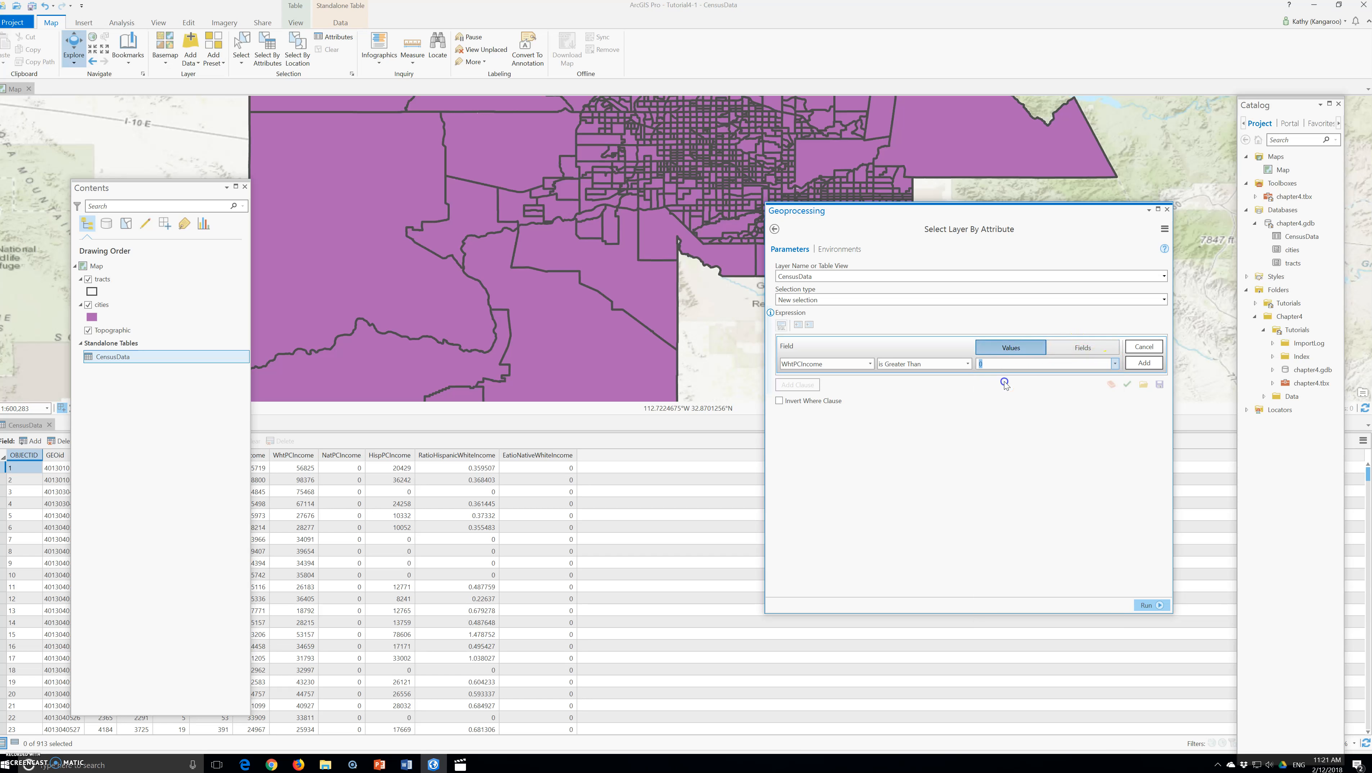
{"action": "left_click", "coordinate": [1138, 363]}
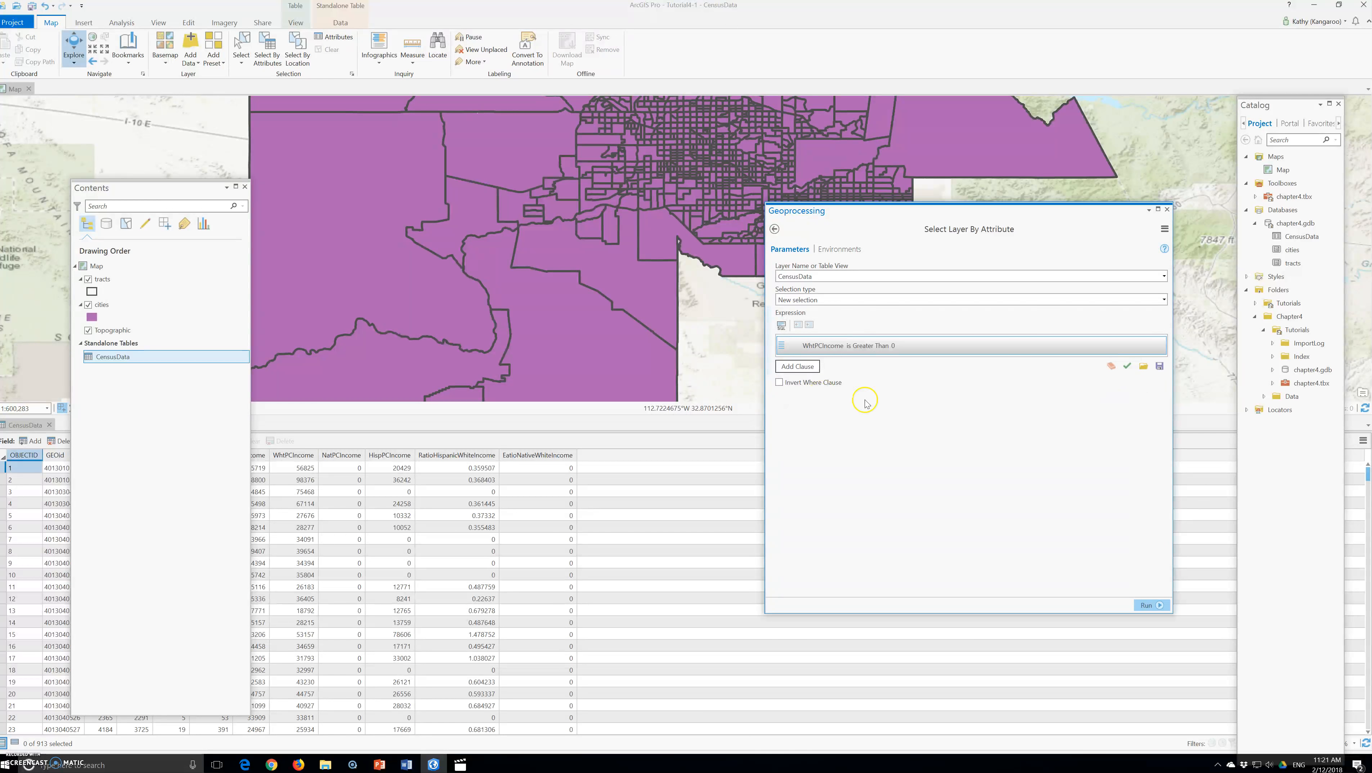
{"action": "left_click", "coordinate": [1147, 605]}
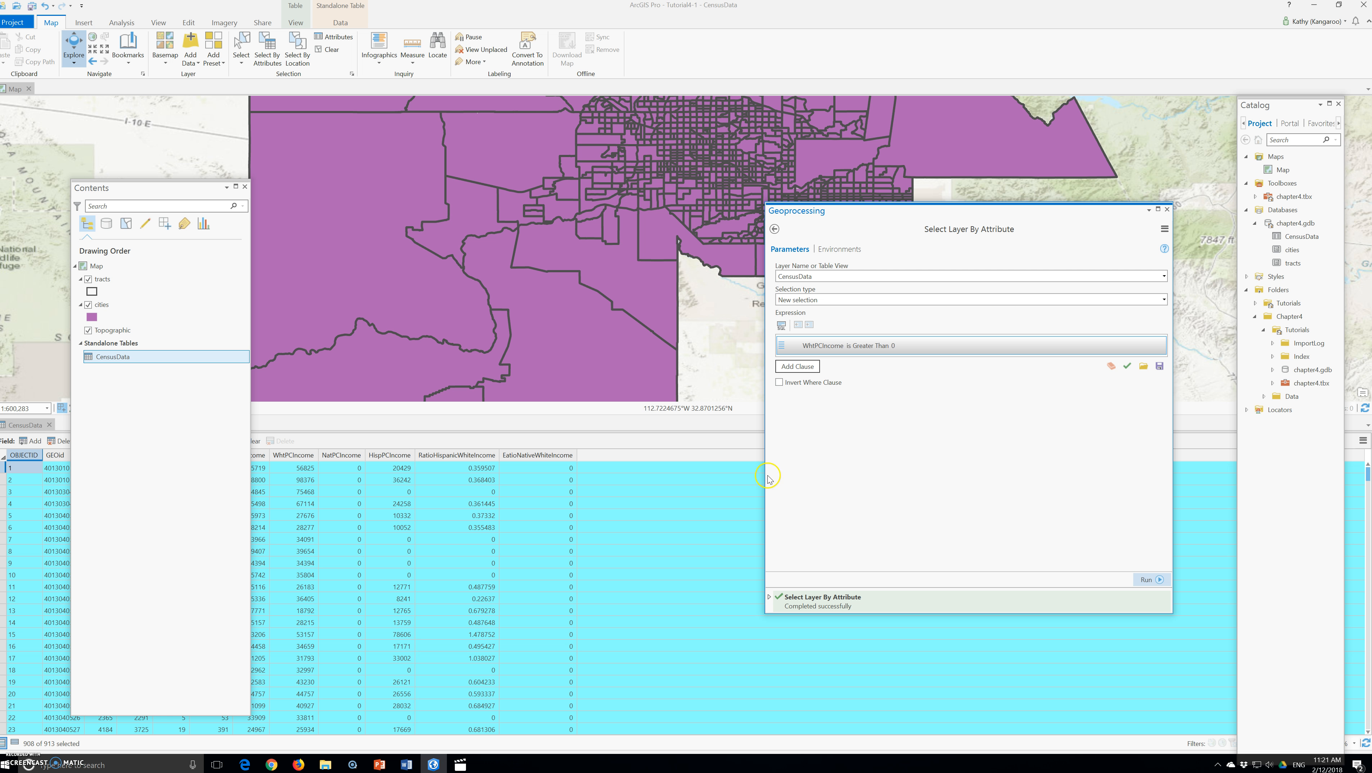
{"action": "left_click", "coordinate": [472, 509]}
{"action": "left_click", "coordinate": [1166, 211]}
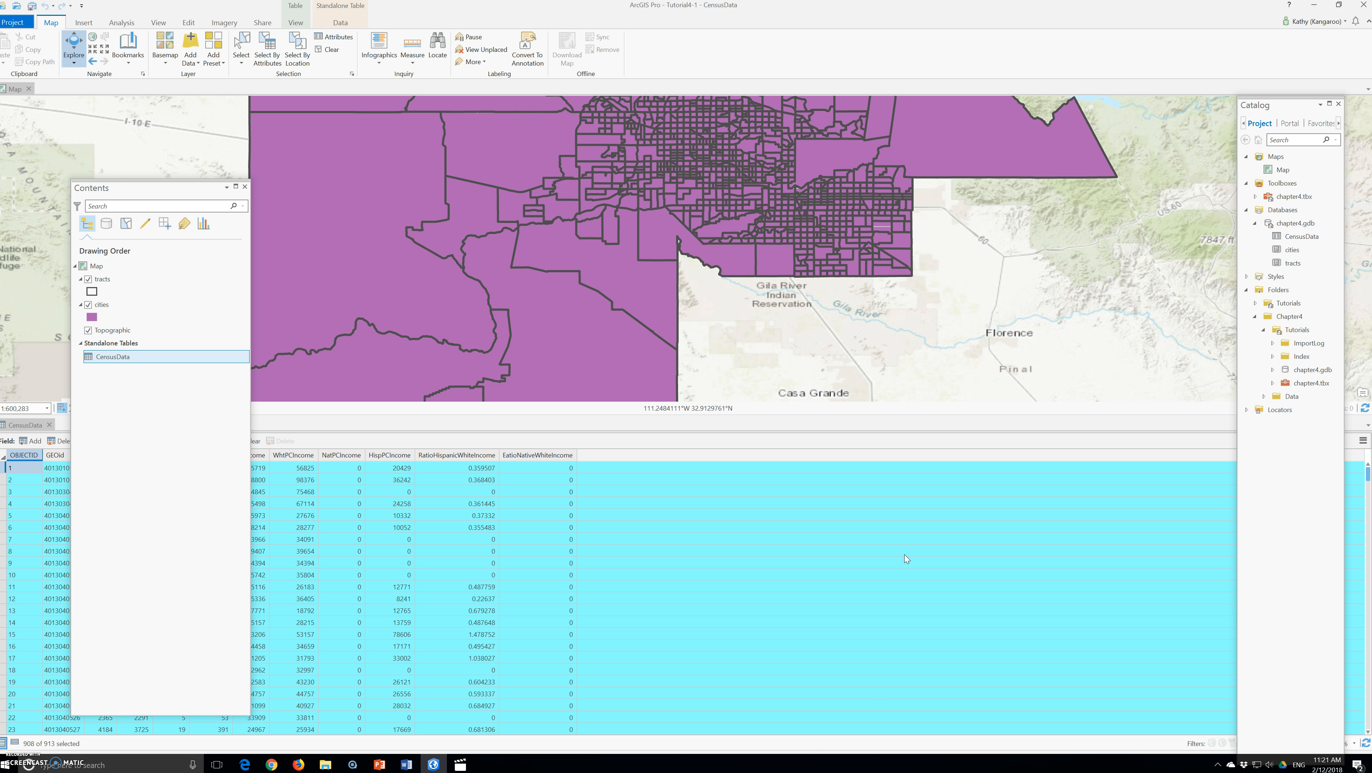
Calculate RatioHispanicWhiteIncome for the selected records as HispPCIncome divided by WhtPCIncome
{"action": "left_click", "coordinate": [37, 423]}
{"action": "left_click", "coordinate": [459, 455]}
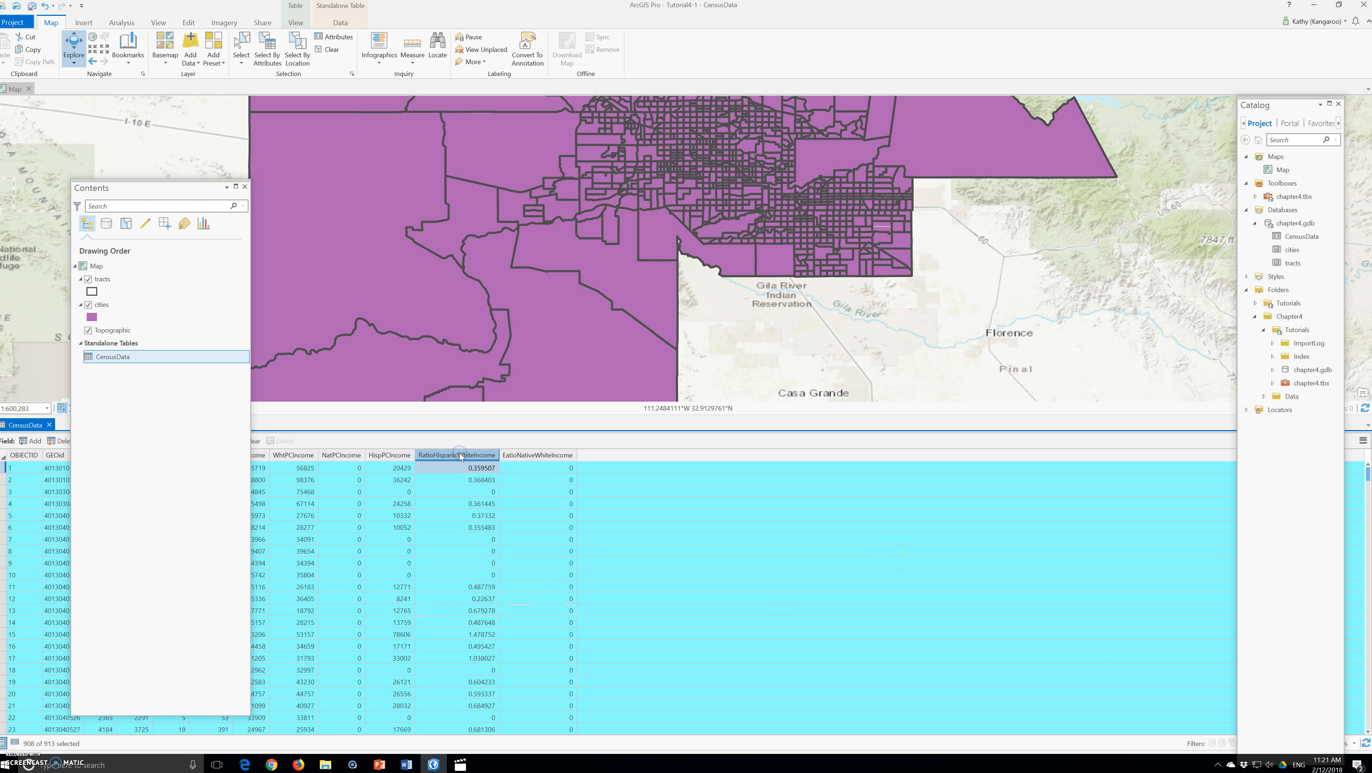
{"action": "right_click", "coordinate": [459, 454]}
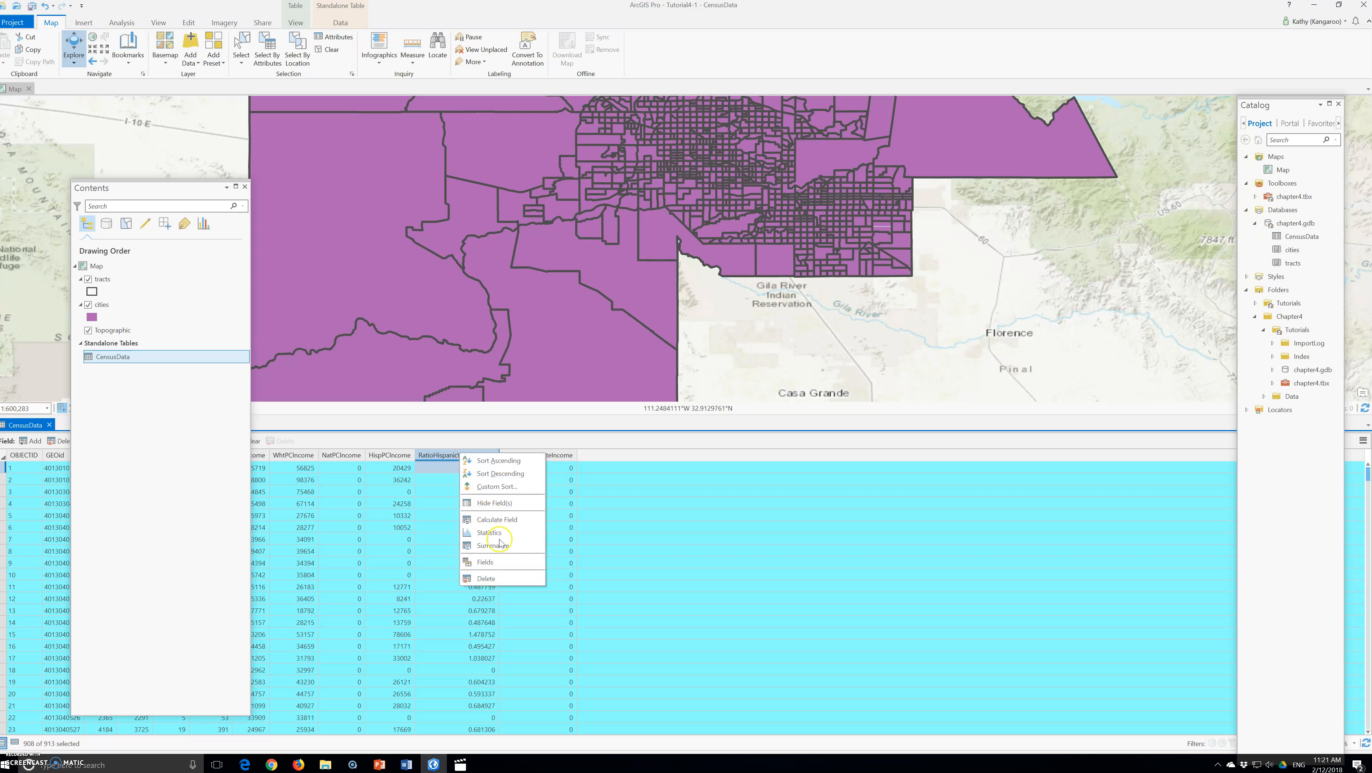
{"action": "left_click", "coordinate": [498, 520]}
{"action": "left_click", "coordinate": [833, 476]}
{"action": "scroll", "coordinate": [814, 420], "scroll_direction": "down", "scroll_amount": 2}
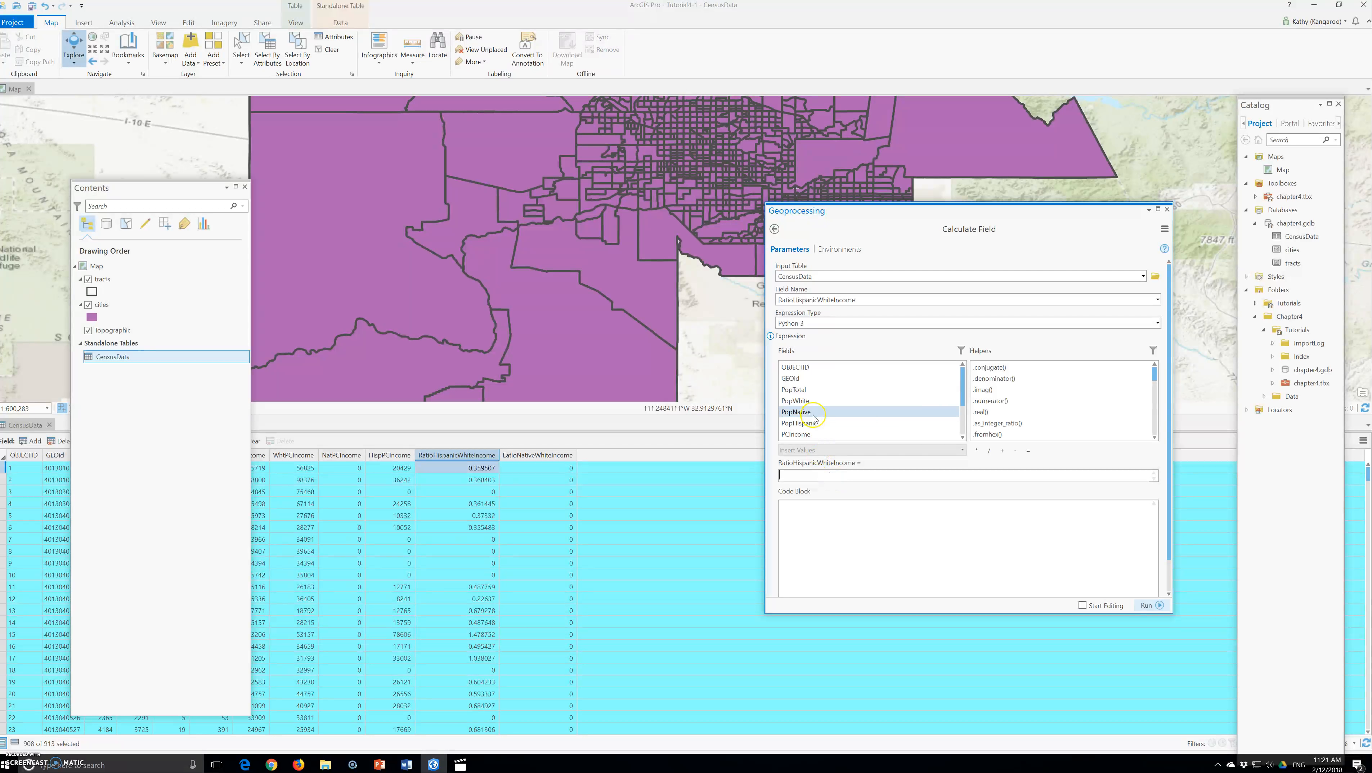
{"action": "double_click", "coordinate": [815, 412]}
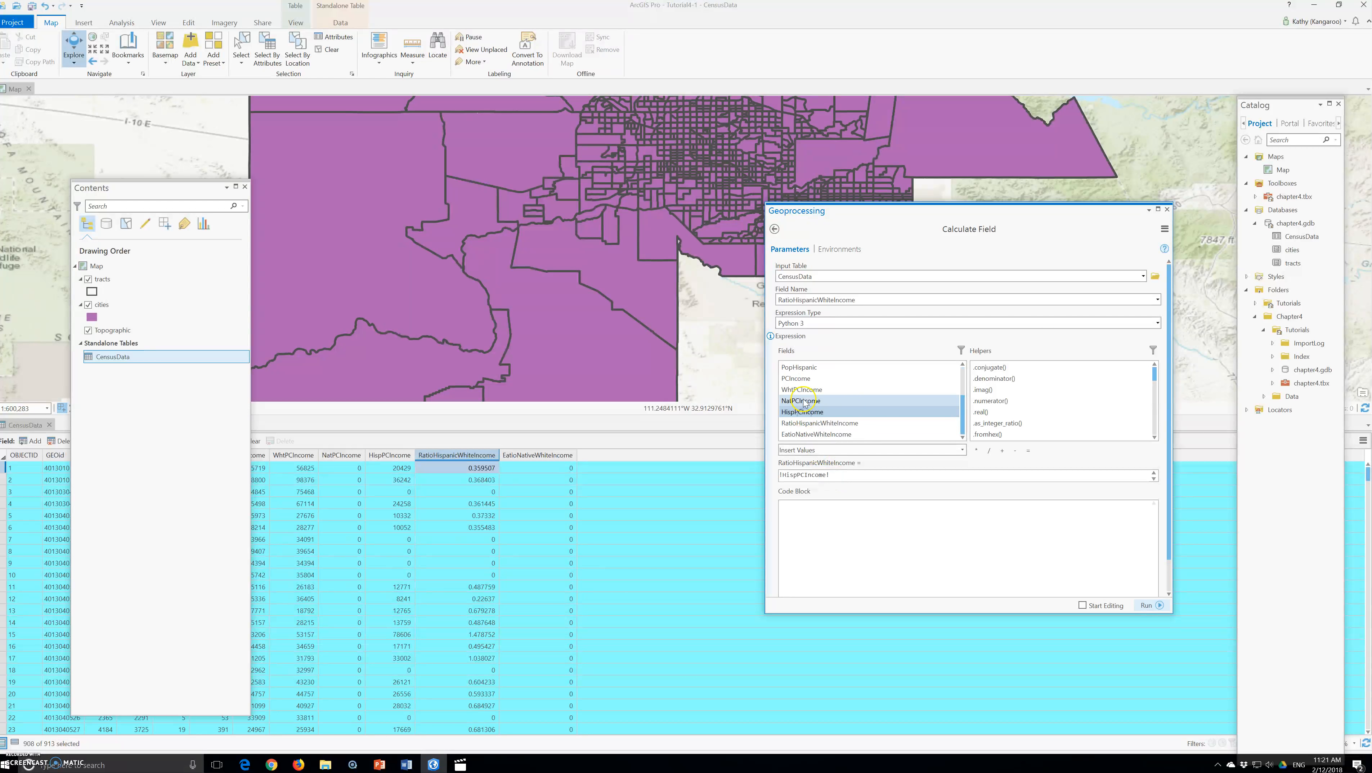
{"action": "left_click", "coordinate": [989, 451]}
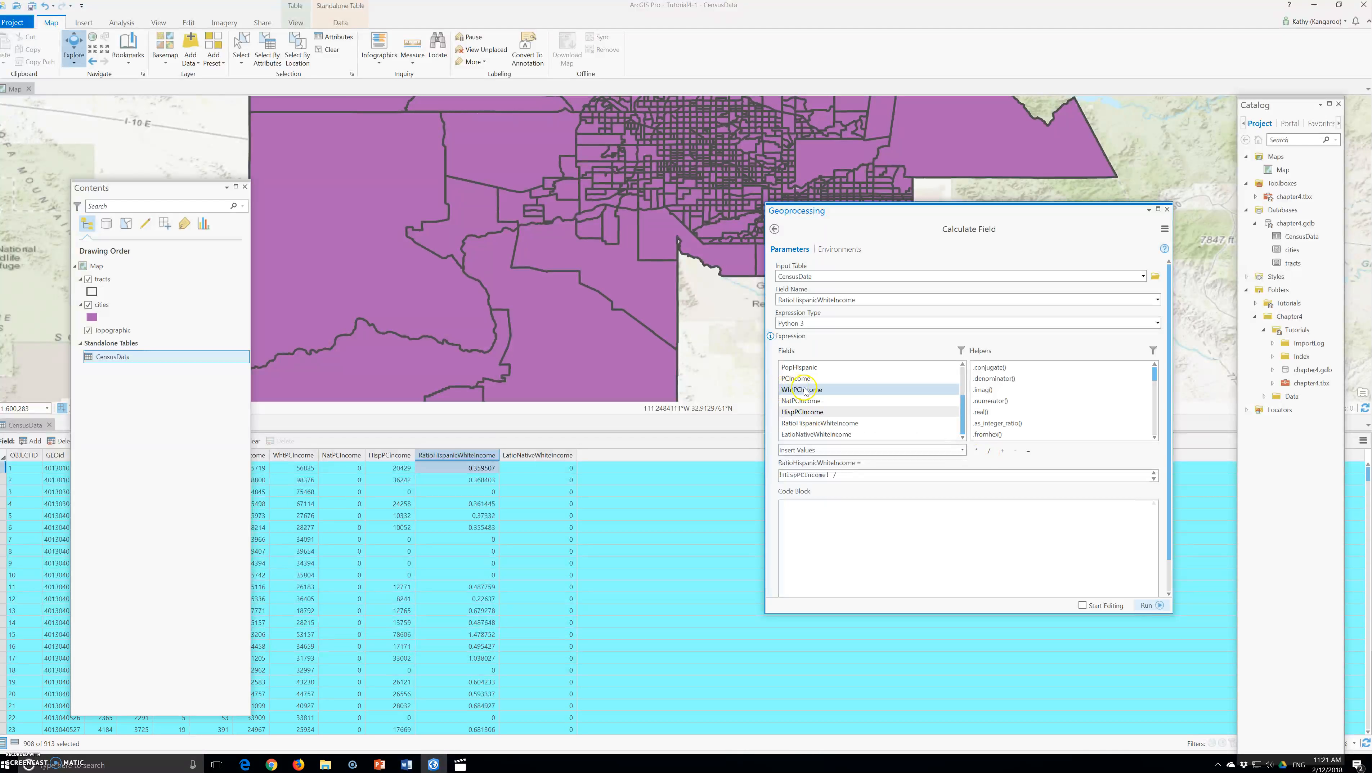
{"action": "double_click", "coordinate": [804, 390]}
{"action": "left_click", "coordinate": [1147, 605]}
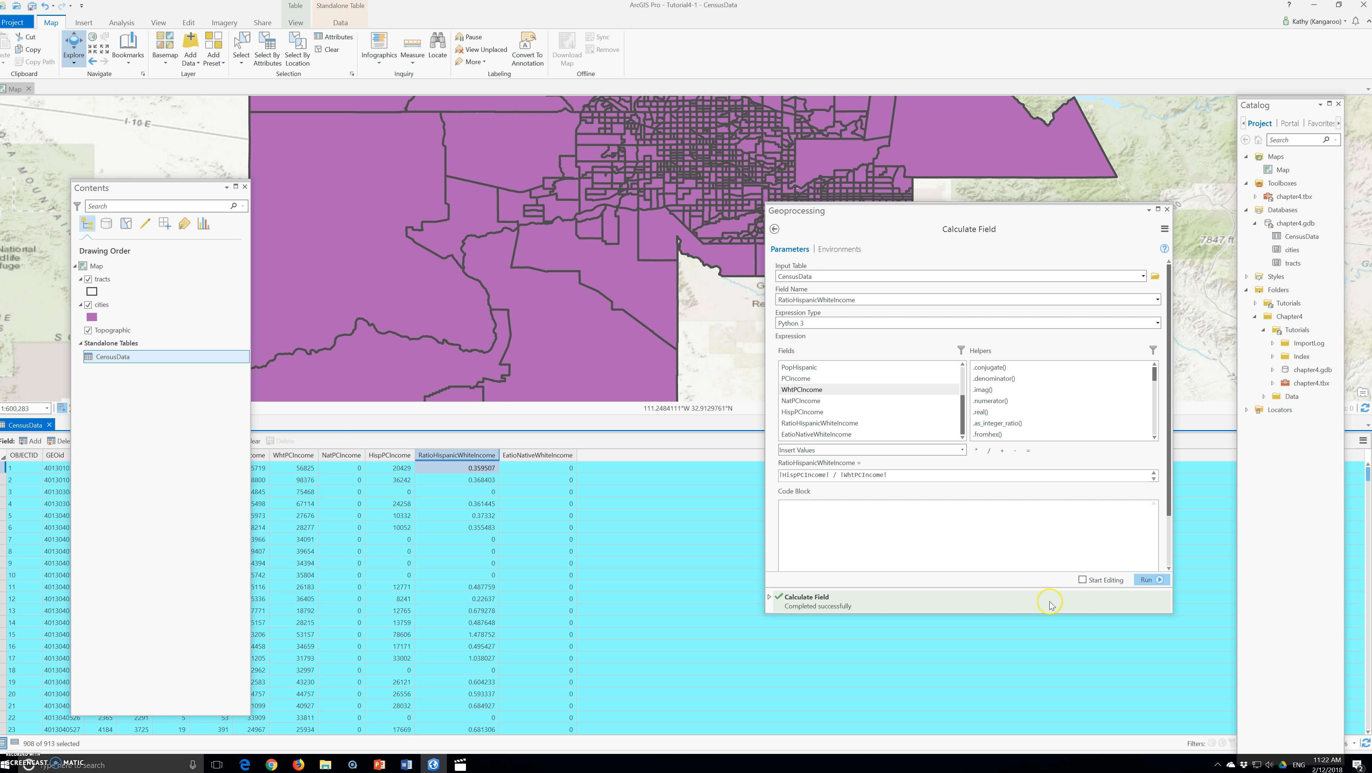
{"action": "left_click", "coordinate": [1167, 210]}
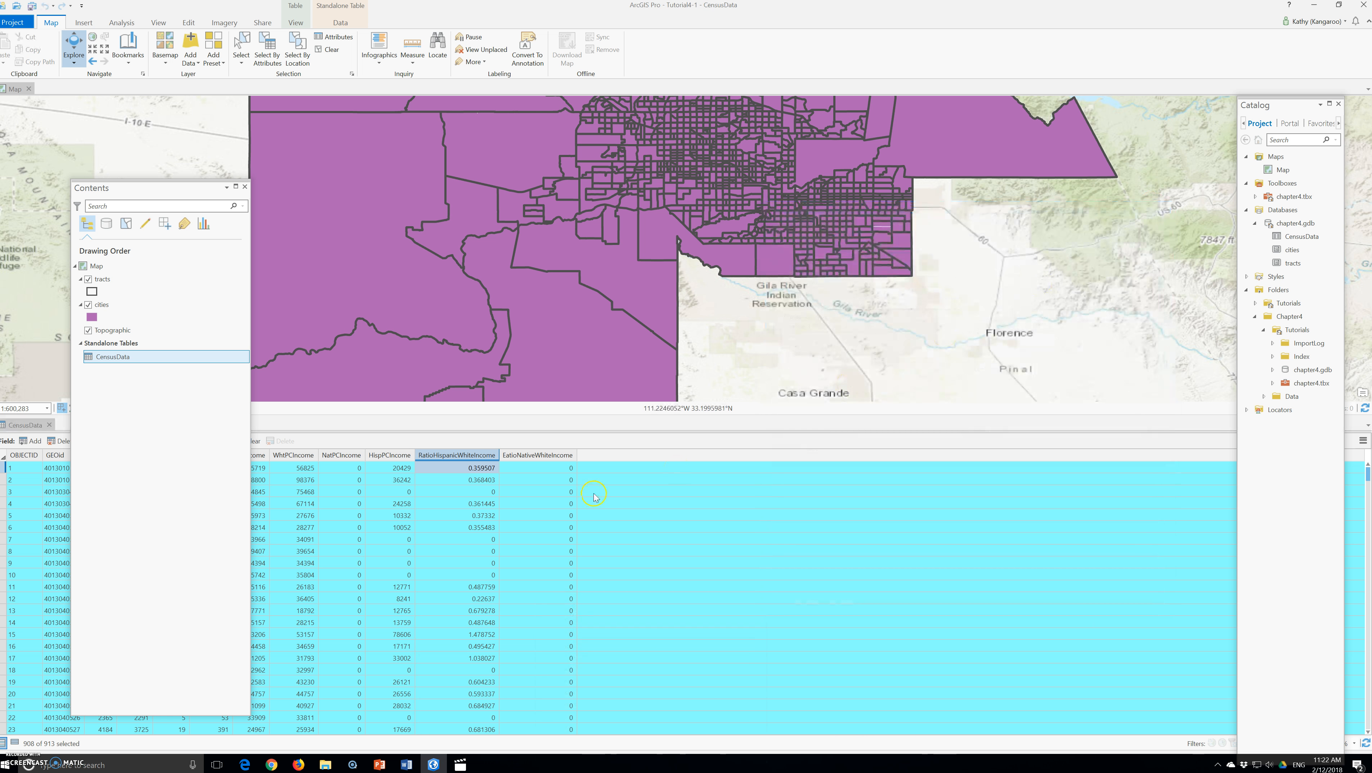
Calculate RatioNativeWhiteIncome for the selected records as NatPCIncome divided by WhtPCIncome
{"action": "left_click", "coordinate": [530, 456]}
{"action": "right_click", "coordinate": [531, 456]}
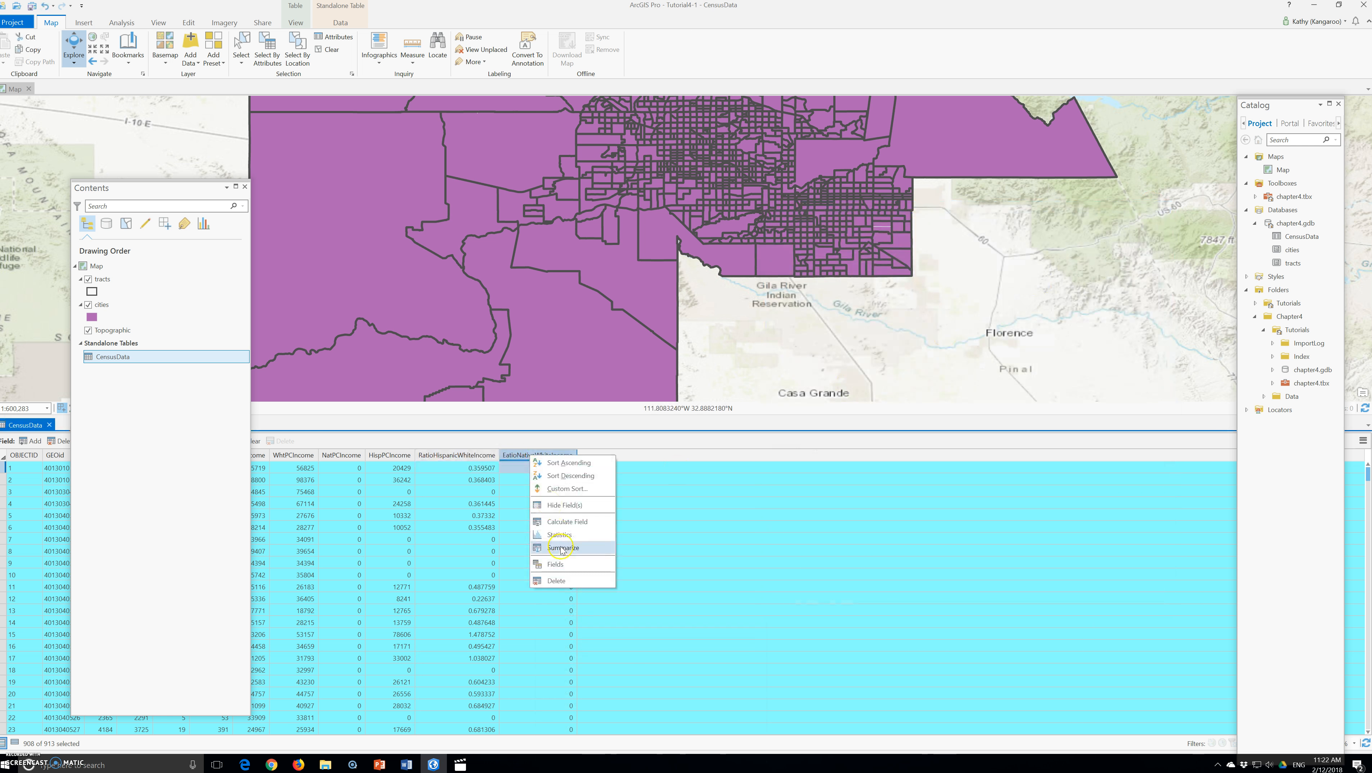
{"action": "left_click", "coordinate": [566, 528]}
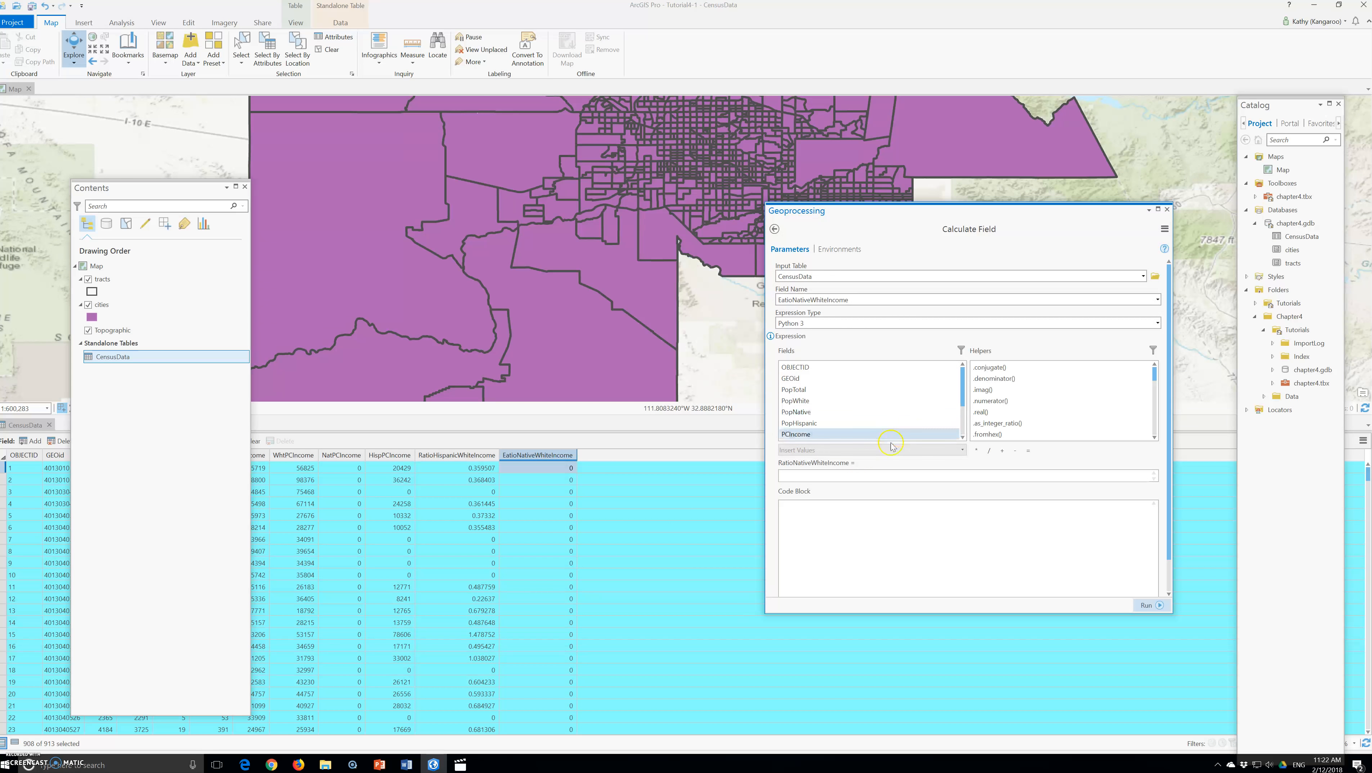
{"action": "scroll", "coordinate": [818, 433], "scroll_direction": "down", "scroll_amount": 2}
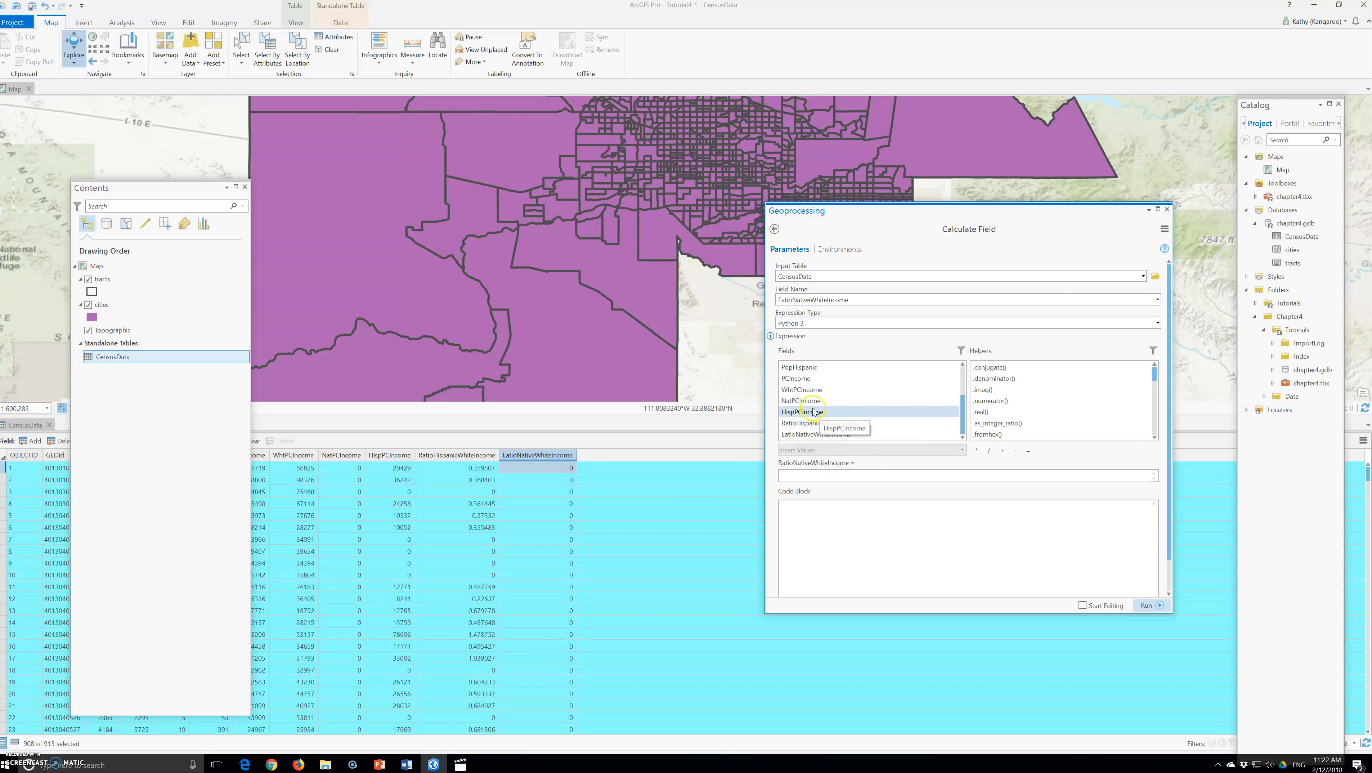
{"action": "double_click", "coordinate": [801, 401]}
{"action": "left_click", "coordinate": [989, 450]}
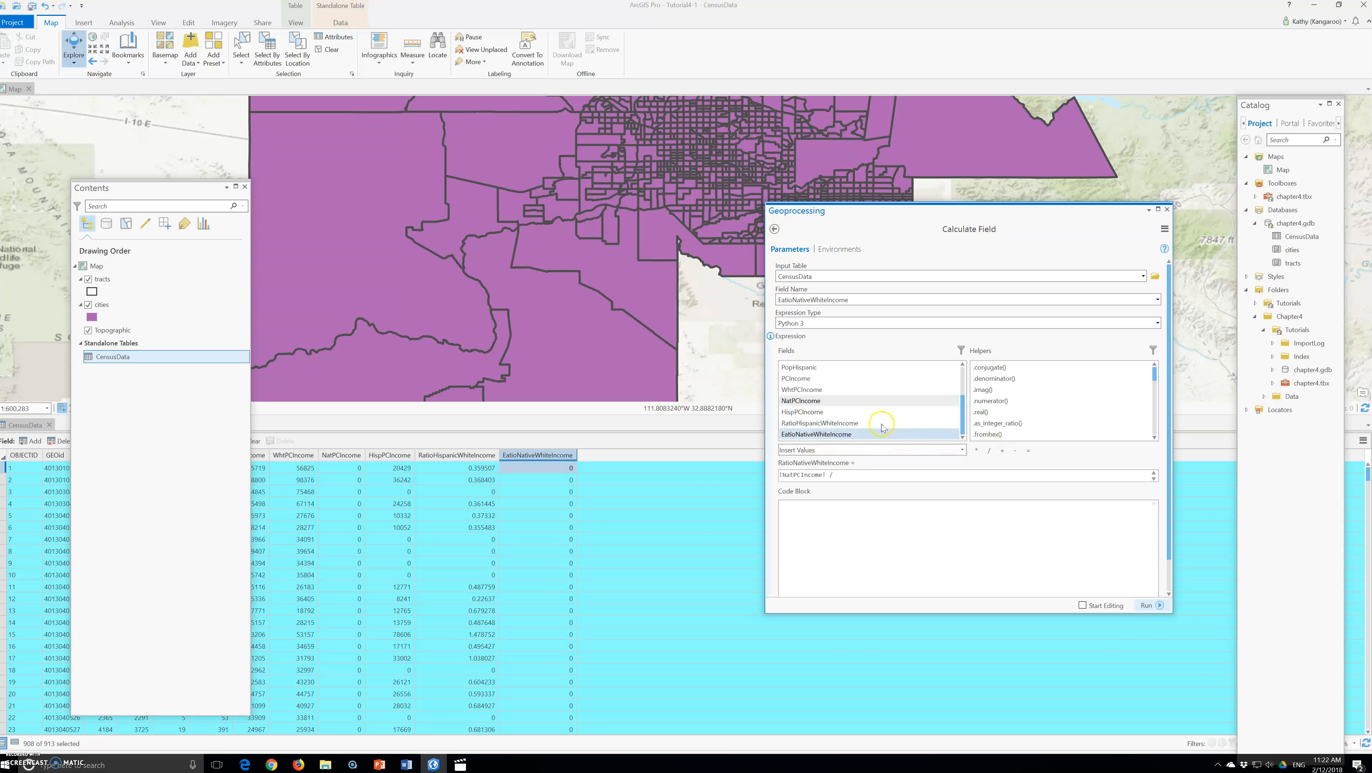
{"action": "double_click", "coordinate": [801, 390]}
{"action": "left_click", "coordinate": [1146, 605]}
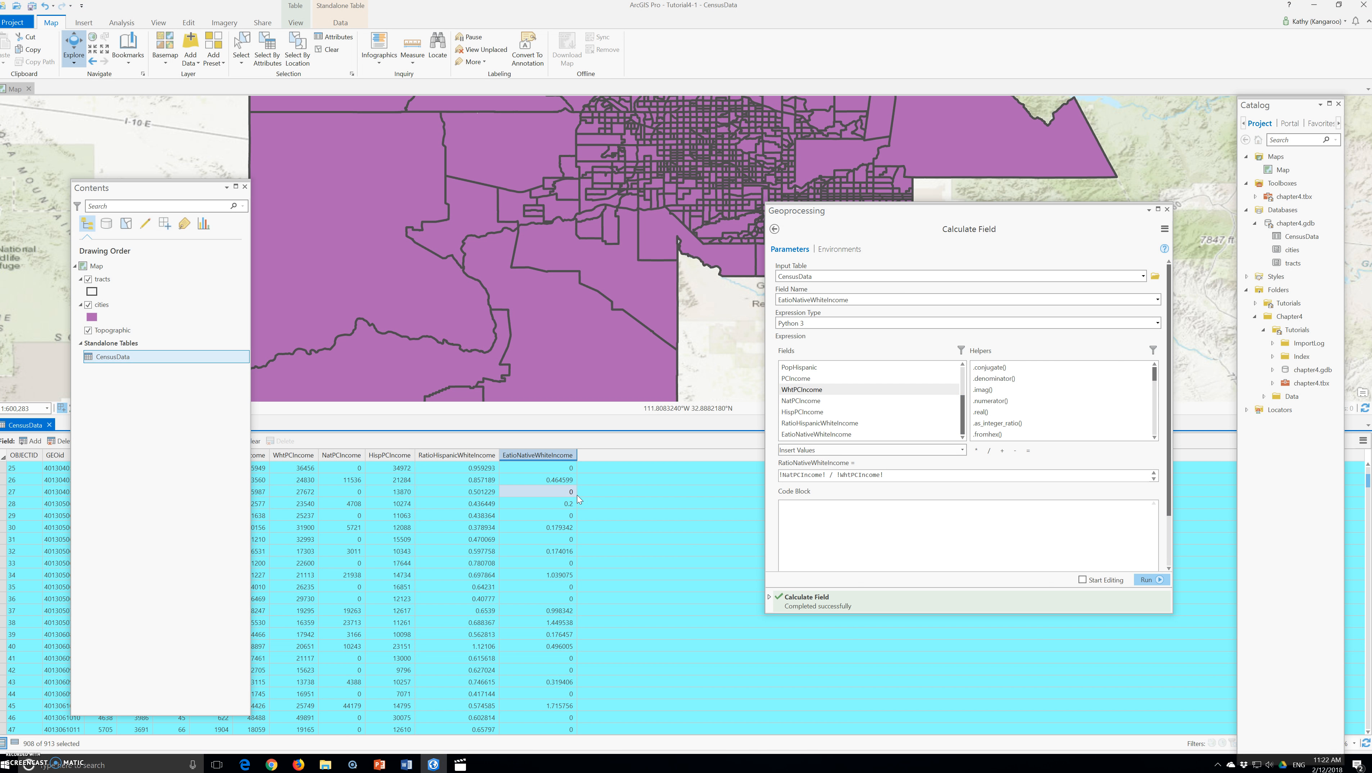
{"action": "scroll", "coordinate": [628, 523], "scroll_direction": "down", "scroll_amount": 5}
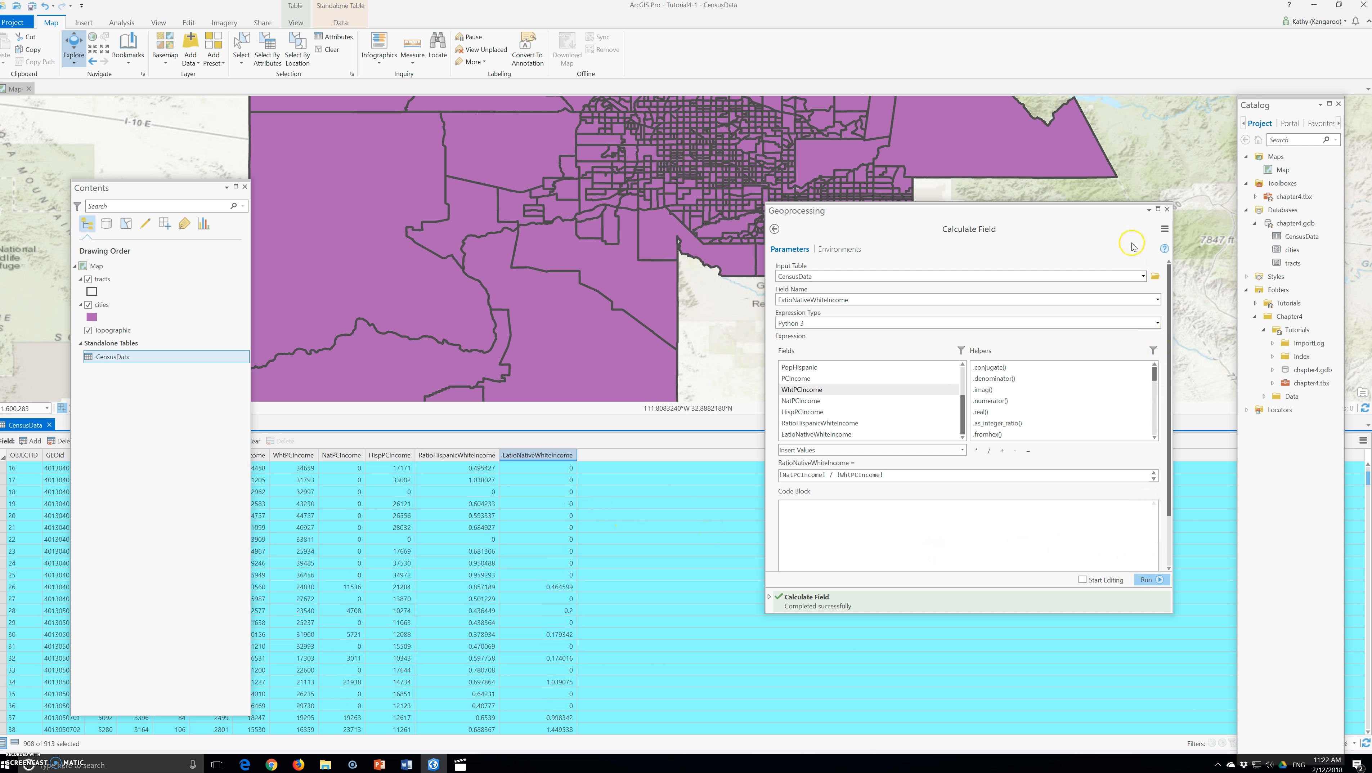
{"action": "left_click", "coordinate": [1167, 209]}
{"action": "left_click", "coordinate": [1168, 209]}
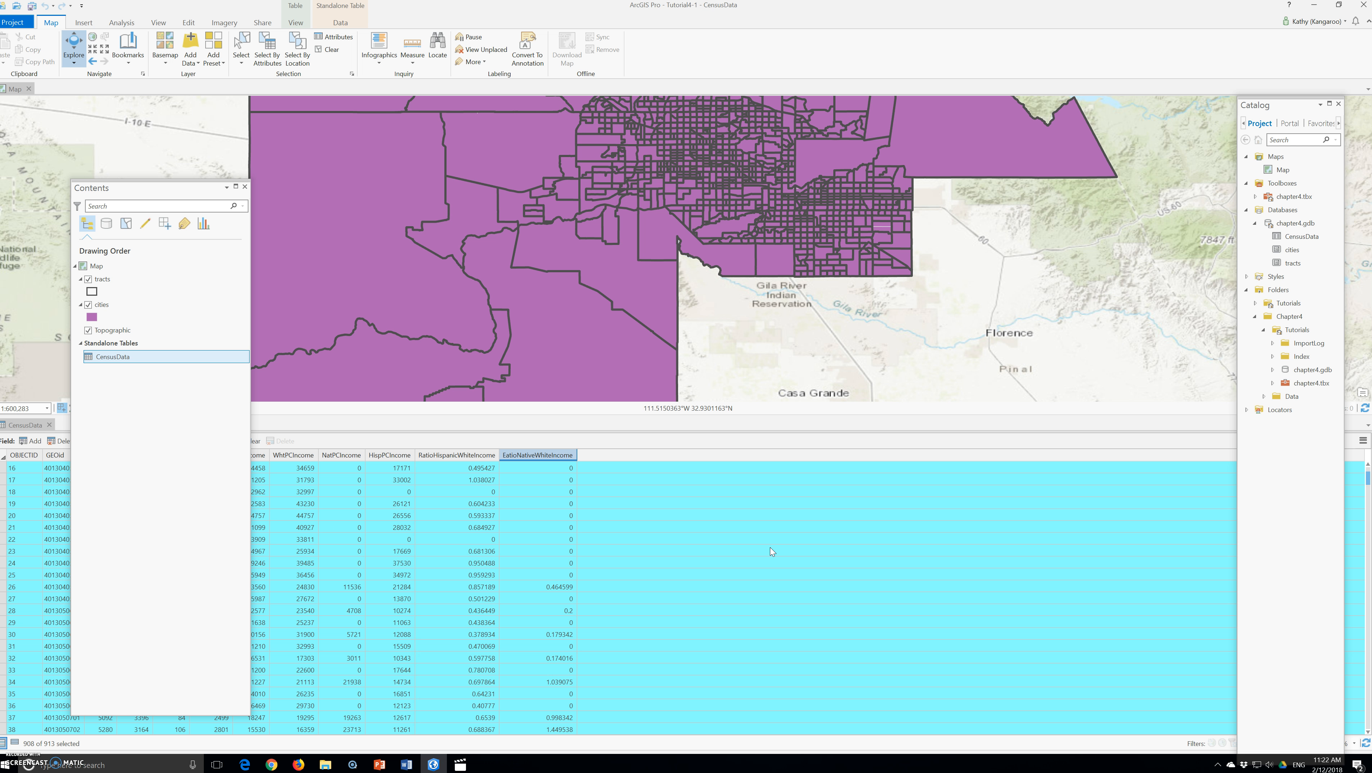
Sort the CensusData table by RatioNativeWhiteIncome in ascending order
{"action": "left_click", "coordinate": [496, 493]}
{"action": "left_click", "coordinate": [513, 494]}
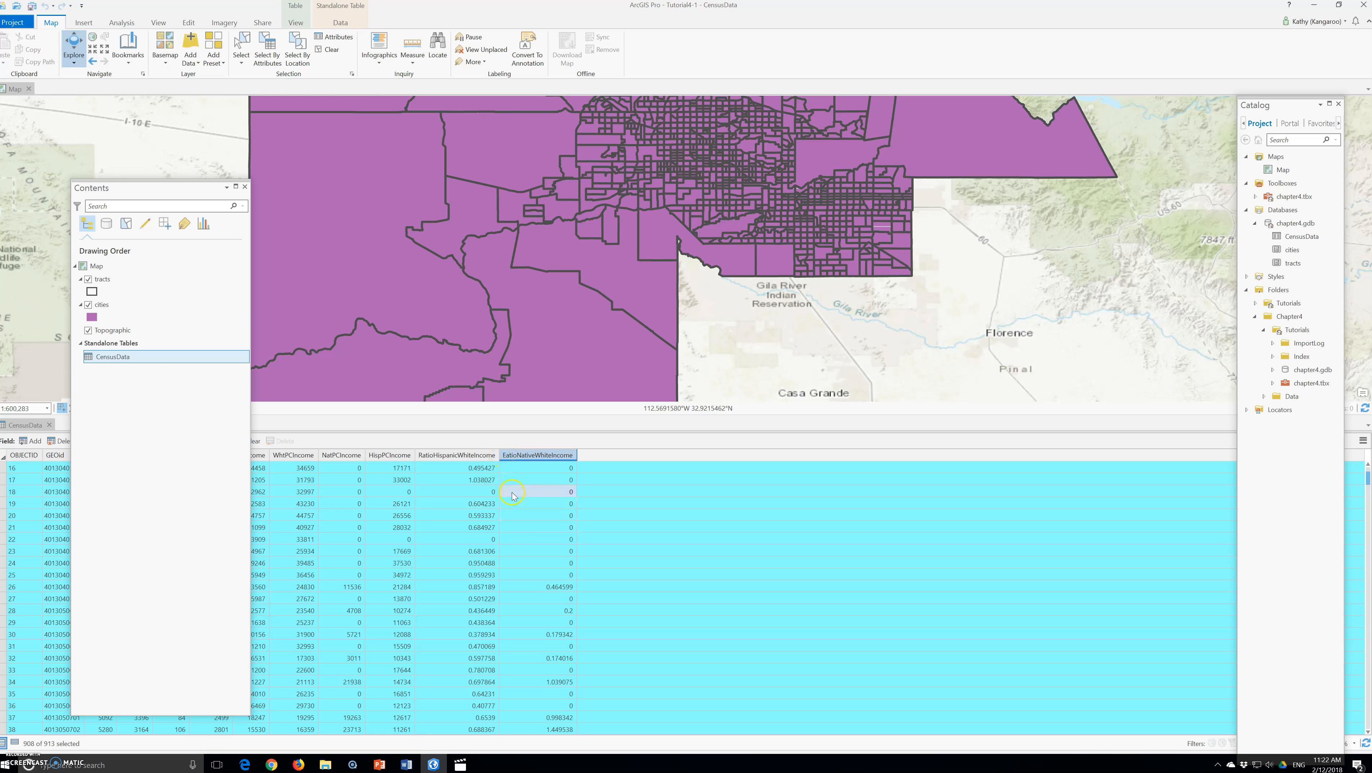
{"action": "right_click", "coordinate": [519, 460]}
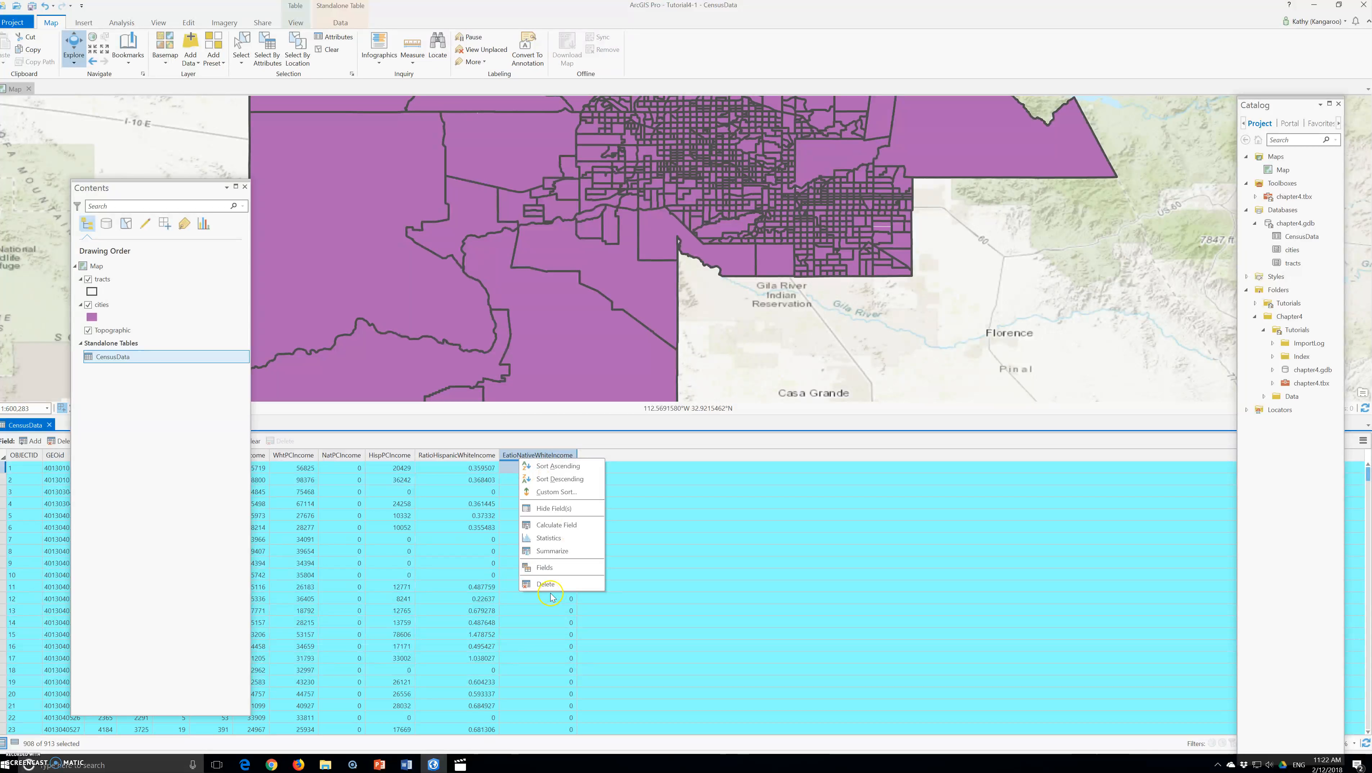
{"action": "left_click", "coordinate": [564, 469]}
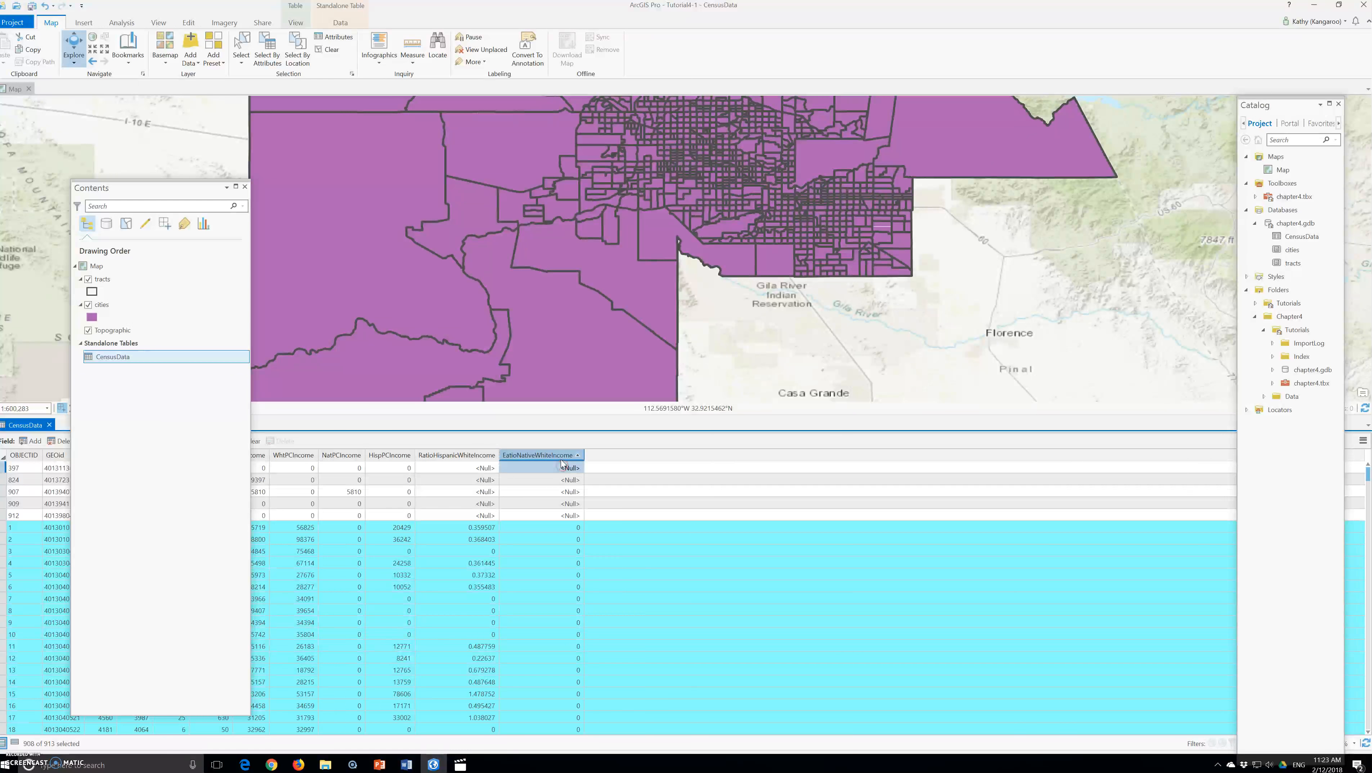
Sort the CensusData table by RatioNativeWhiteIncome in descending order
{"action": "right_click", "coordinate": [563, 469]}
{"action": "left_click", "coordinate": [587, 468]}
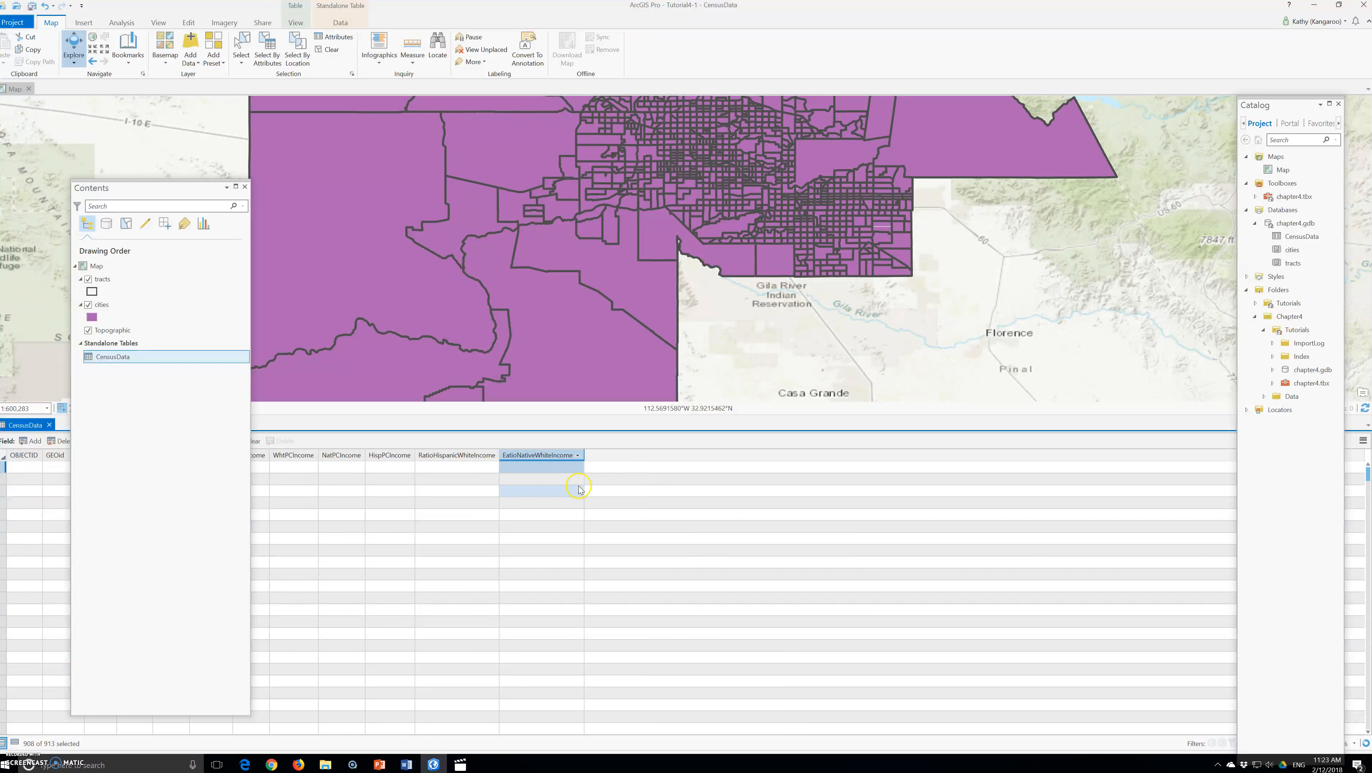
{"action": "right_click", "coordinate": [556, 455]}
{"action": "left_click", "coordinate": [596, 474]}
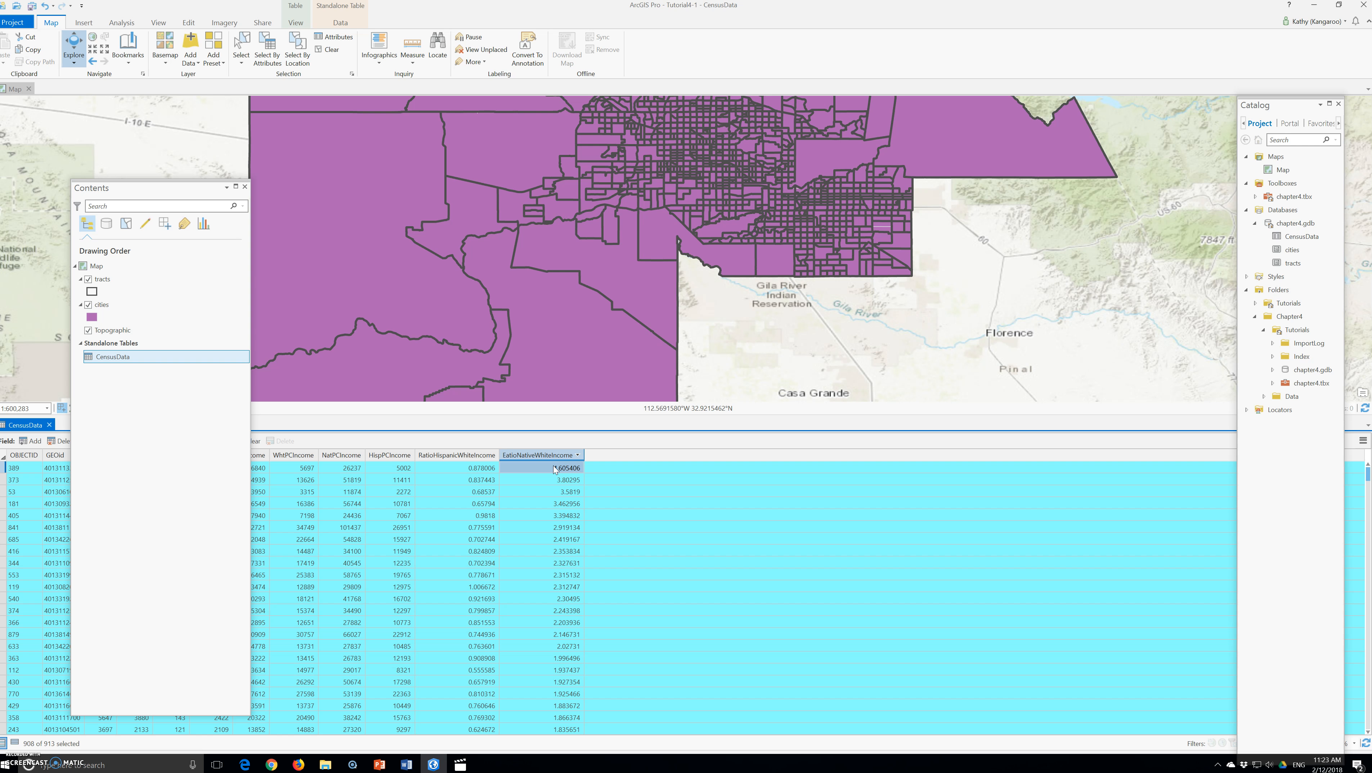
Sort the CensusData table by RatioHispanicWhiteIncome in descending order
{"action": "left_click", "coordinate": [460, 454]}
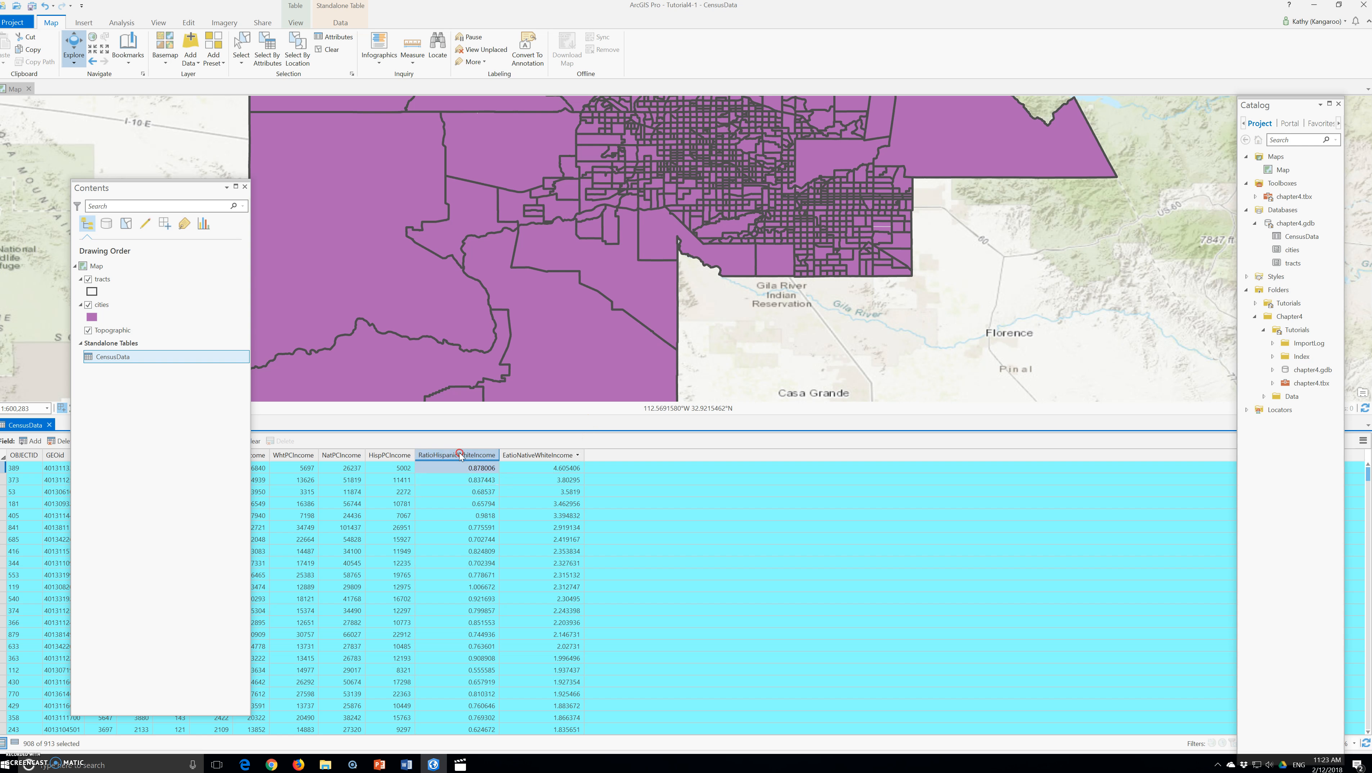
{"action": "left_click", "coordinate": [125, 213]}
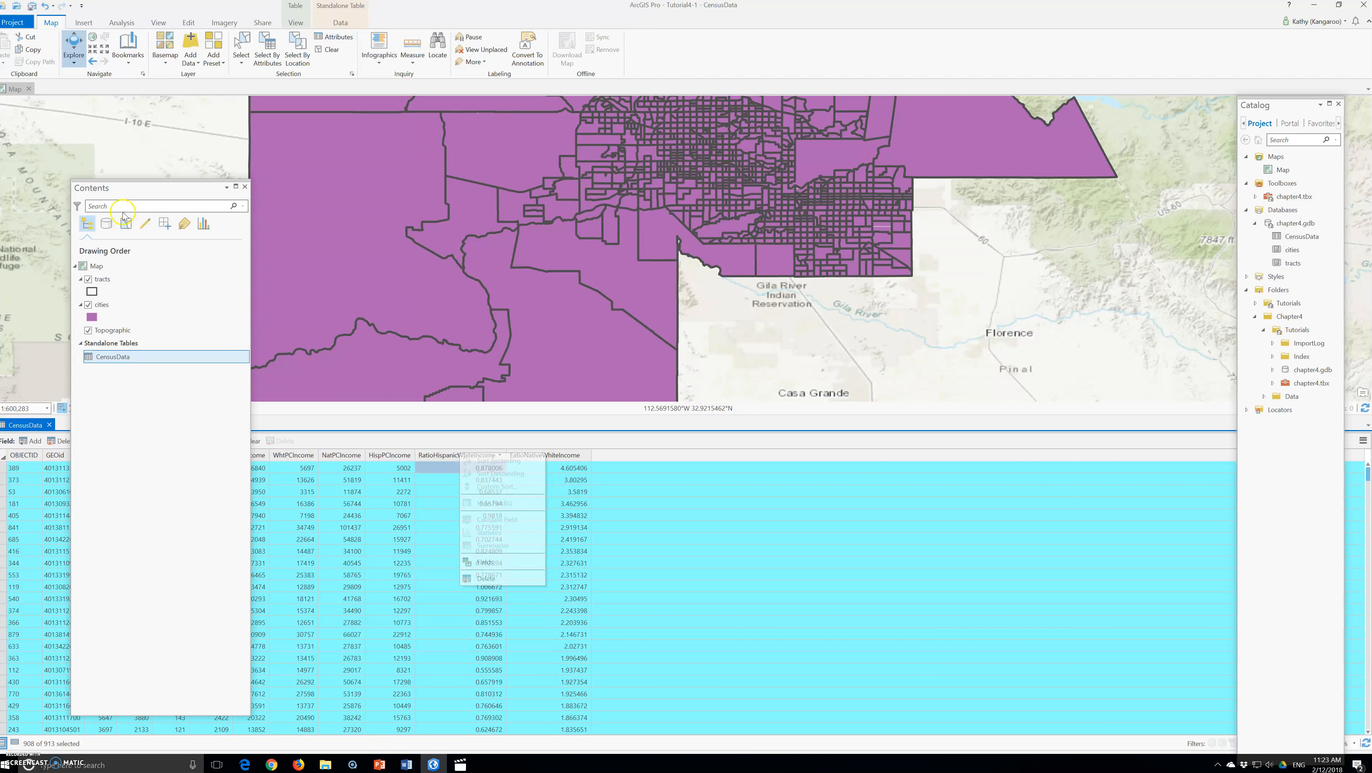
Clear the selection and close the CensusData table
{"action": "left_click", "coordinate": [328, 49]}
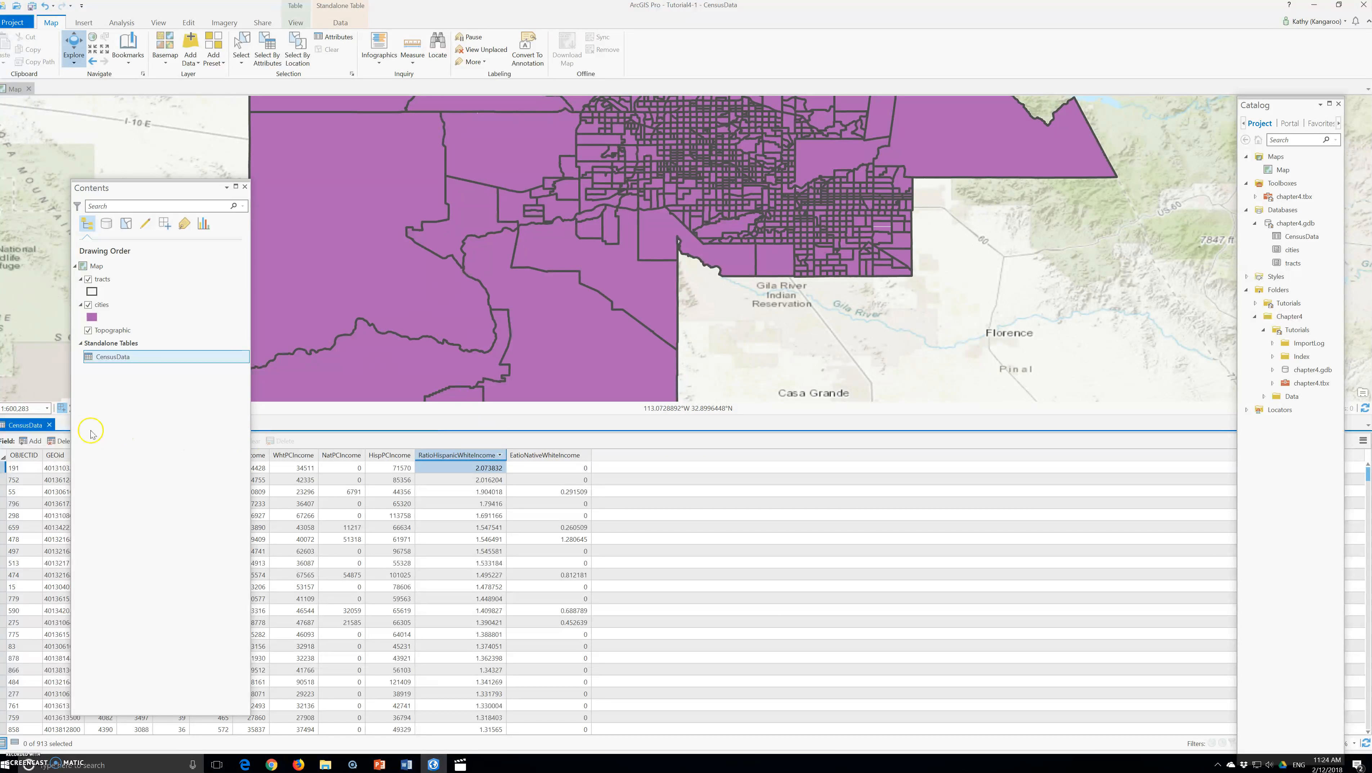
{"action": "left_click", "coordinate": [49, 425]}
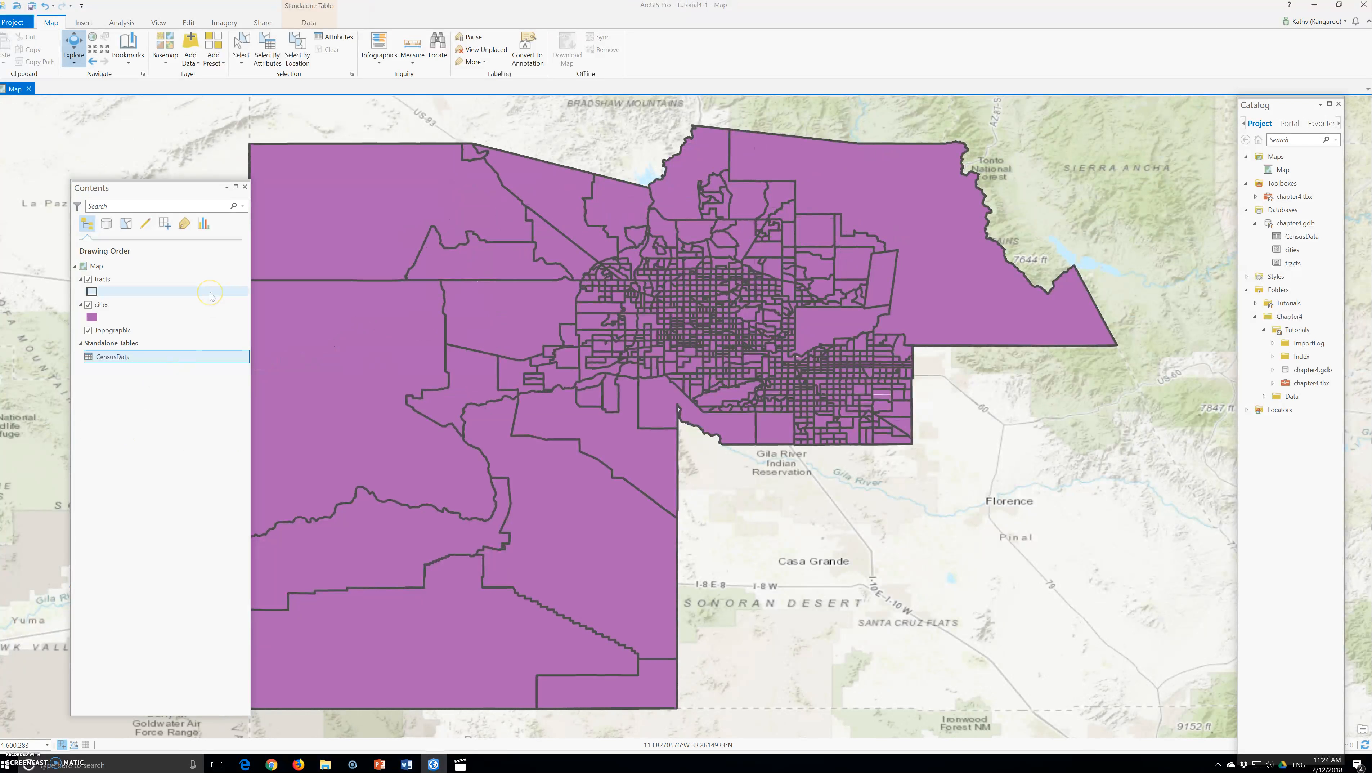